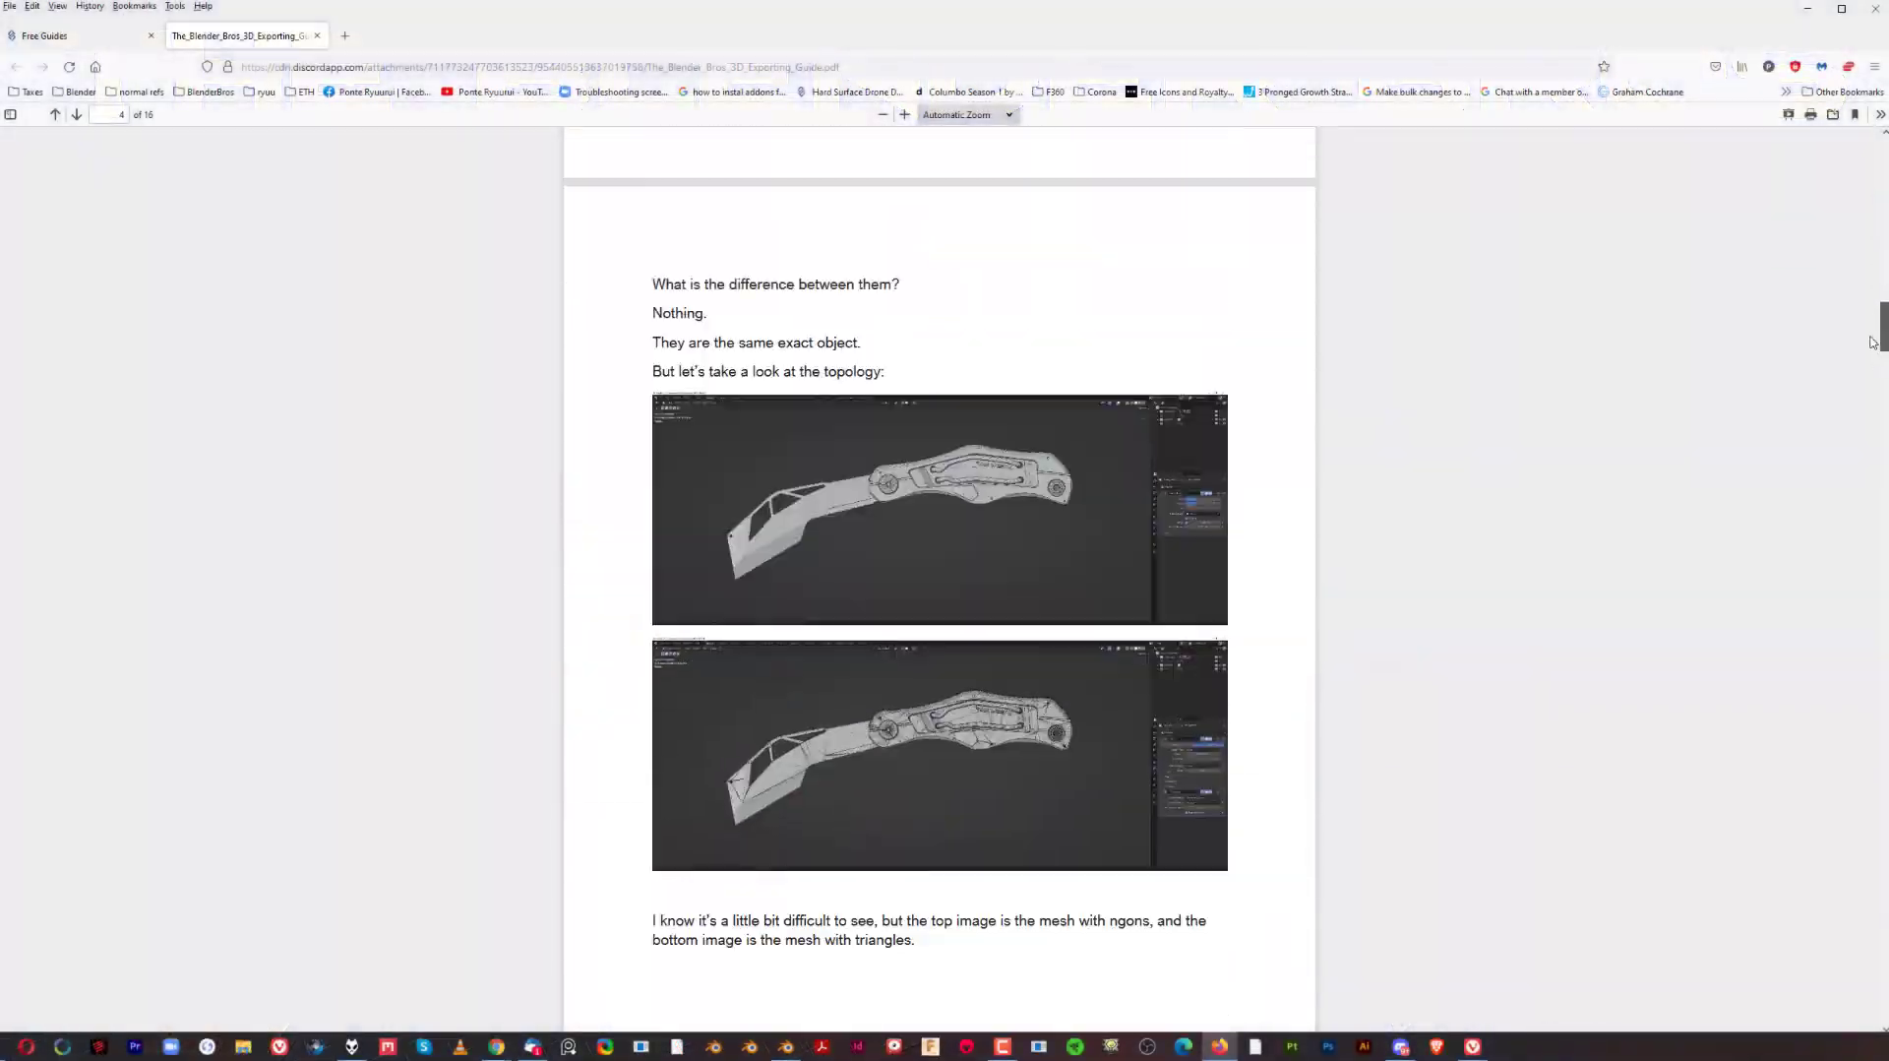
left_click_drag(1872, 341, 1883, 984)
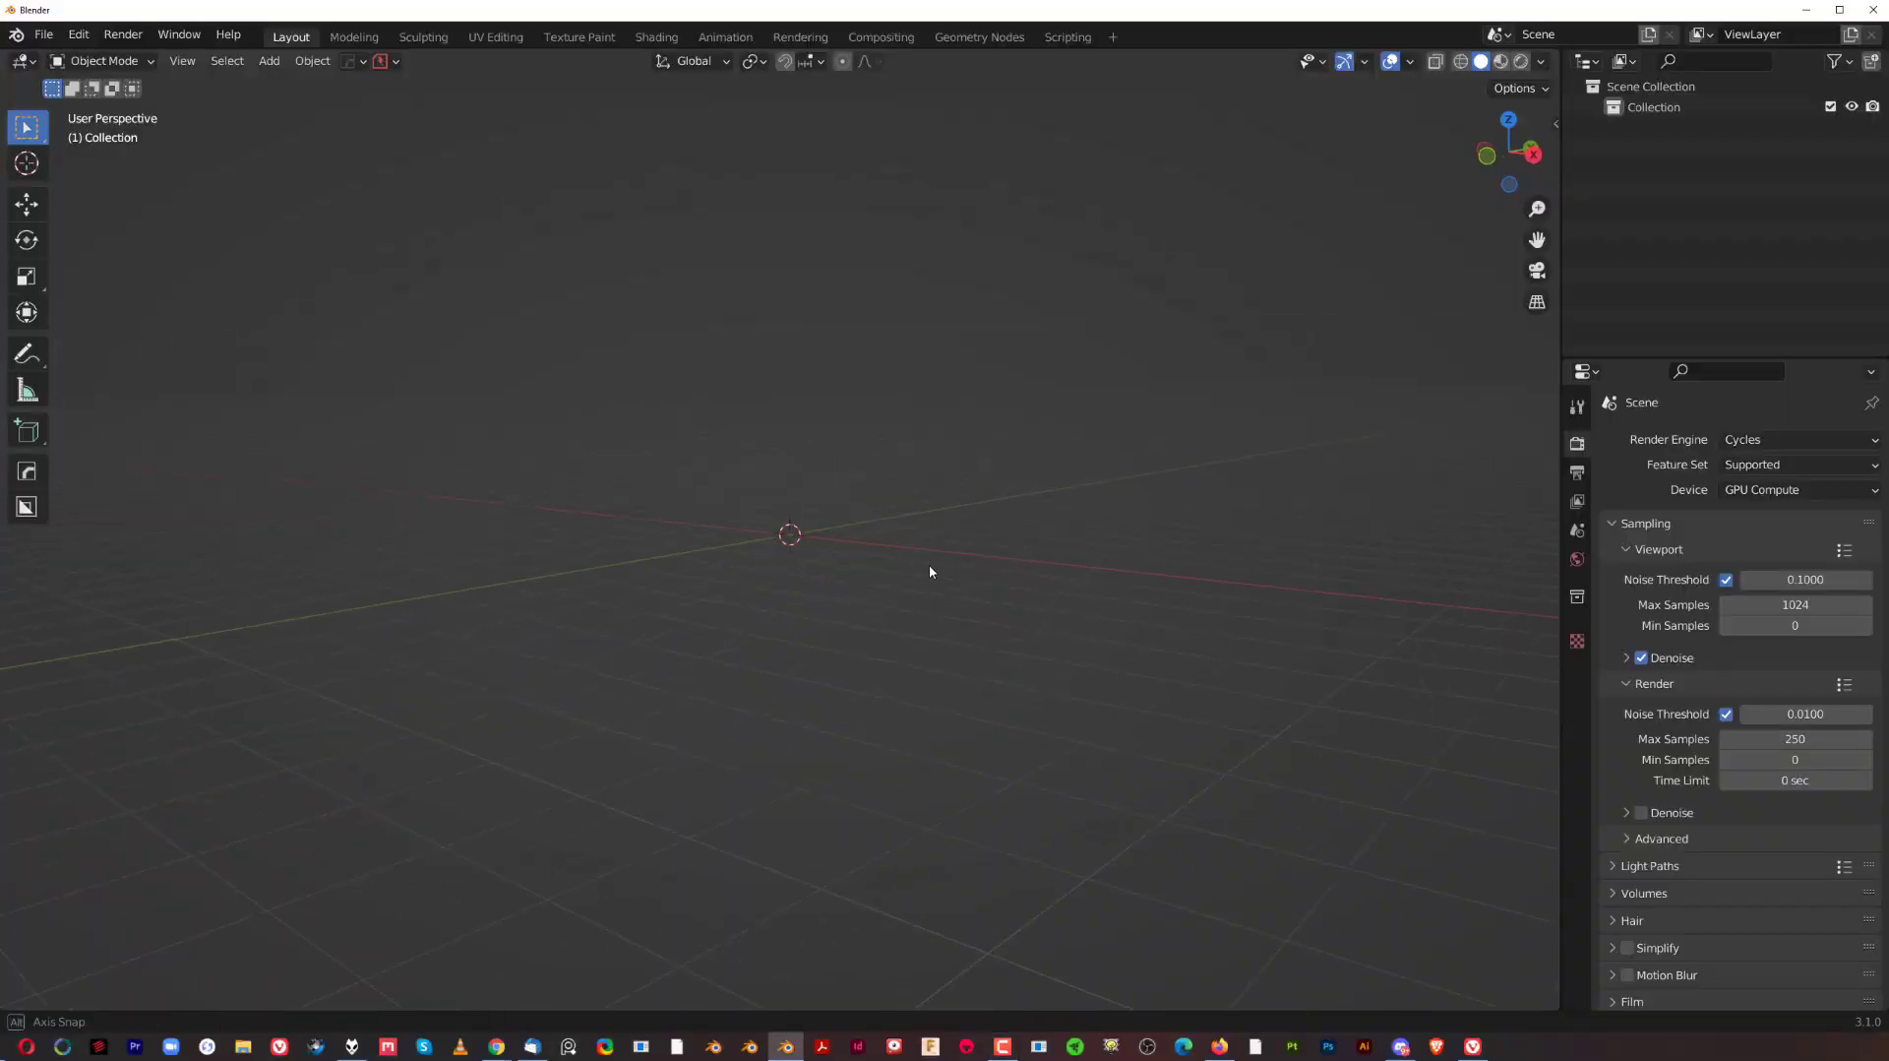
- Add a cube mesh at the centre of the empty scene
key("shift+a")
mouse_move(894, 543)
left_click(971, 570)
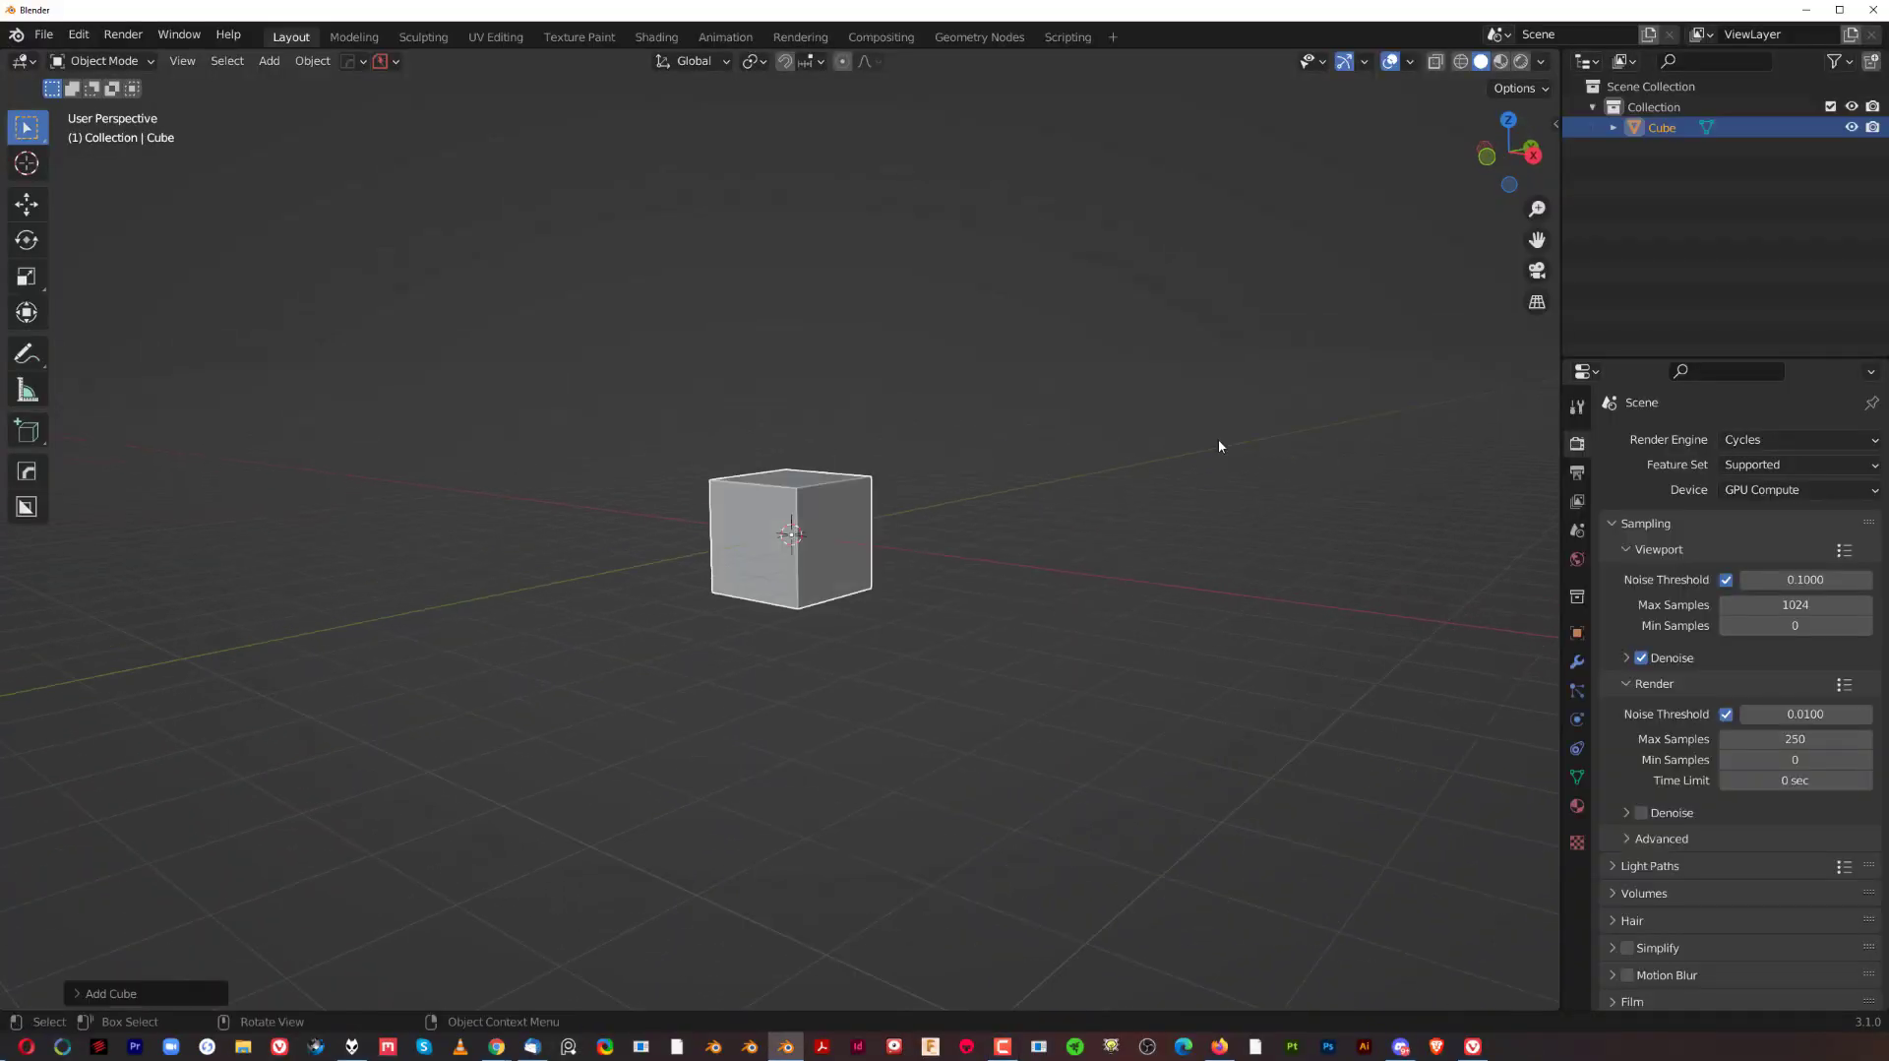
key("n")
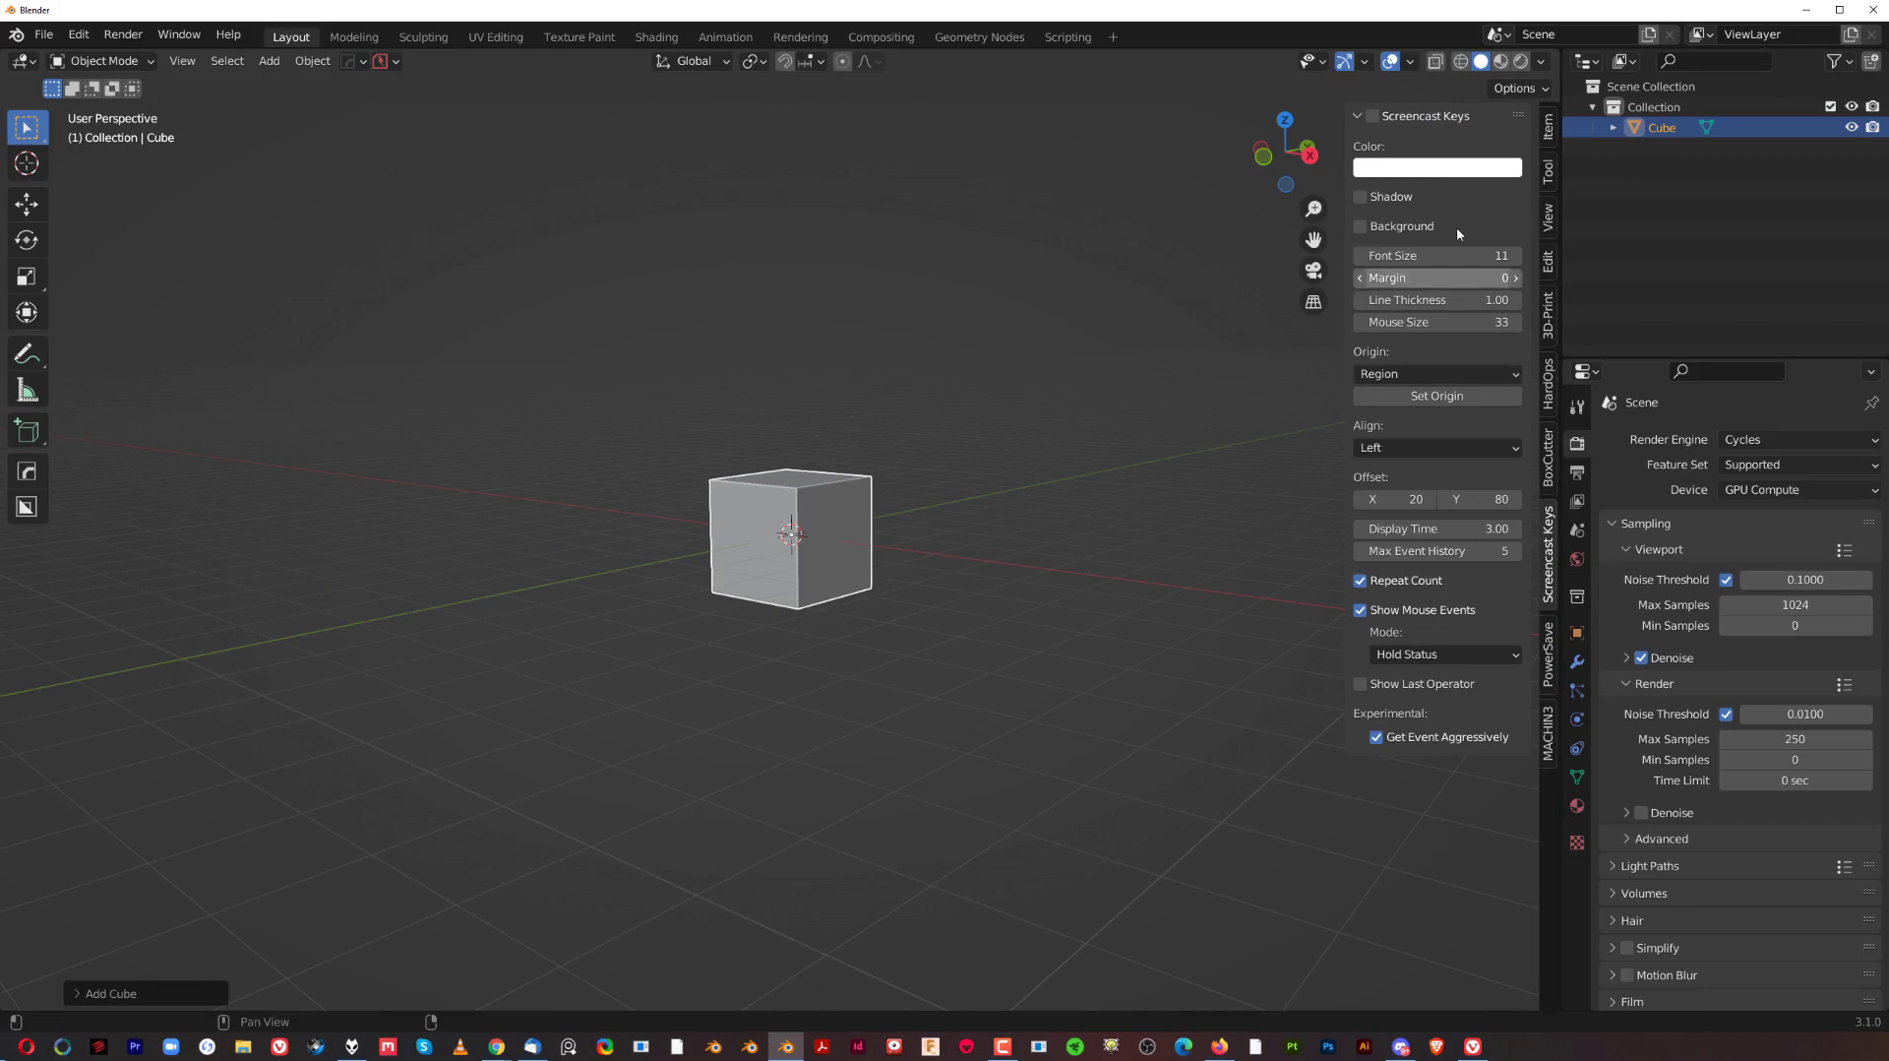
key("n")
scroll(898, 492, "up", 7)
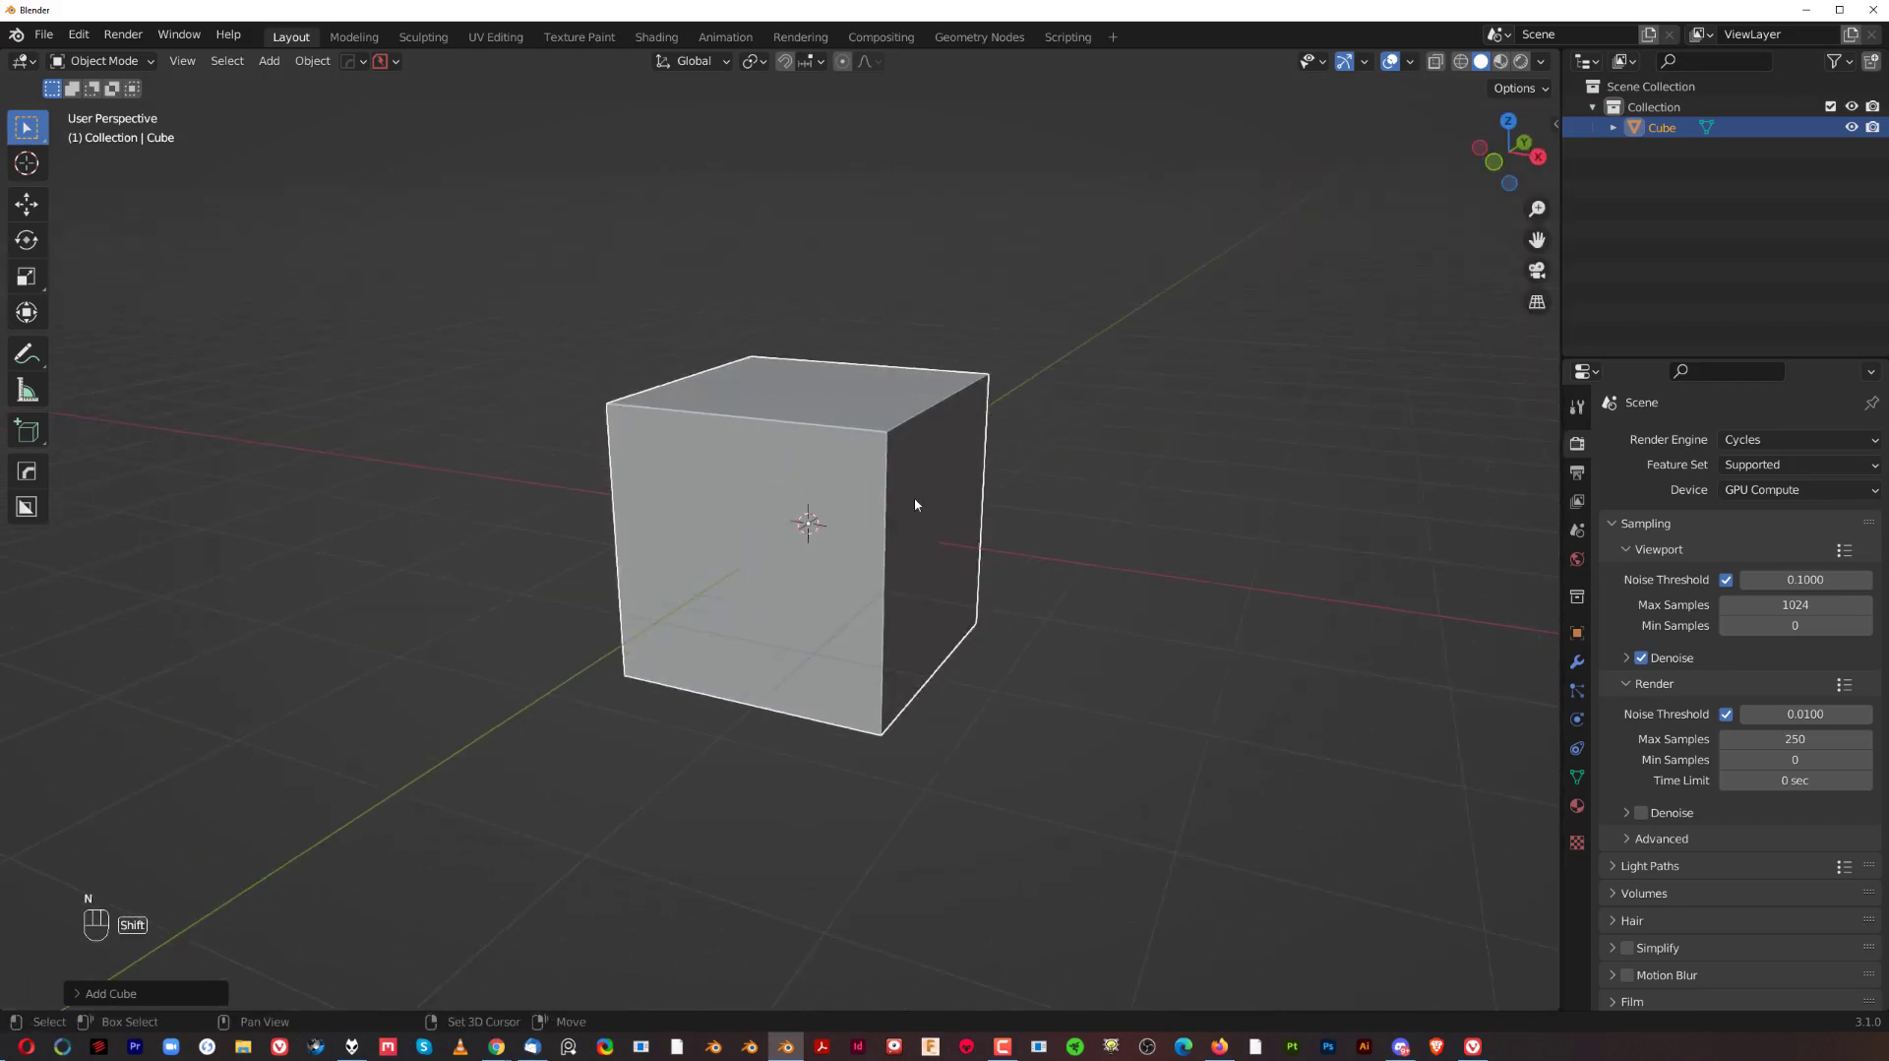
scroll(947, 506, "down", 3)
middle_click_drag(947, 506, 941, 434)
- Cut a box notch with a bevelled inner corner into the cube's upper side edge using BoxCutter
key("alt+w")
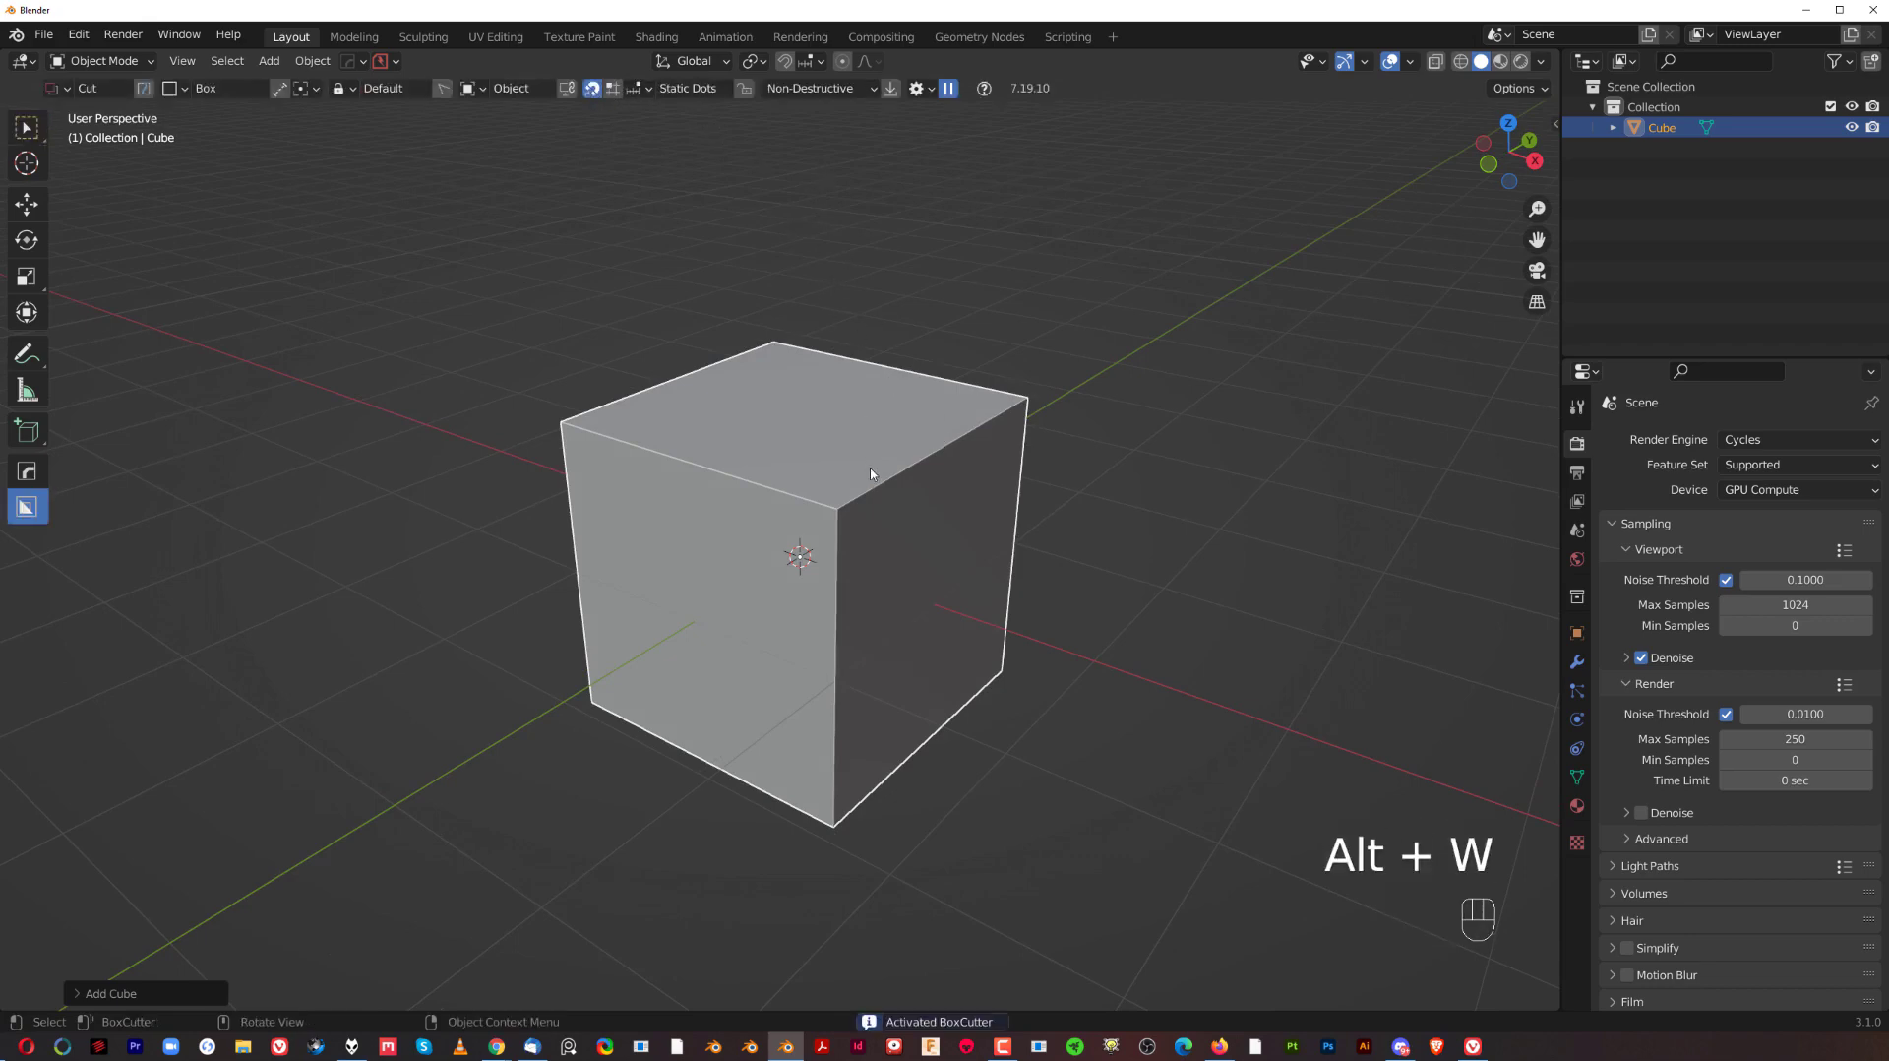
mouse_move(929, 456)
left_mouse_down("ctrl")
mouse_move(937, 485)
mouse_move(898, 487)
left_mouse_up("ctrl")
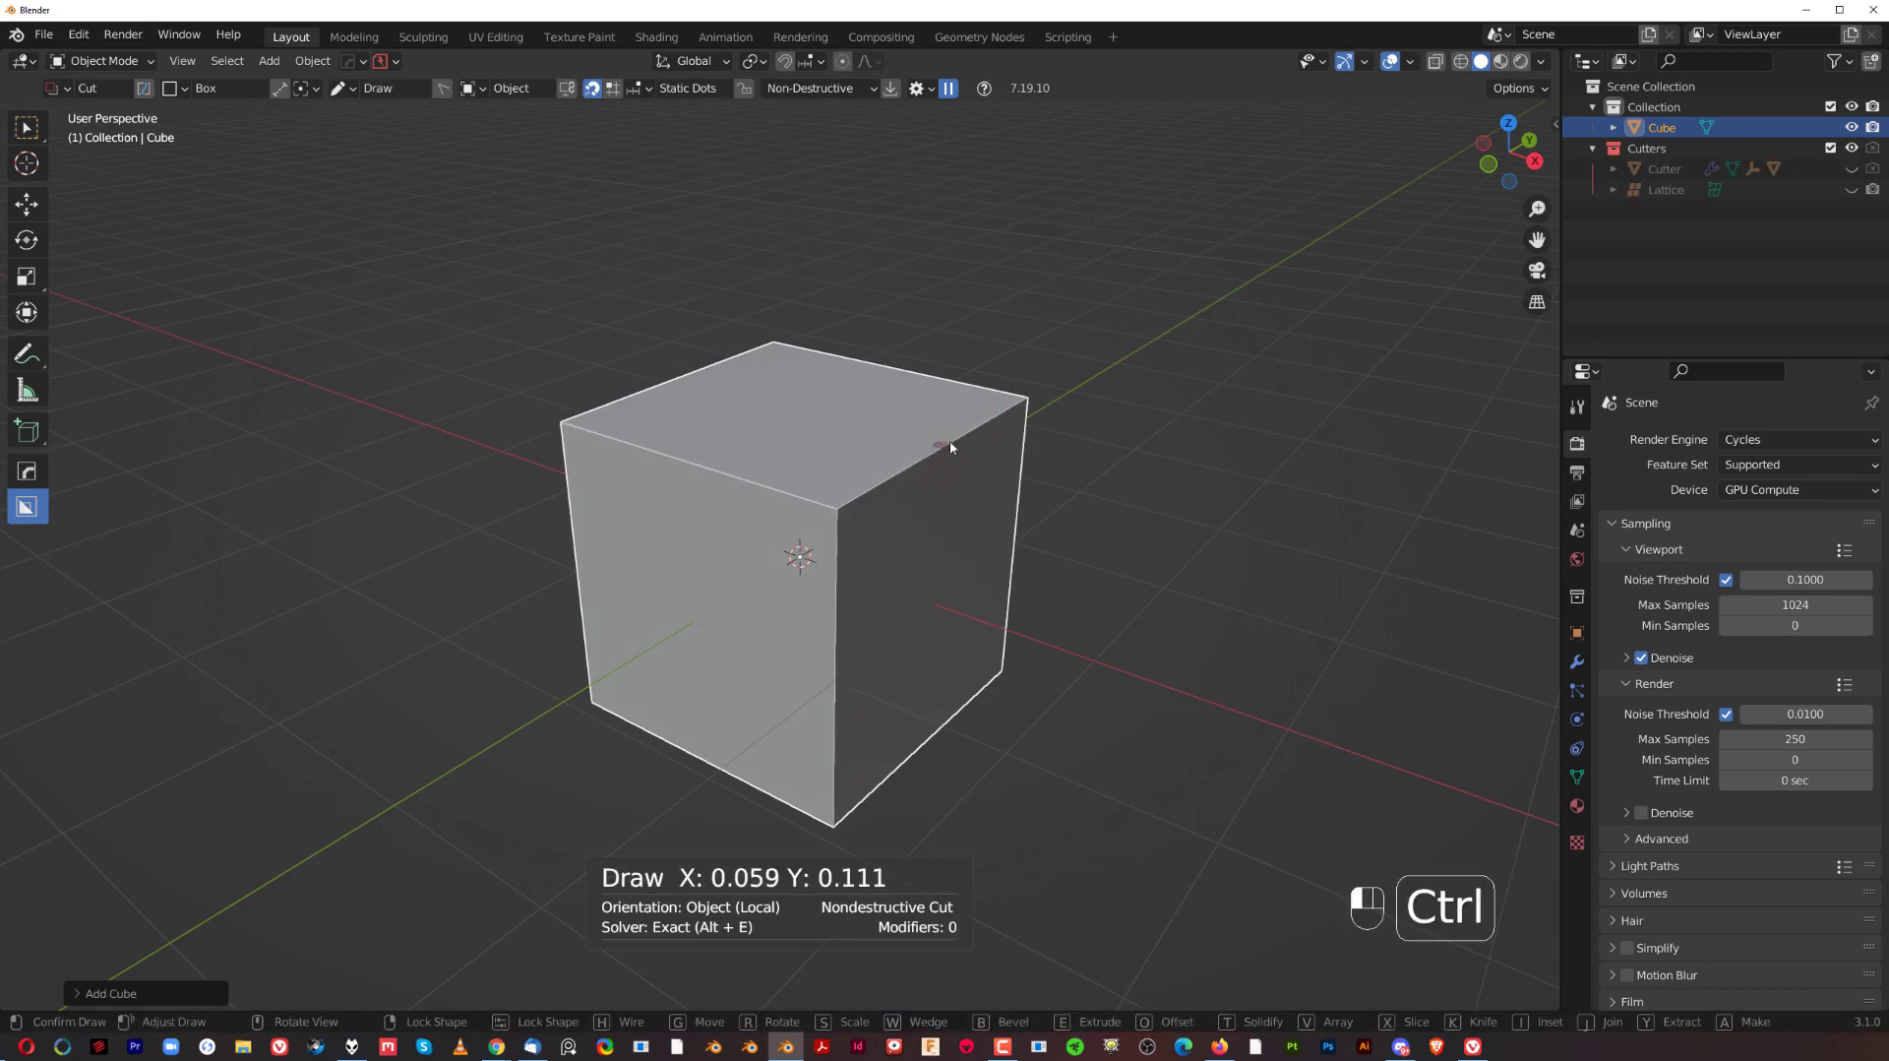
mouse_move(1016, 450)
left_mouse_down("ctrl")
mouse_move(1060, 419)
mouse_move(1113, 430)
mouse_move(1111, 447)
left_mouse_up("ctrl")
key("b")
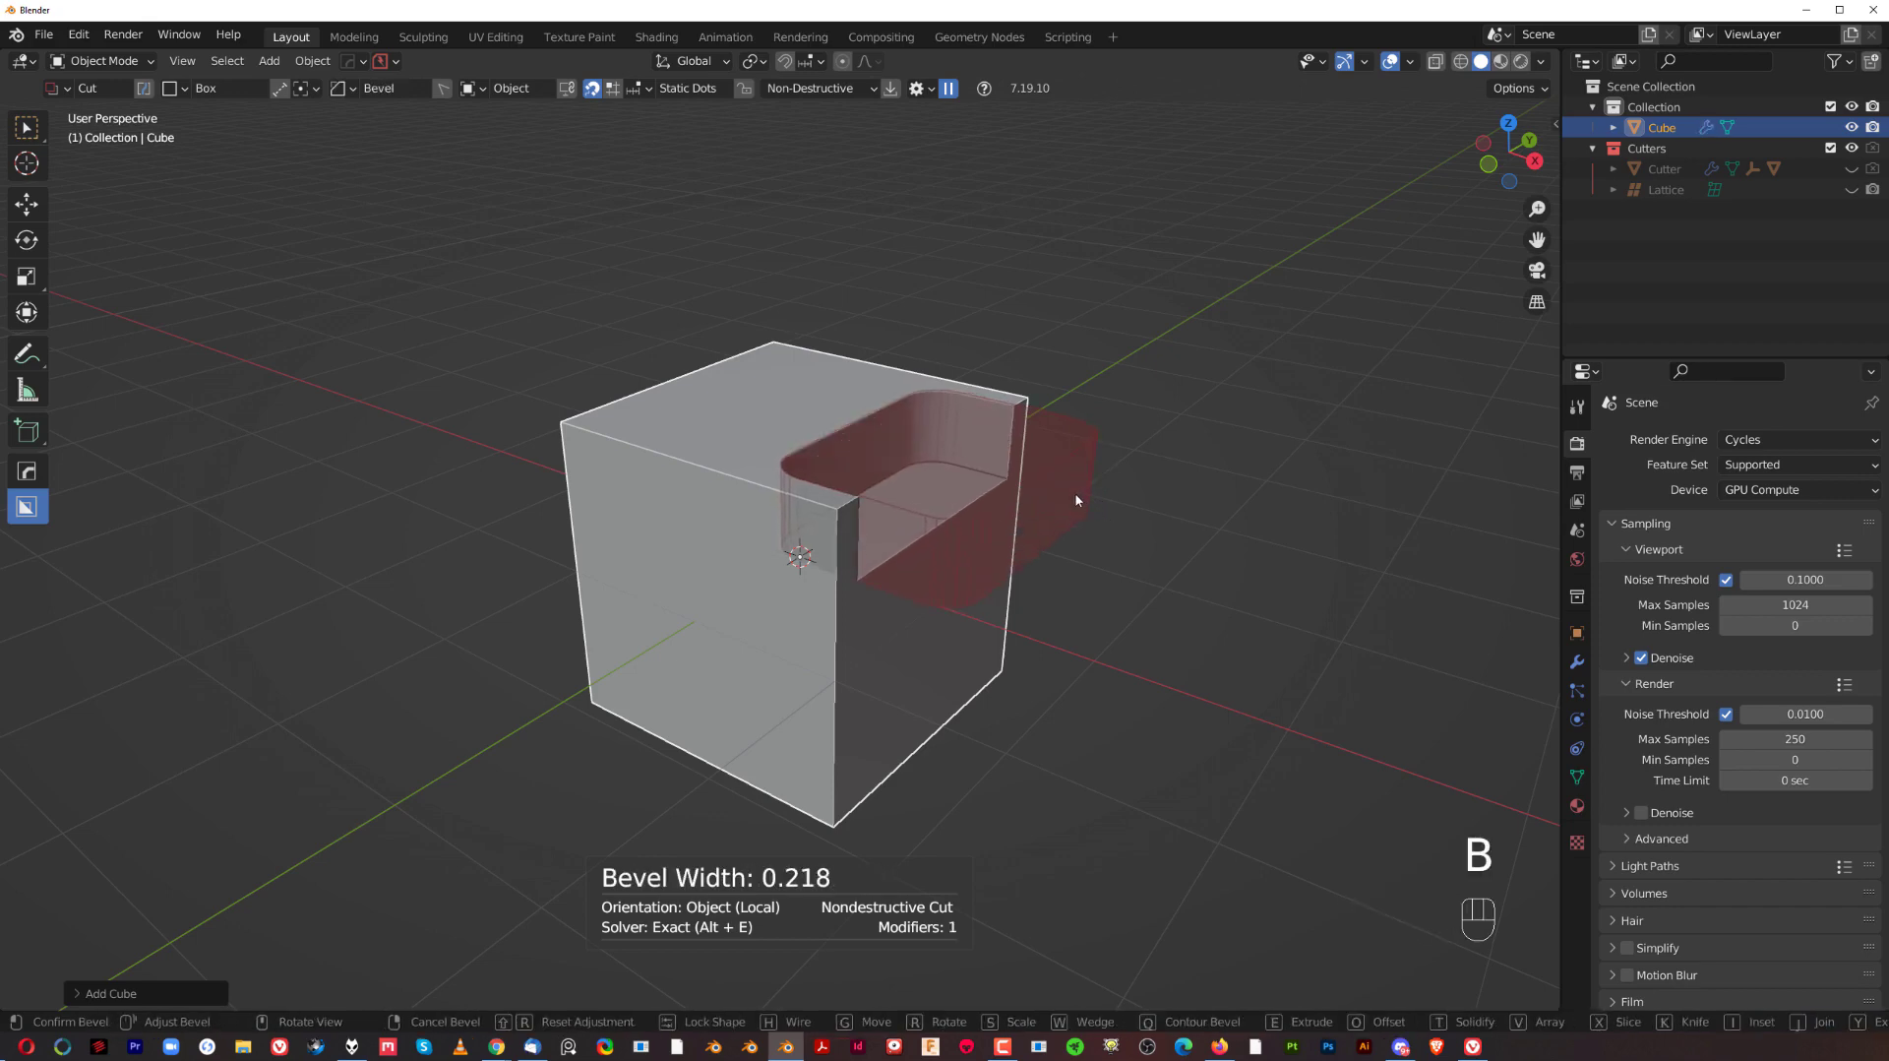
key("Tab")
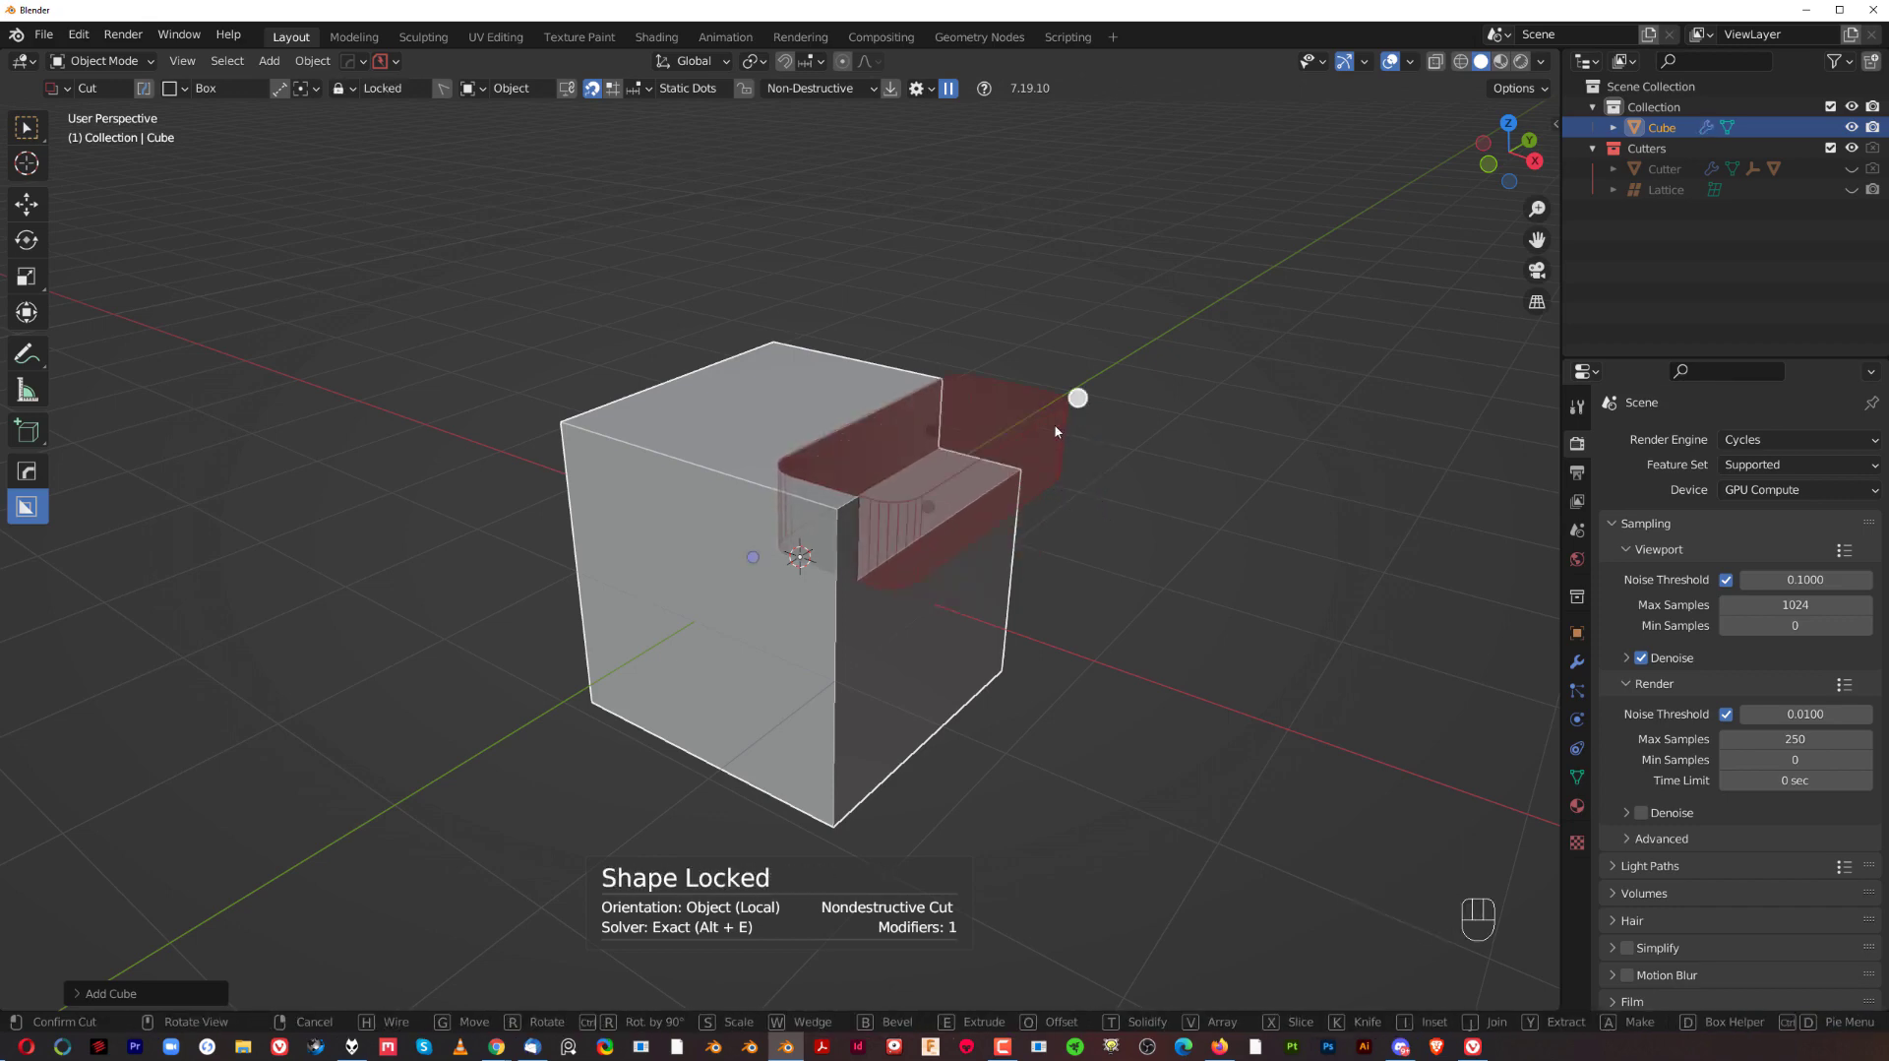
left_click(1094, 365)
- Mirror the notched cube across the Y, X and Z axes with the Hard Ops mirror gizmo
middle_click_drag(1054, 378, 935, 416)
key("alt+x")
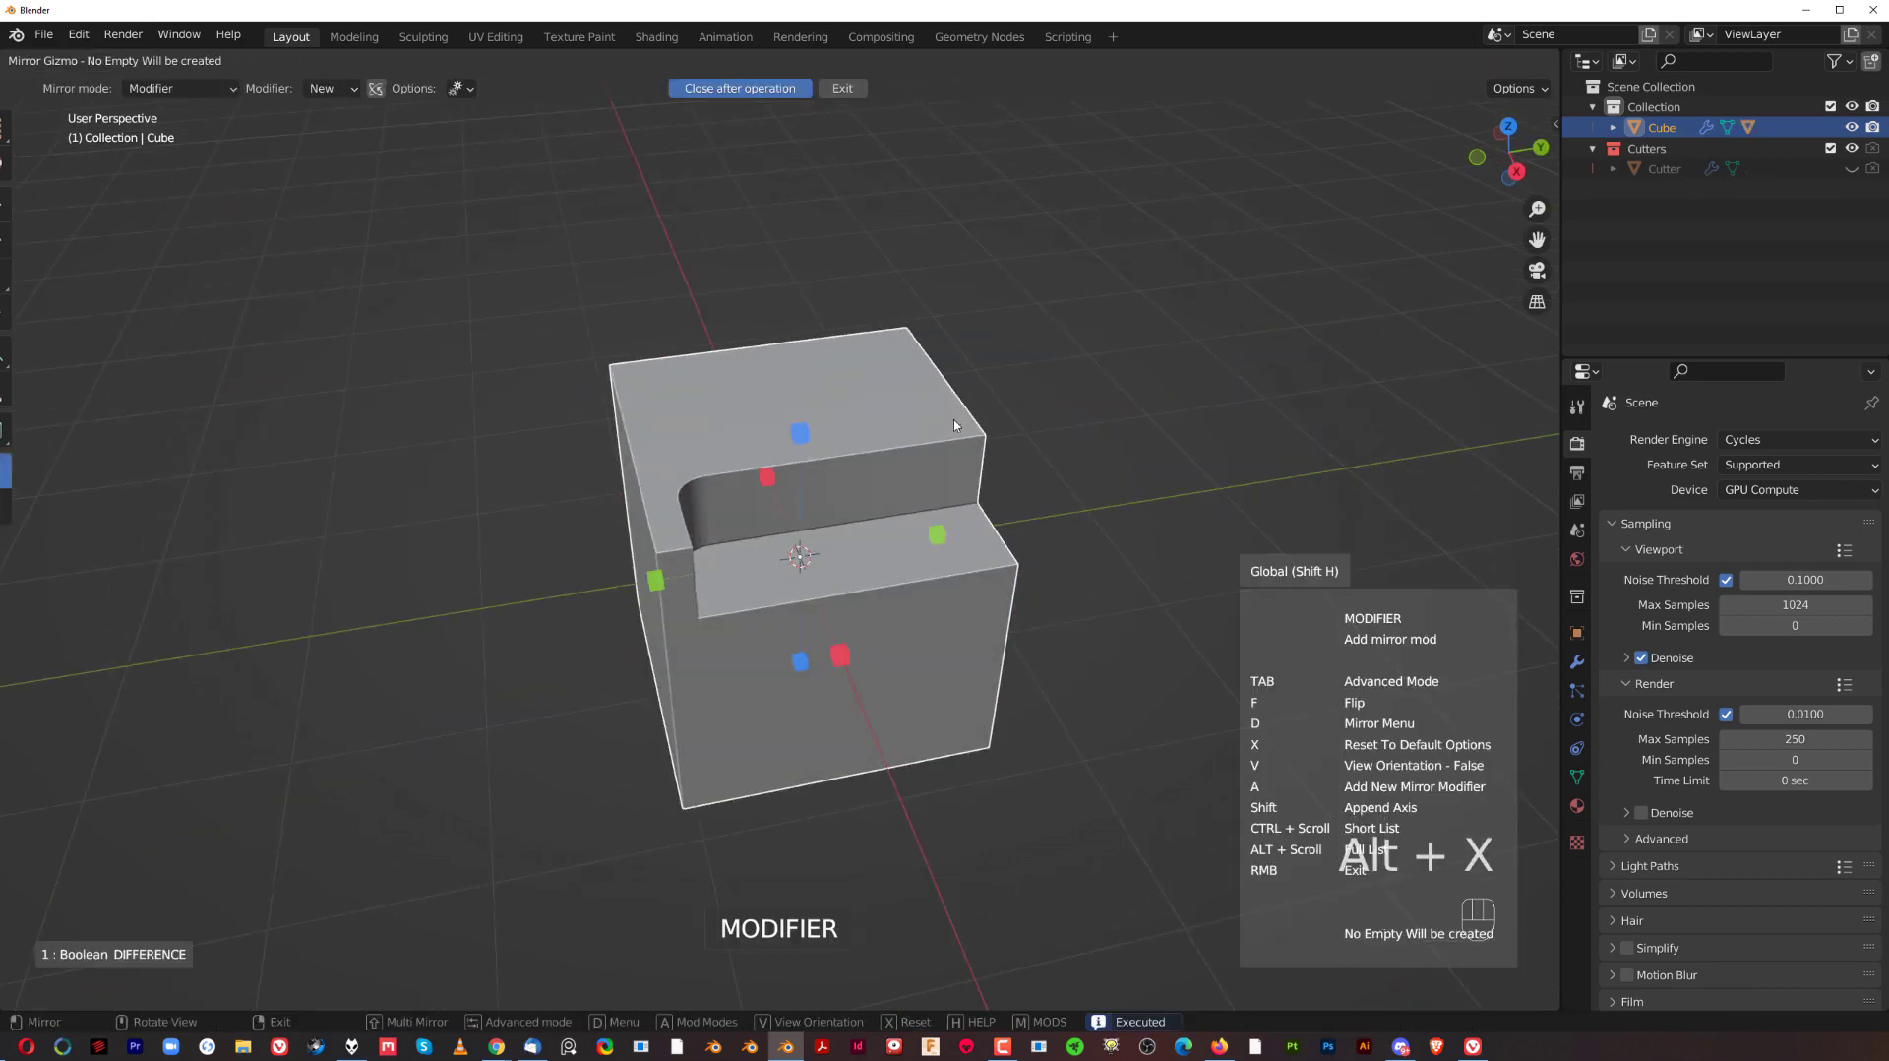
left_click(649, 598)
middle_click_drag(649, 597, 1119, 486)
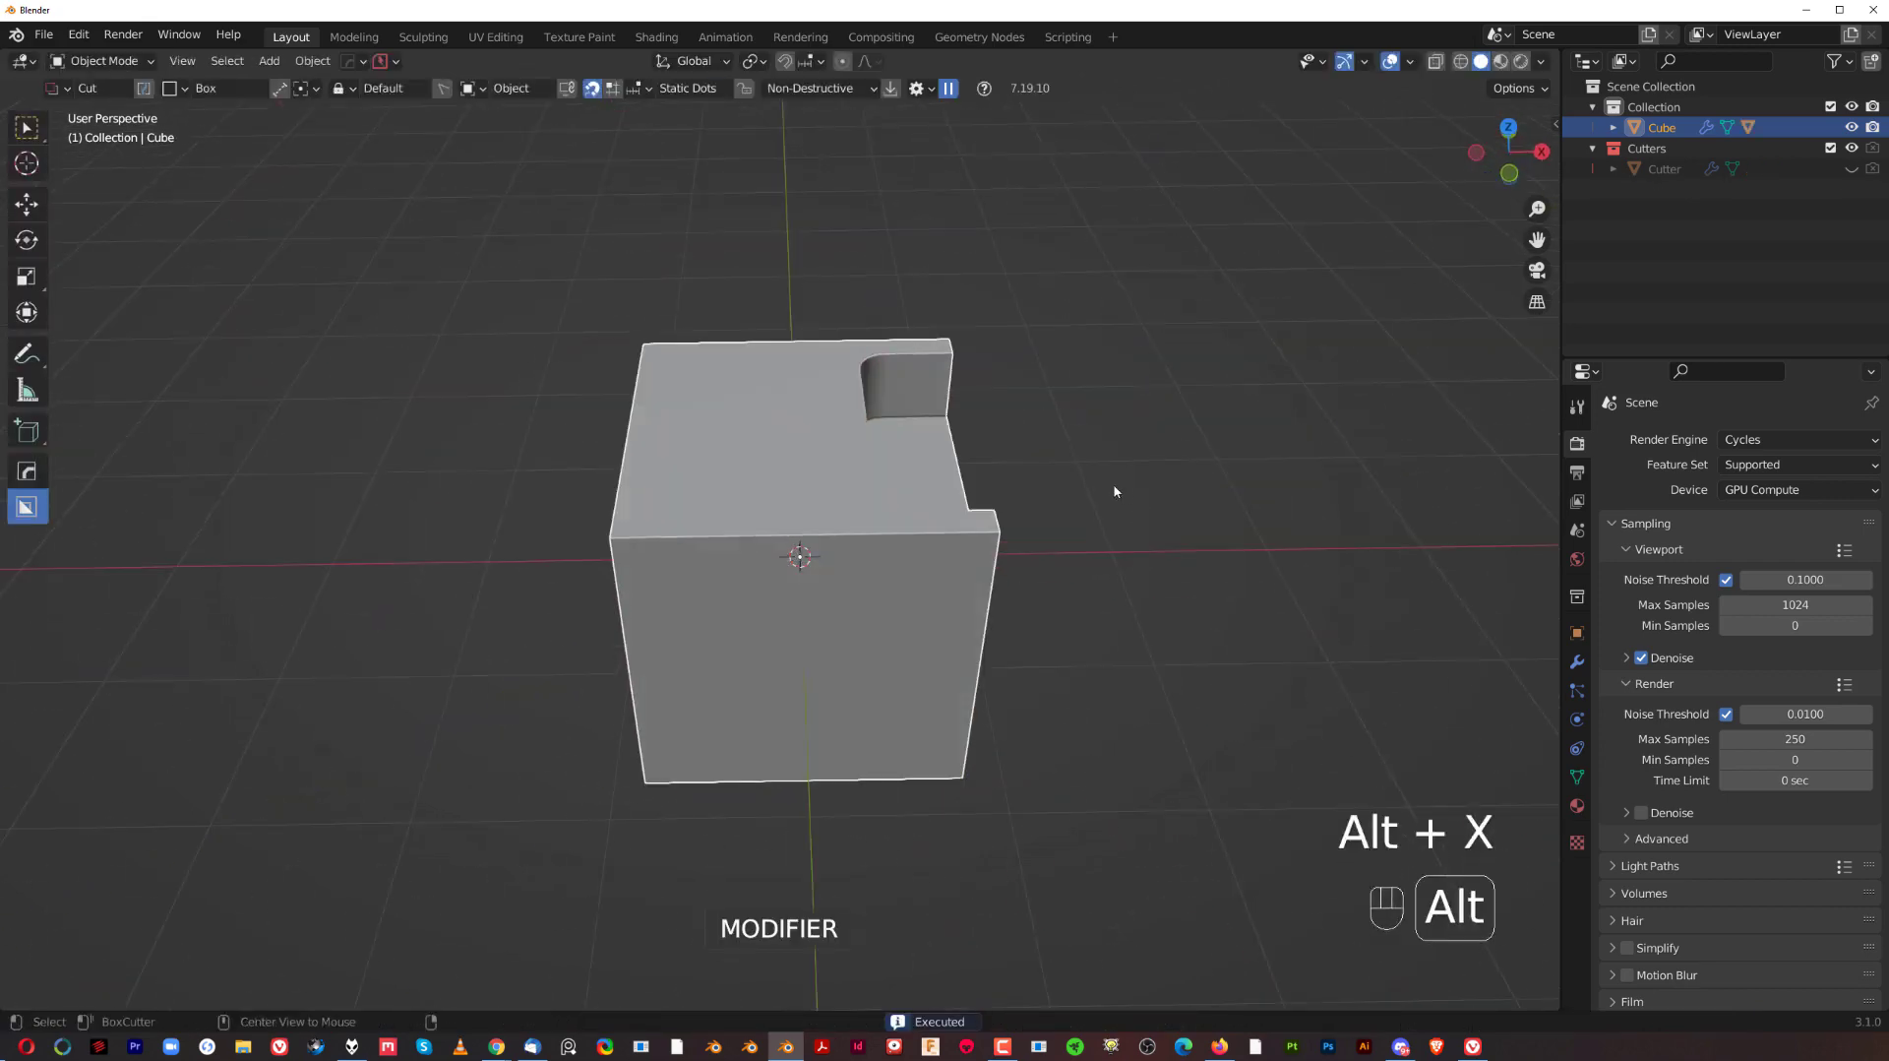
key("alt+x")
left_click(941, 558, "shift")
middle_click_drag(966, 494, 923, 444)
right_click(1043, 366)
- Bevel the cube's long upper edge about 0.19 m wide with 6 segments in Edit Mode
key("Tab")
left_click(952, 427)
key("ctrl+b")
key("shift")
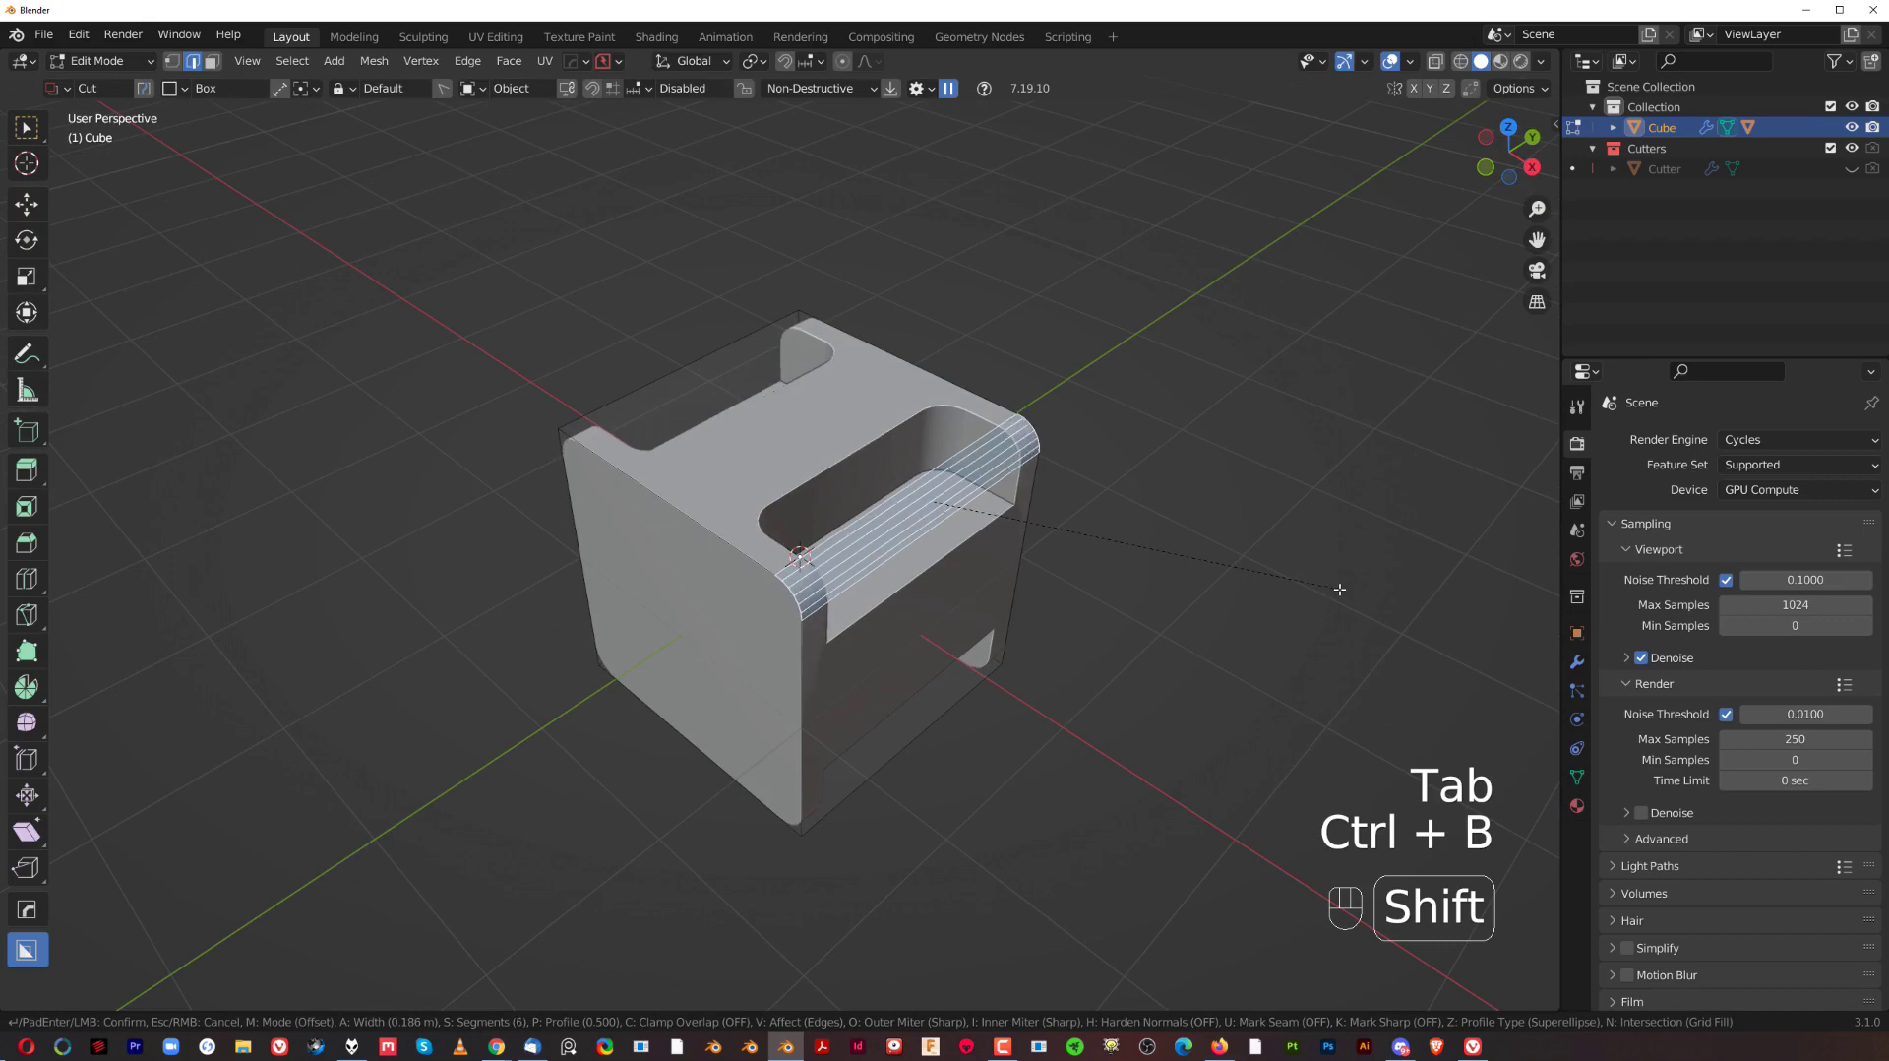
left_click(1272, 593)
middle_click_drag(984, 620, 1100, 561)
key("Tab")
left_click(1067, 430)
- Cut a square opening with rounded corners lengthwise through the cube's end faces using BoxCutter
scroll(925, 492, "down", 1)
middle_click_drag(900, 527, 799, 469)
mouse_move(799, 468)
middle_mouse_down("shift")
mouse_move(923, 443)
mouse_move(953, 478)
middle_mouse_up("shift")
left_click_drag(834, 647, 965, 727, "ctrl")
key("b")
left_click(1213, 566)
mouse_move(985, 588)
middle_mouse_down()
mouse_move(1025, 600)
mouse_move(952, 580)
middle_mouse_up()
middle_click_drag(956, 505, 745, 455, "shift")
mouse_move(925, 535)
middle_mouse_down()
mouse_move(886, 548)
mouse_move(945, 539)
mouse_move(925, 524)
middle_mouse_up()
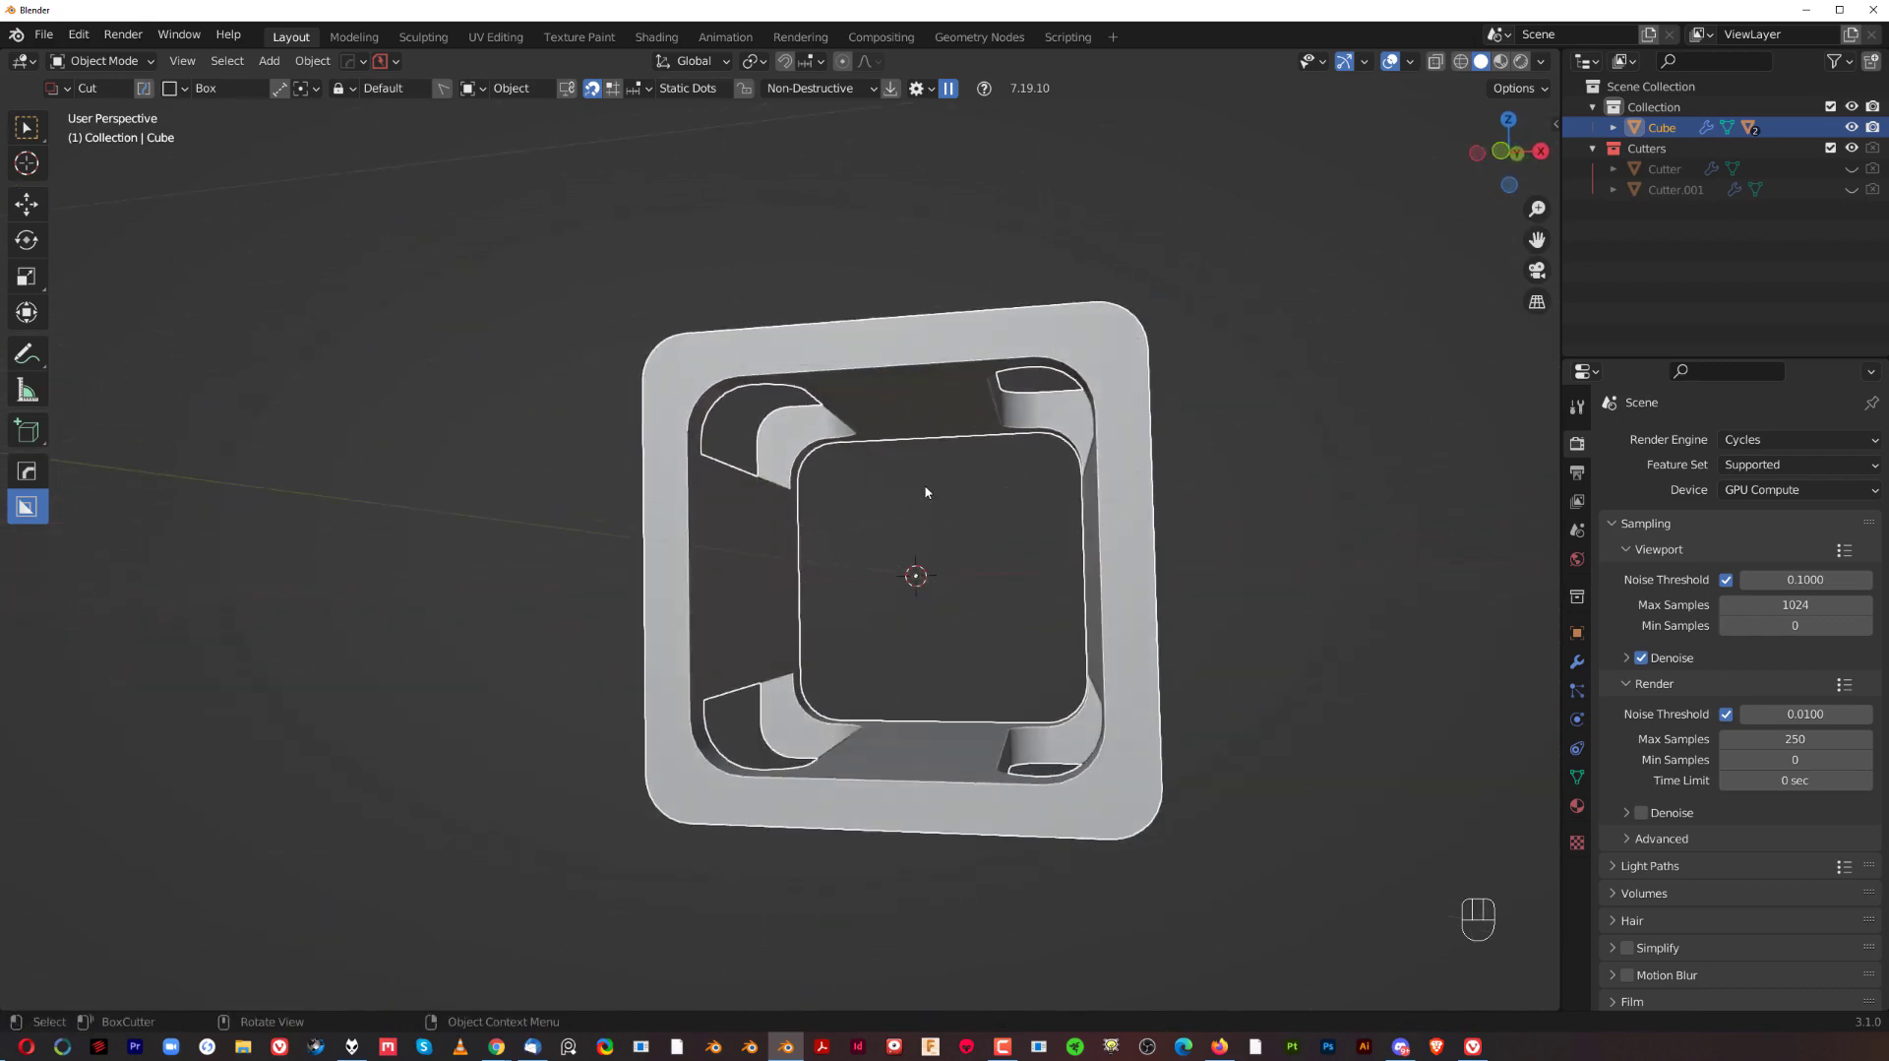
middle_click_drag(984, 630, 900, 466)
middle_click_drag(835, 527, 731, 569)
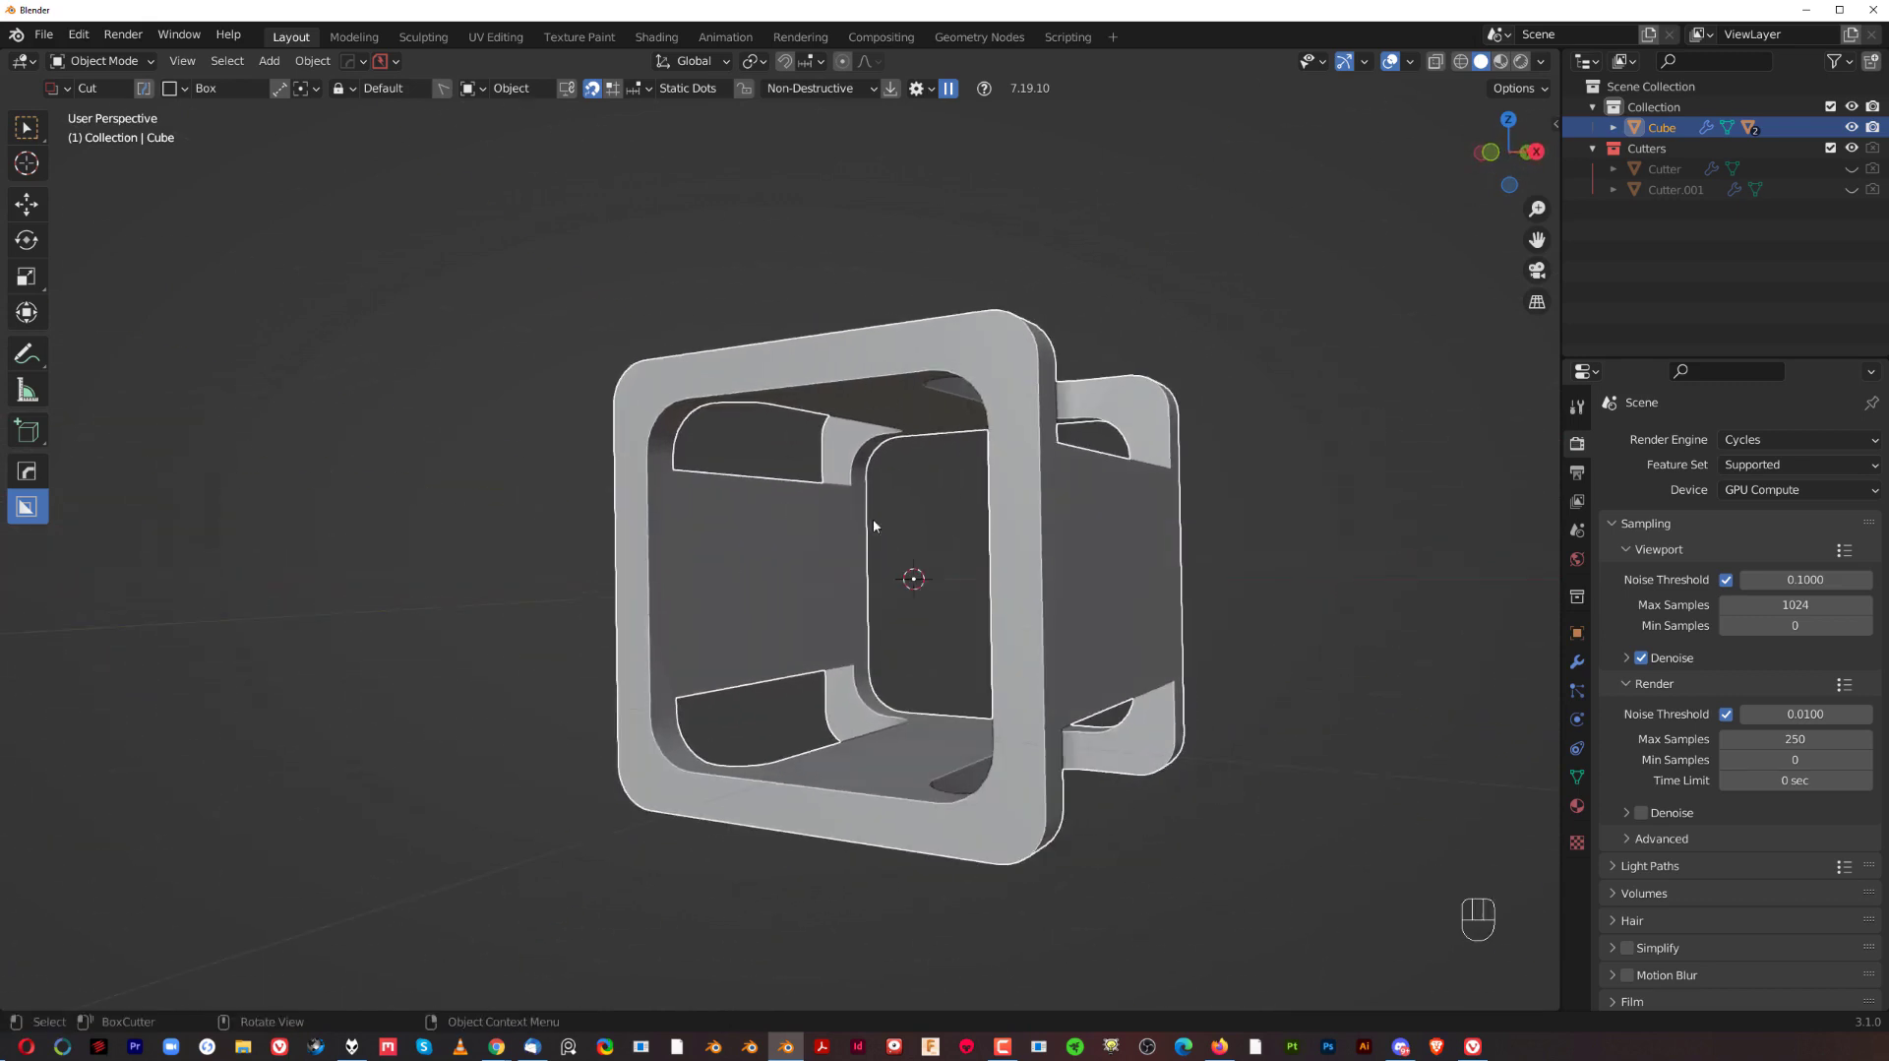
- Reveal the square opening's boolean cutter with Hard Ops Ever Scroll, select it and try moving it
key("q")
left_click(858, 412)
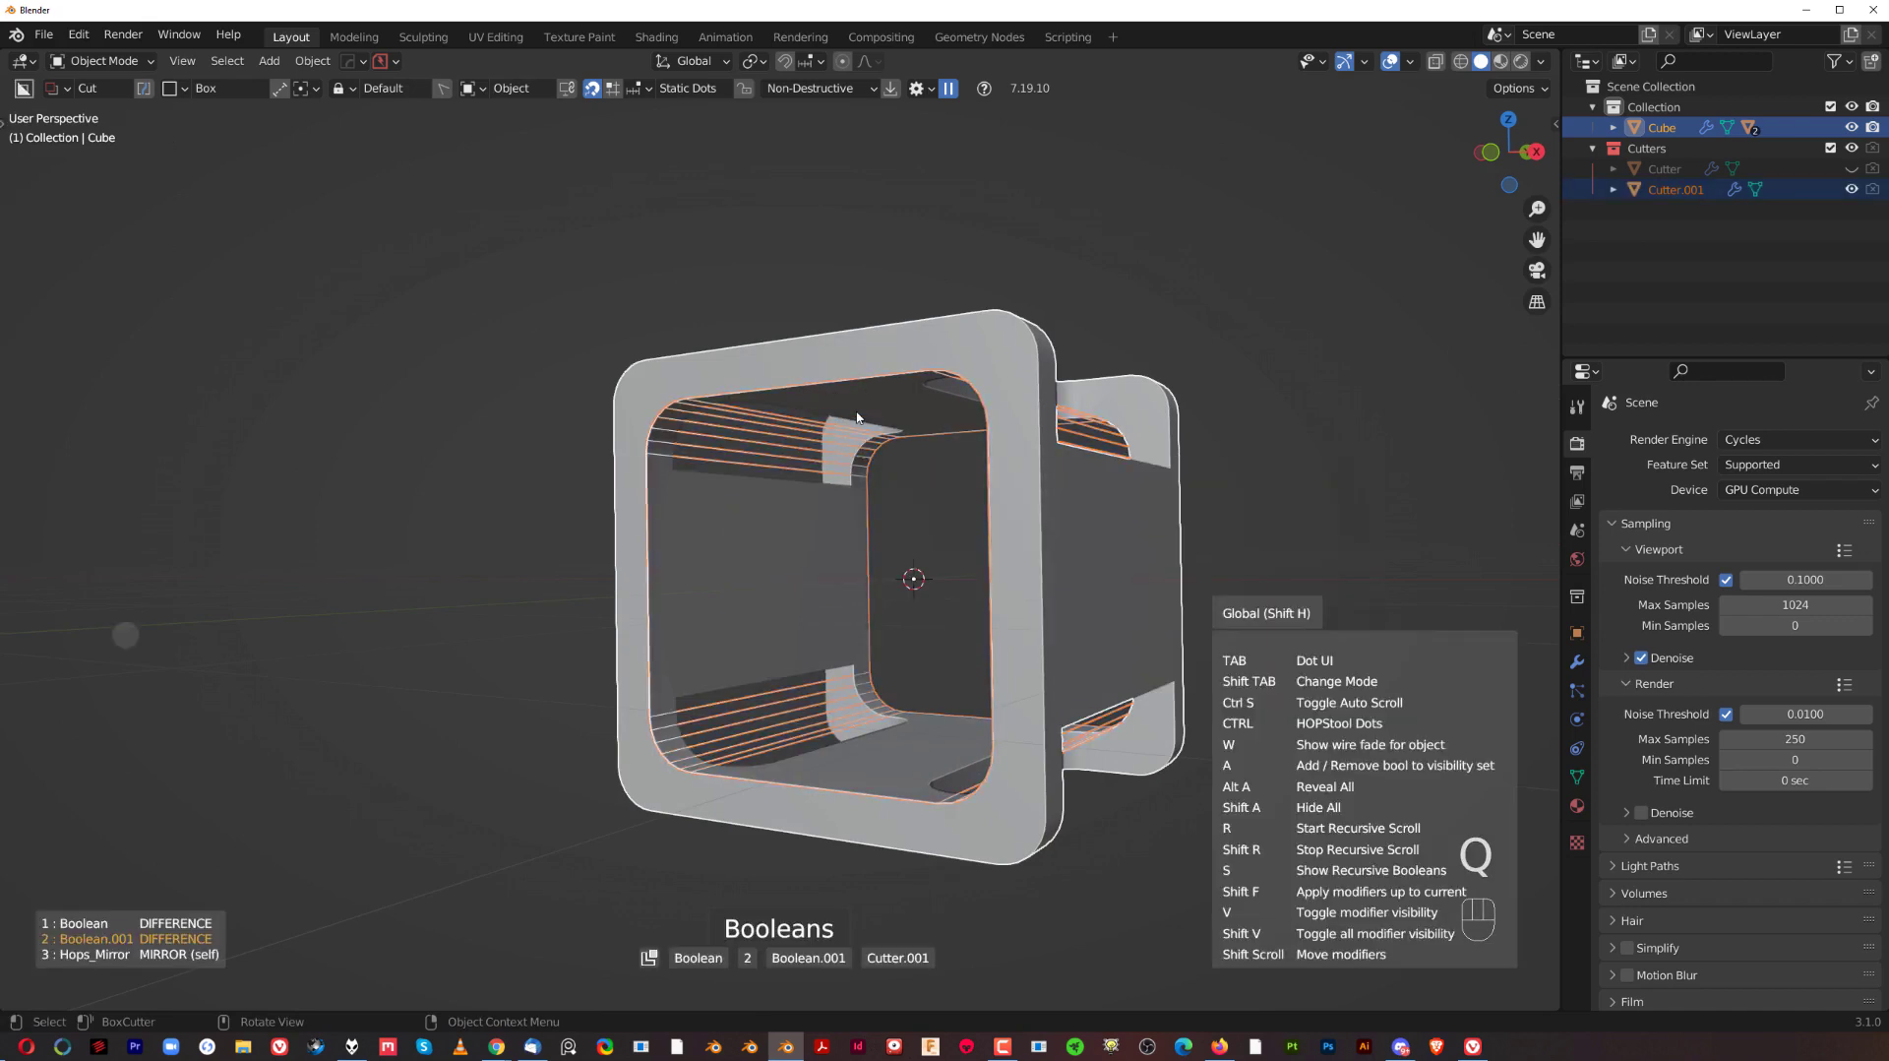
left_click(857, 419)
middle_click_drag(893, 498, 911, 514)
scroll(911, 514, "down", 1)
key("g")
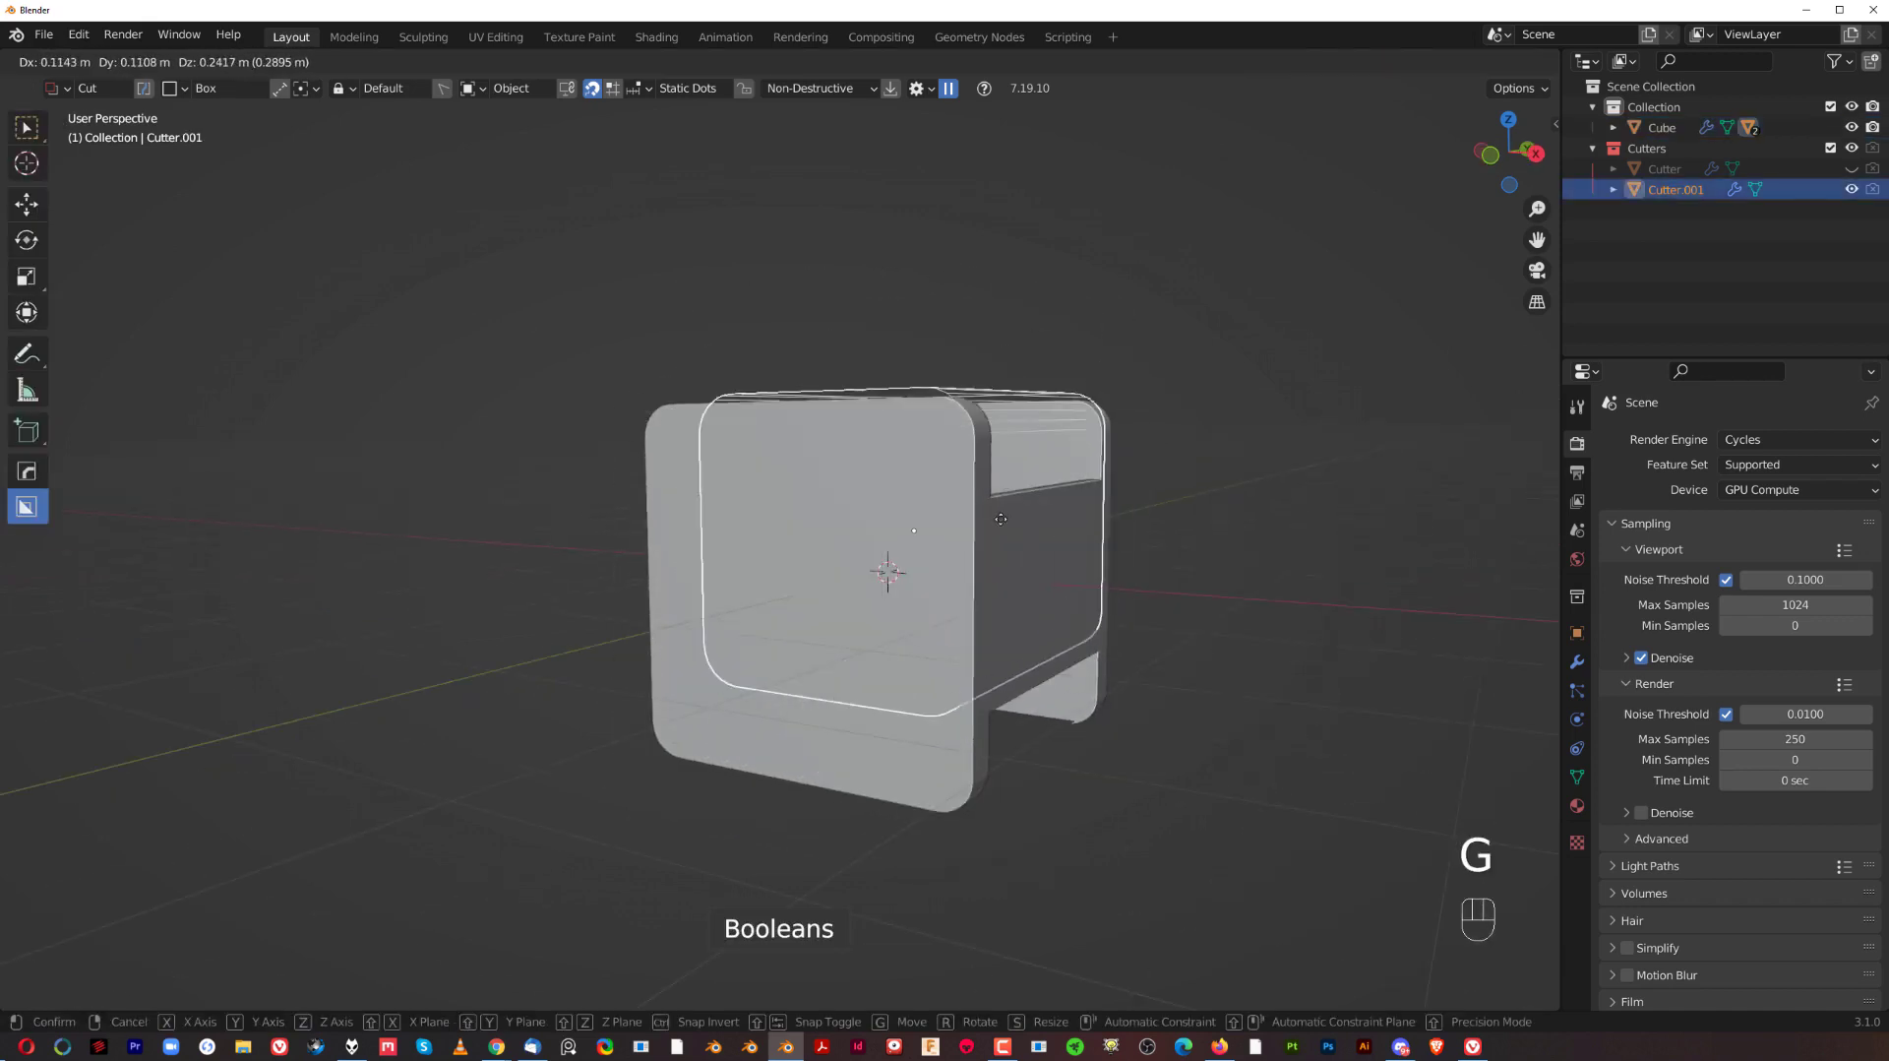
left_click(1005, 522)
- Duplicate the revealed cutter in place and set the copy to Shade Solid with Hard Ops
key("shift+d")
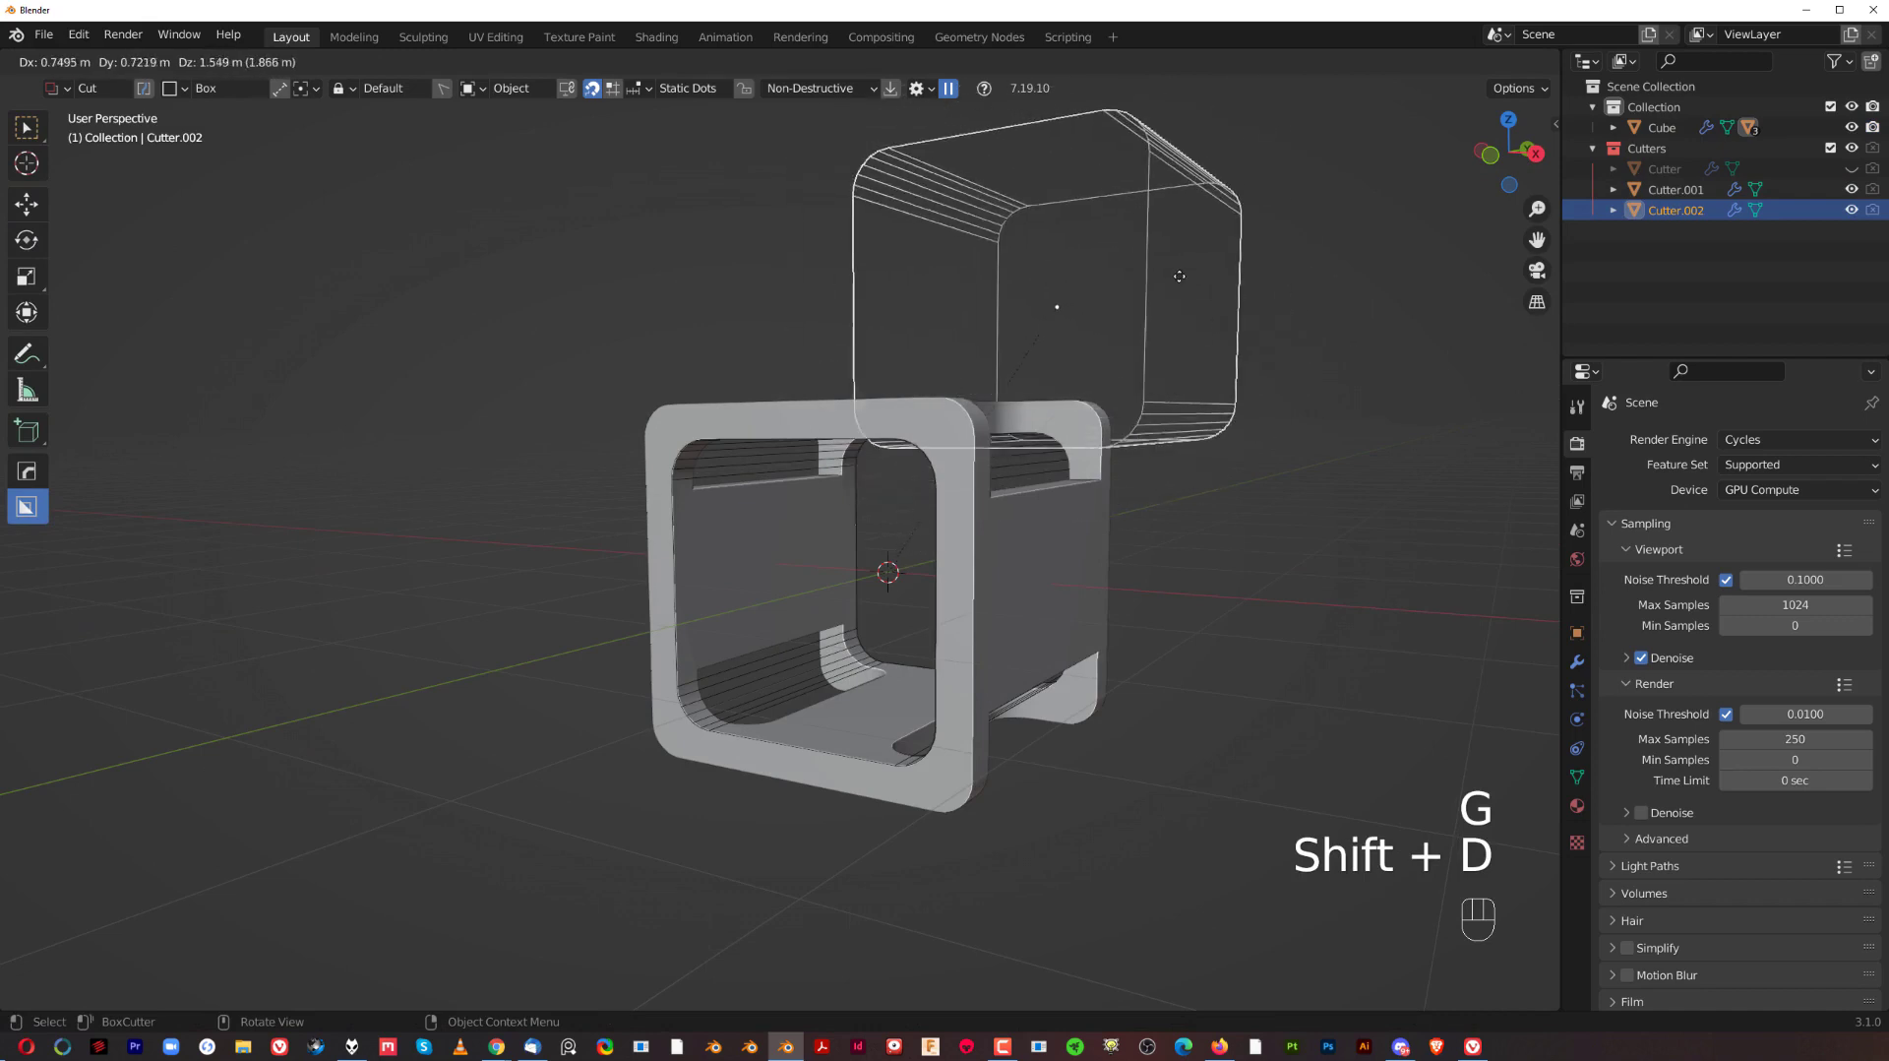
left_click(994, 495)
middle_click_drag(994, 500, 1008, 458)
key("q")
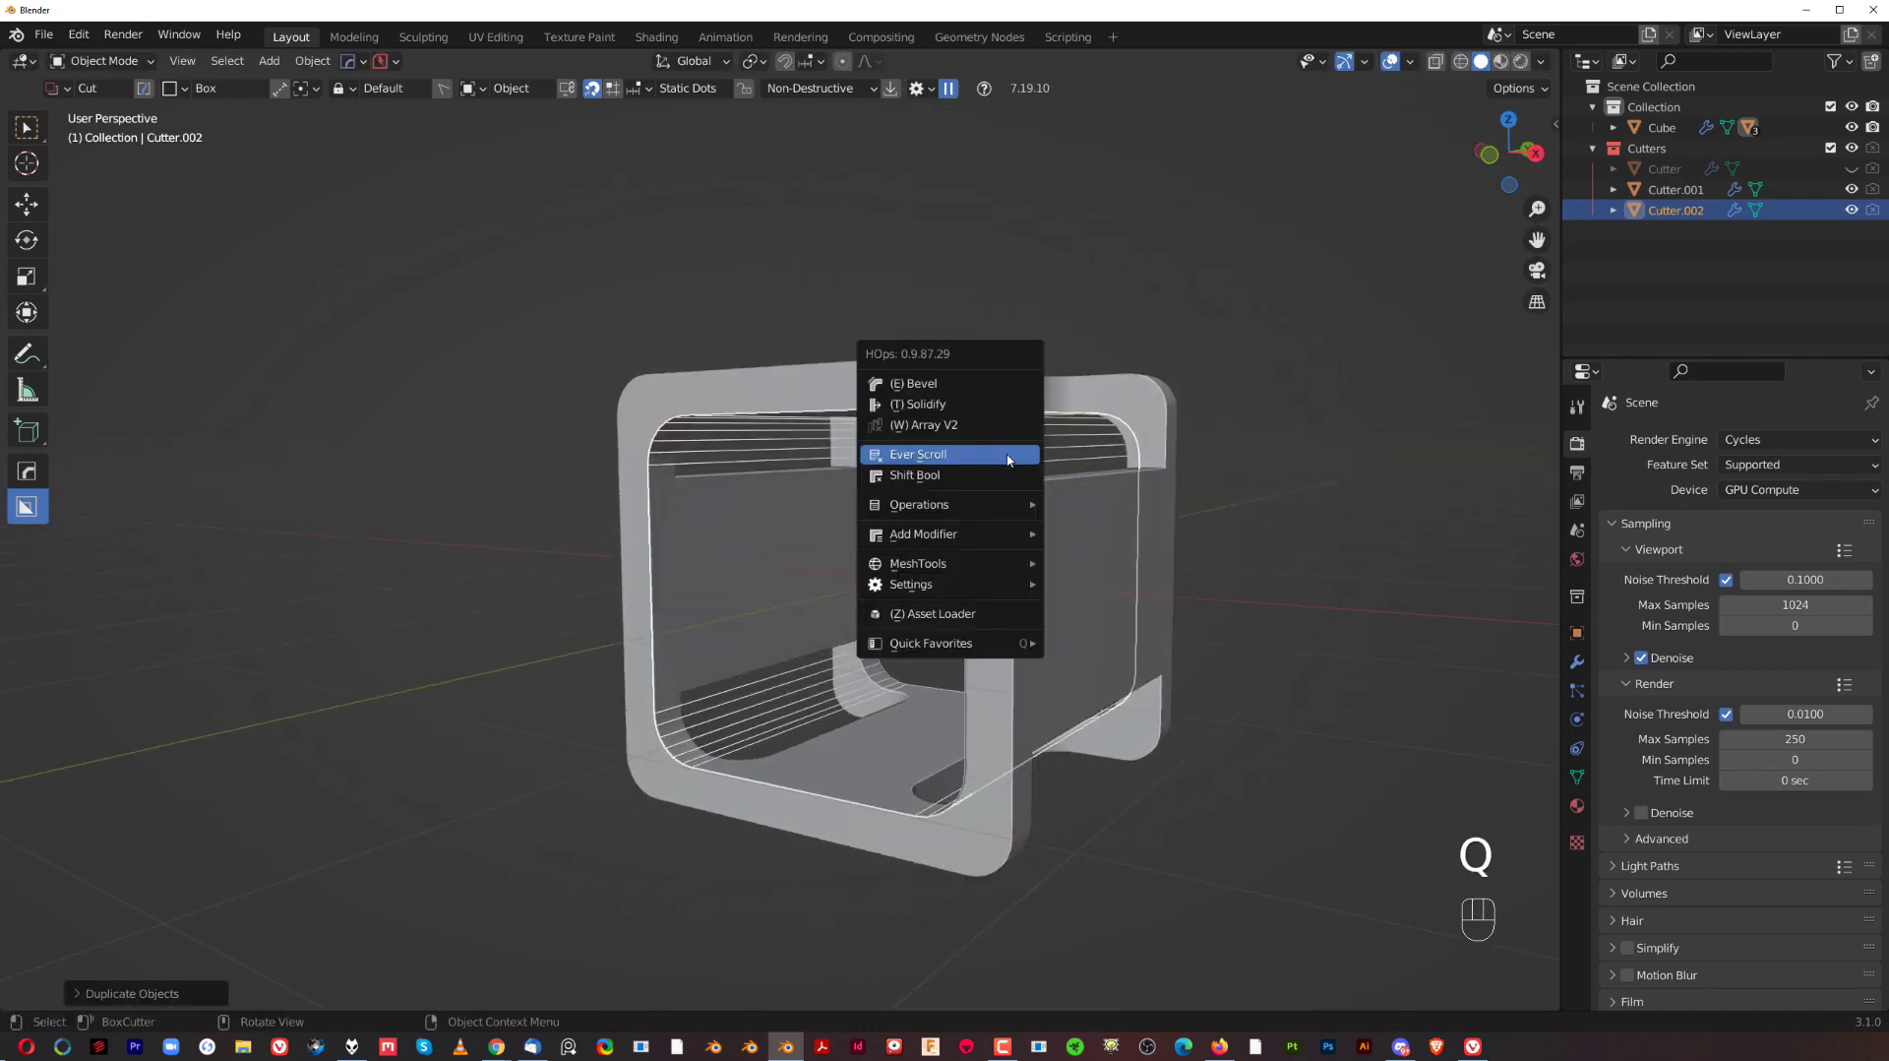
mouse_move(1013, 595)
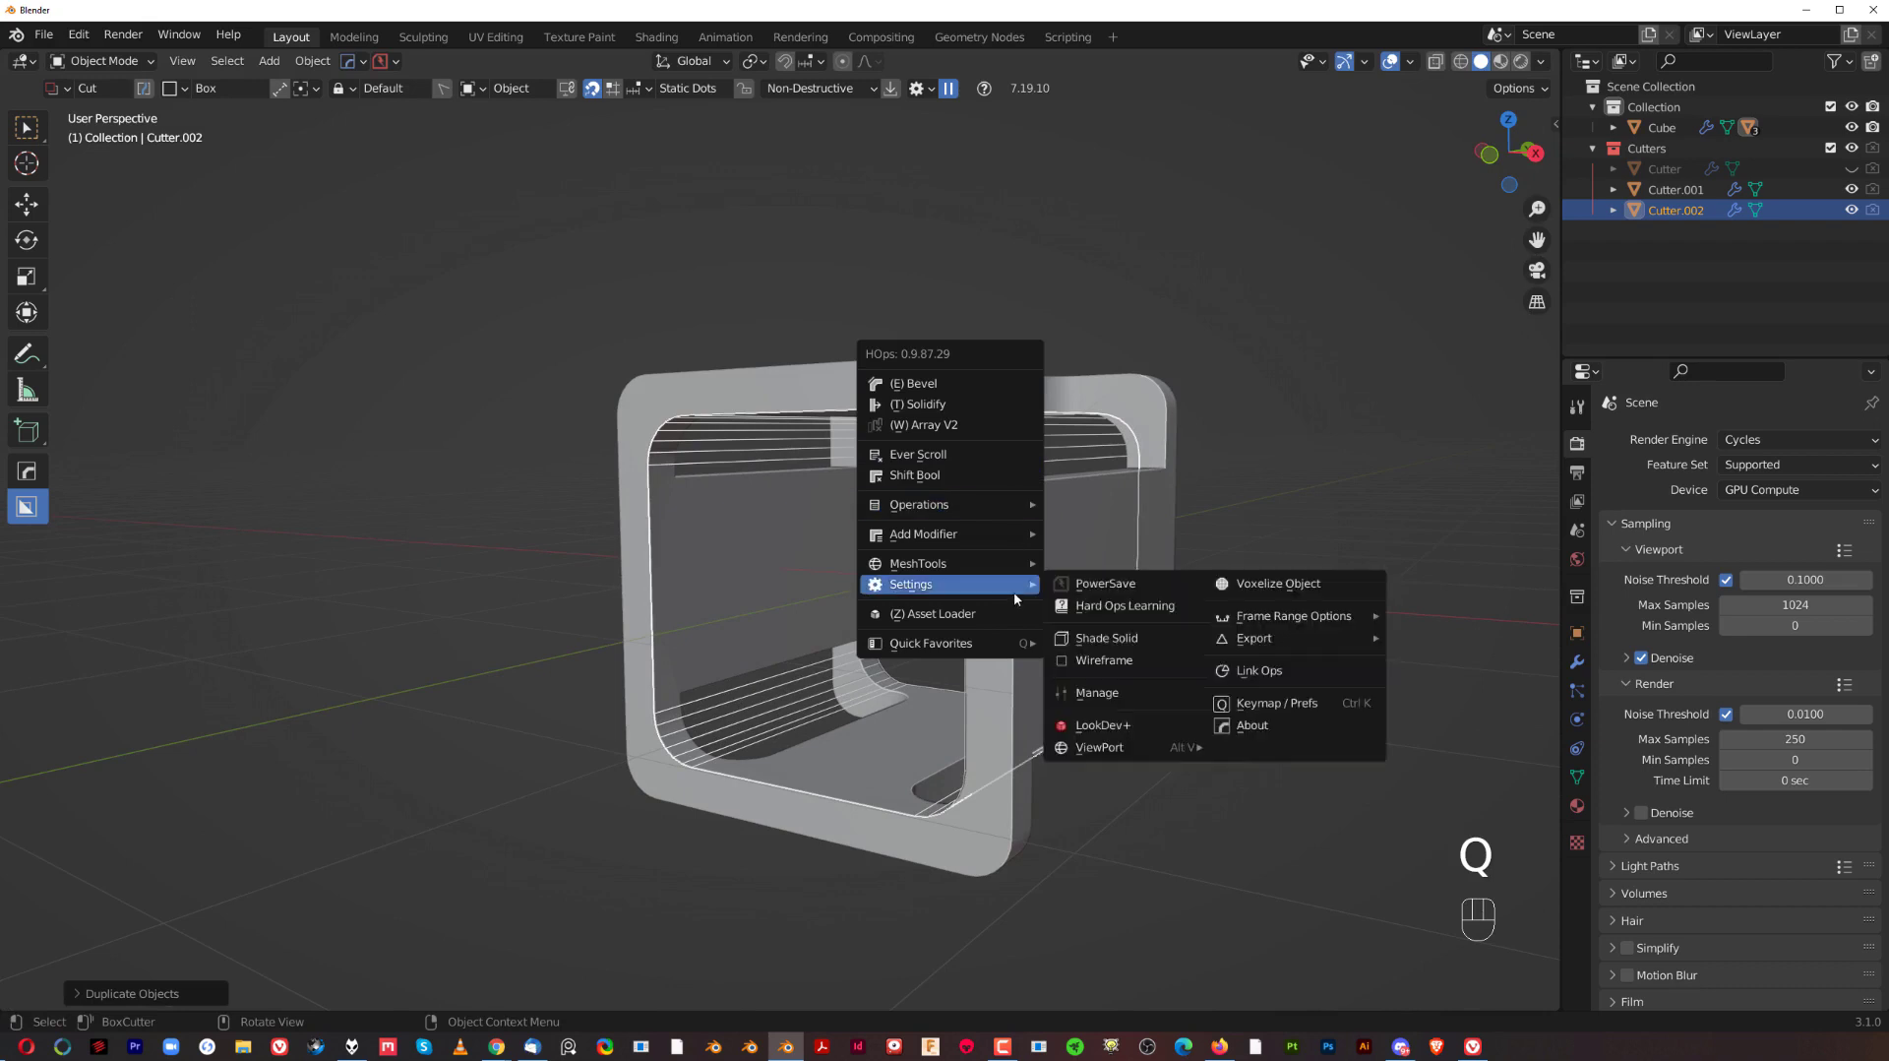
left_click(1102, 640)
middle_click_drag(1131, 613, 1058, 573)
- Stretch the solid cutter copy along the Y axis so it protrudes slightly from the frame's opening
key("s")
key("t")
key("y")
left_click(1176, 589)
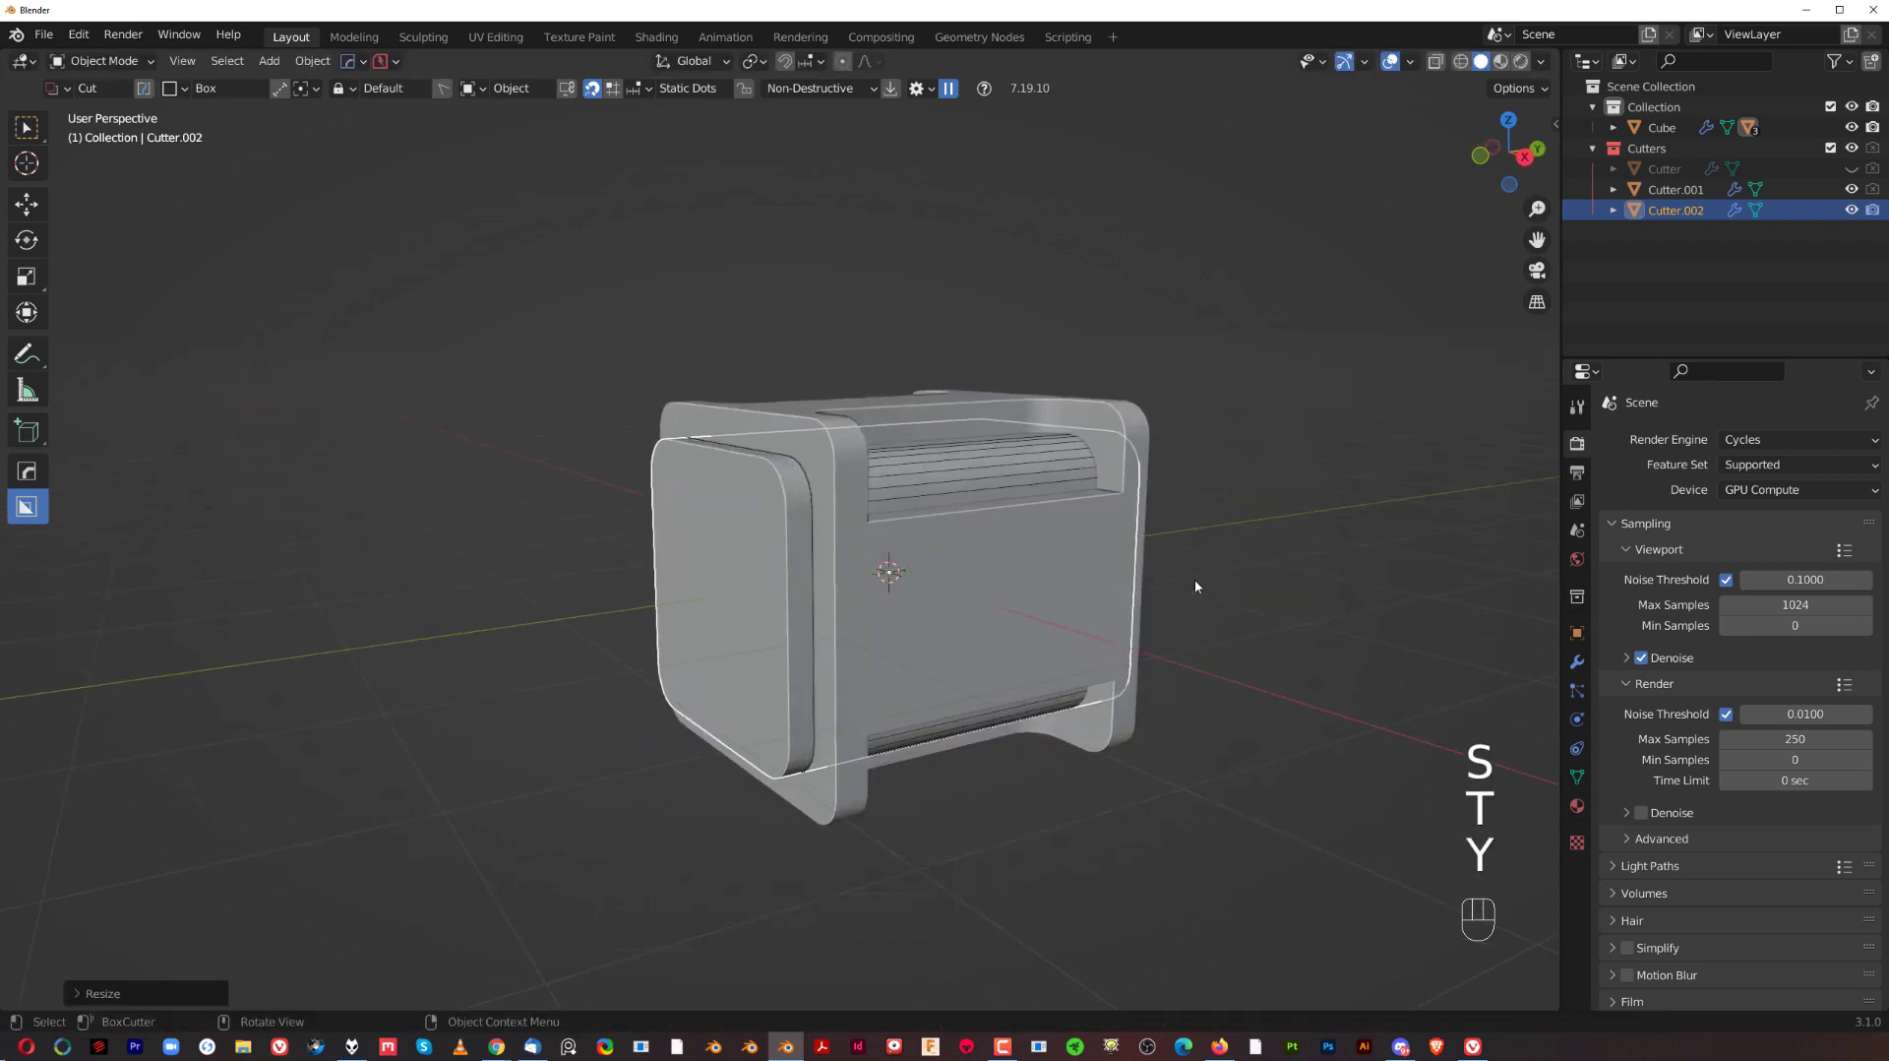
key("s")
left_click(1003, 580)
middle_click_drag(1004, 581, 1033, 521)
scroll(1066, 534, "down", 1)
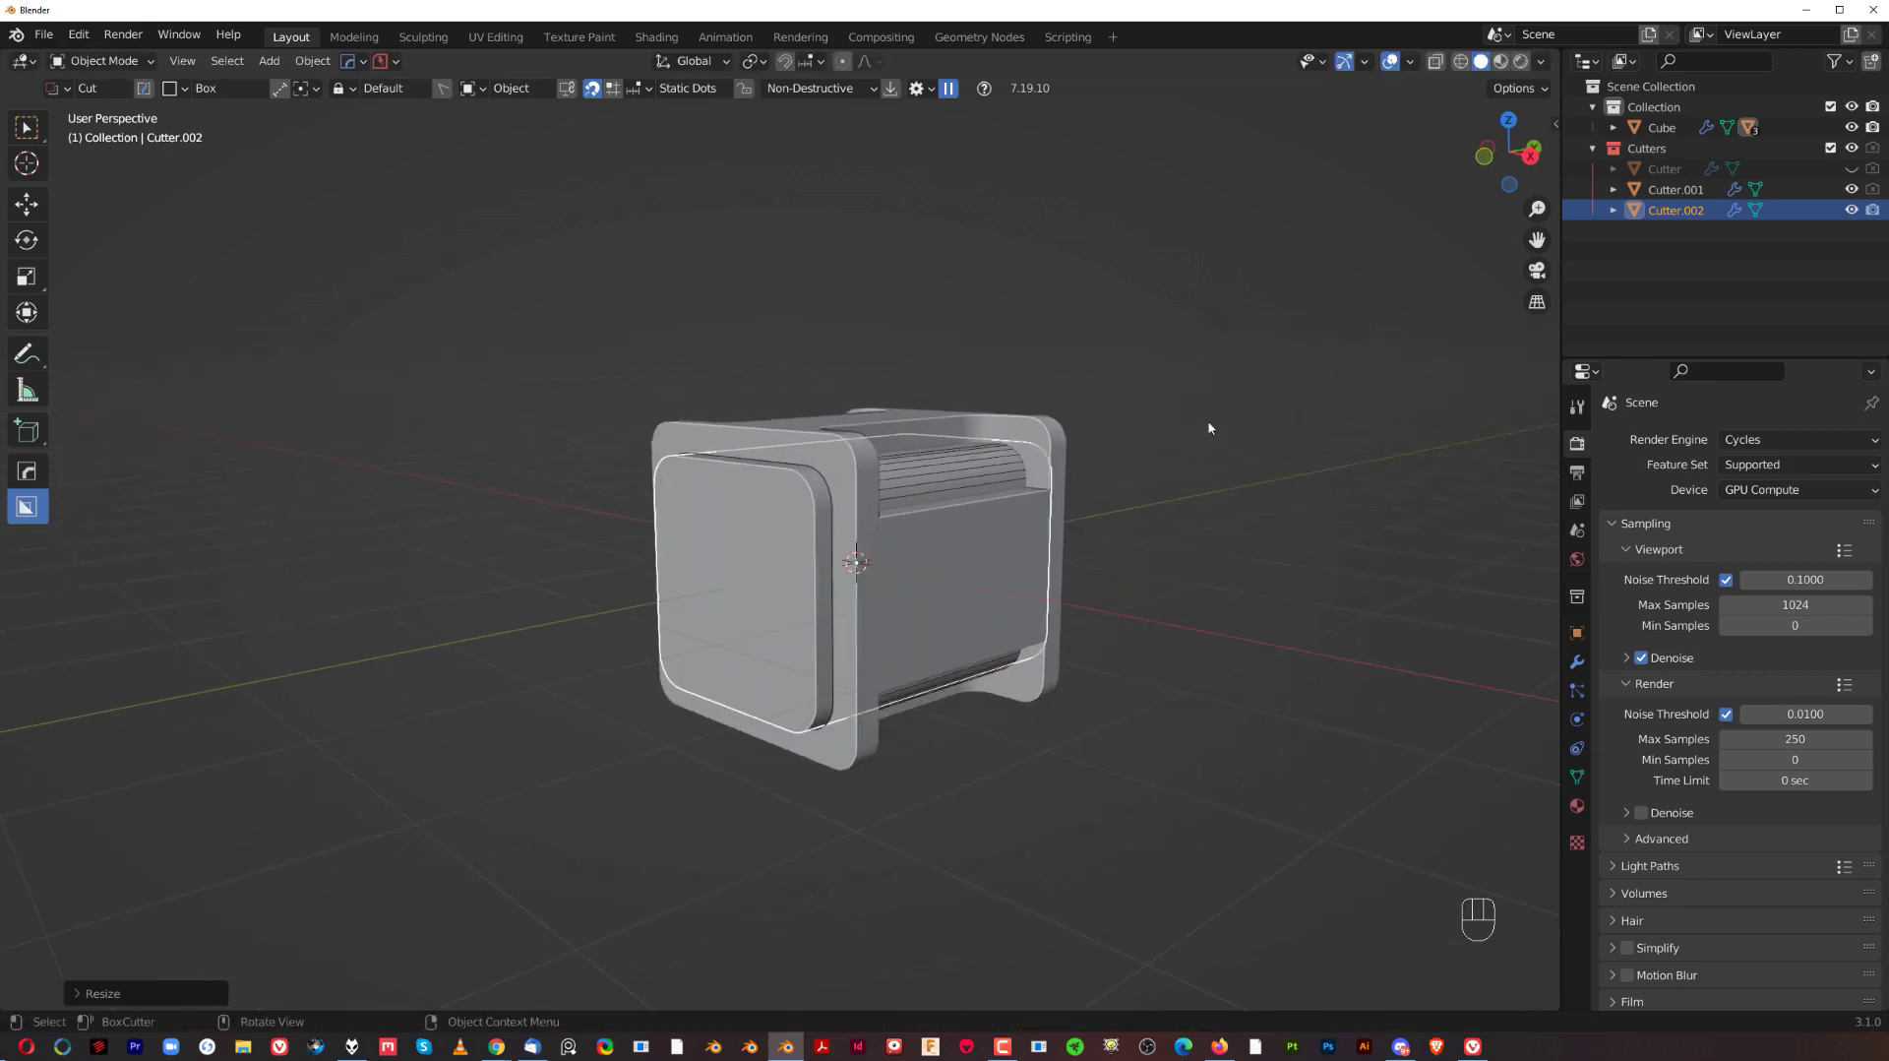
middle_click_drag(1150, 519, 1062, 506, "shift")
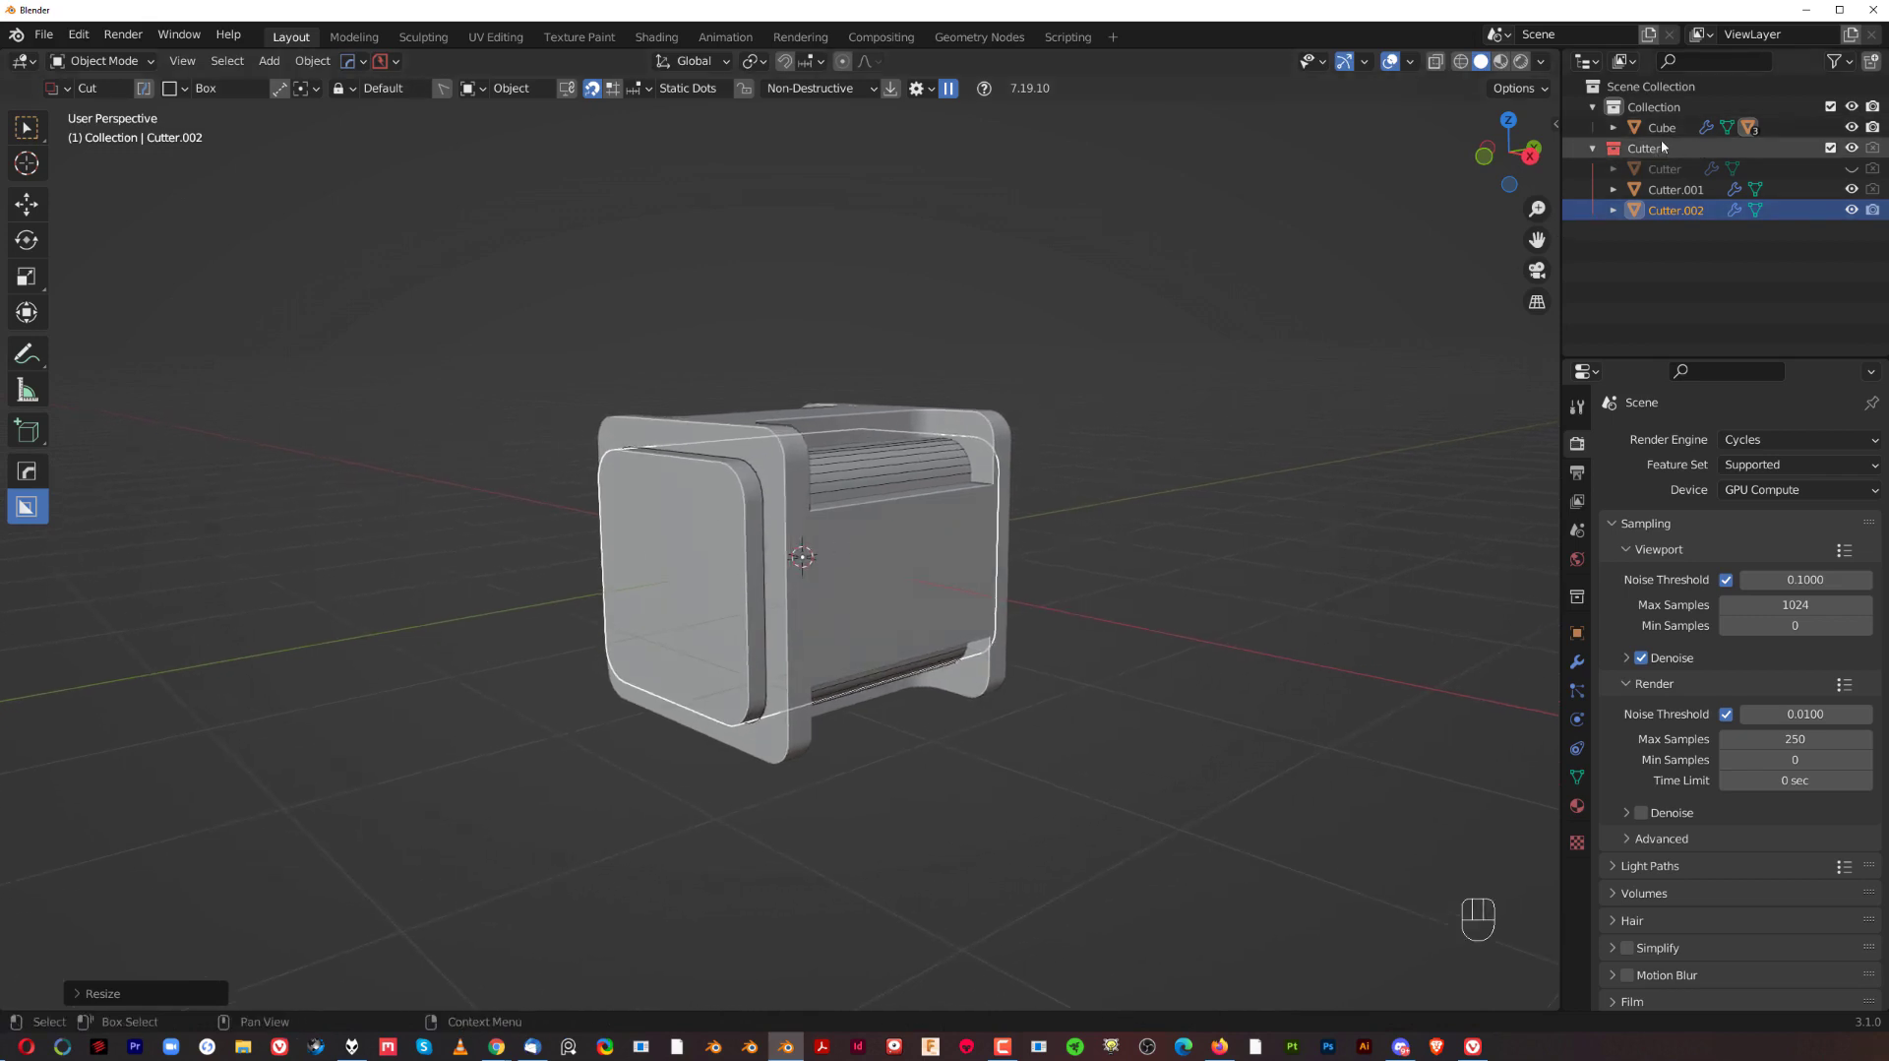
middle_click_drag(953, 393, 1008, 353, "shift")
scroll(916, 399, "up", 1)
mouse_move(938, 477)
middle_mouse_down("shift")
mouse_move(917, 467)
mouse_move(929, 479)
middle_mouse_up("shift")
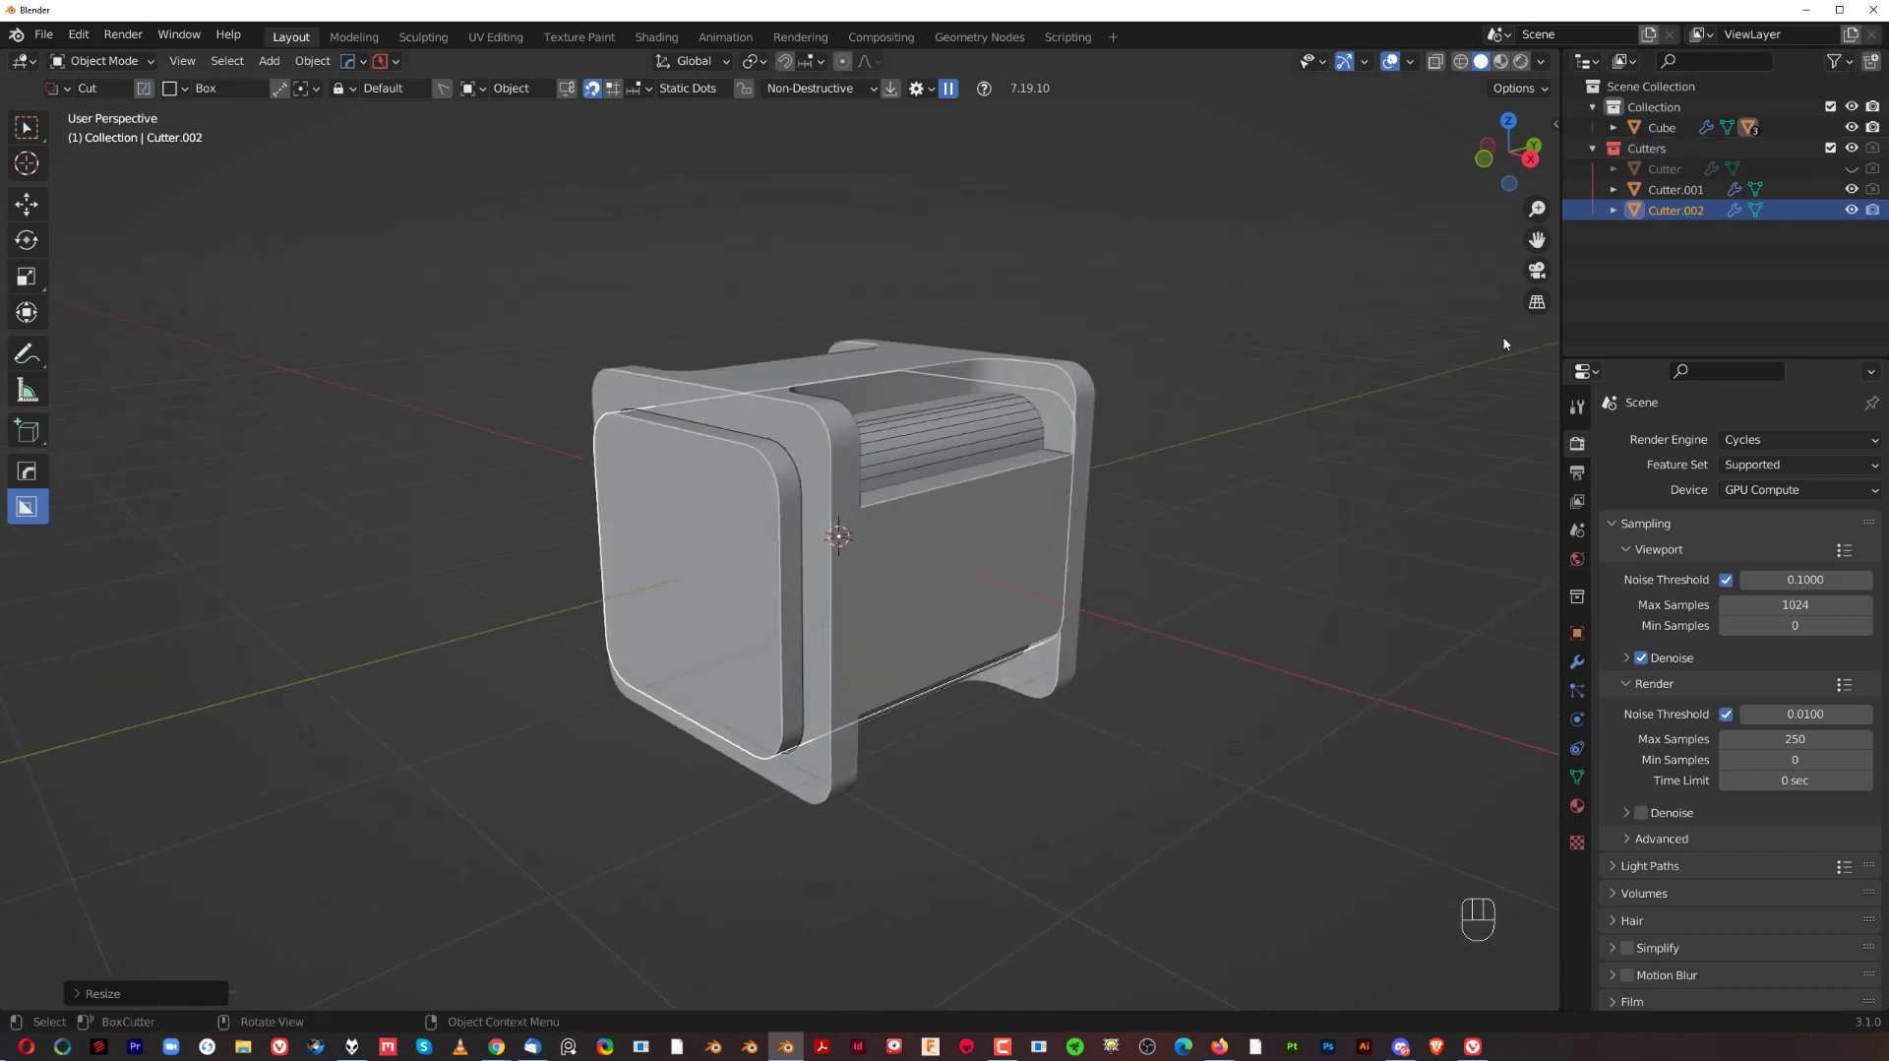
- Toggle the Cutters collection's visibility repeatedly to examine which objects it hides
key("shift+2")
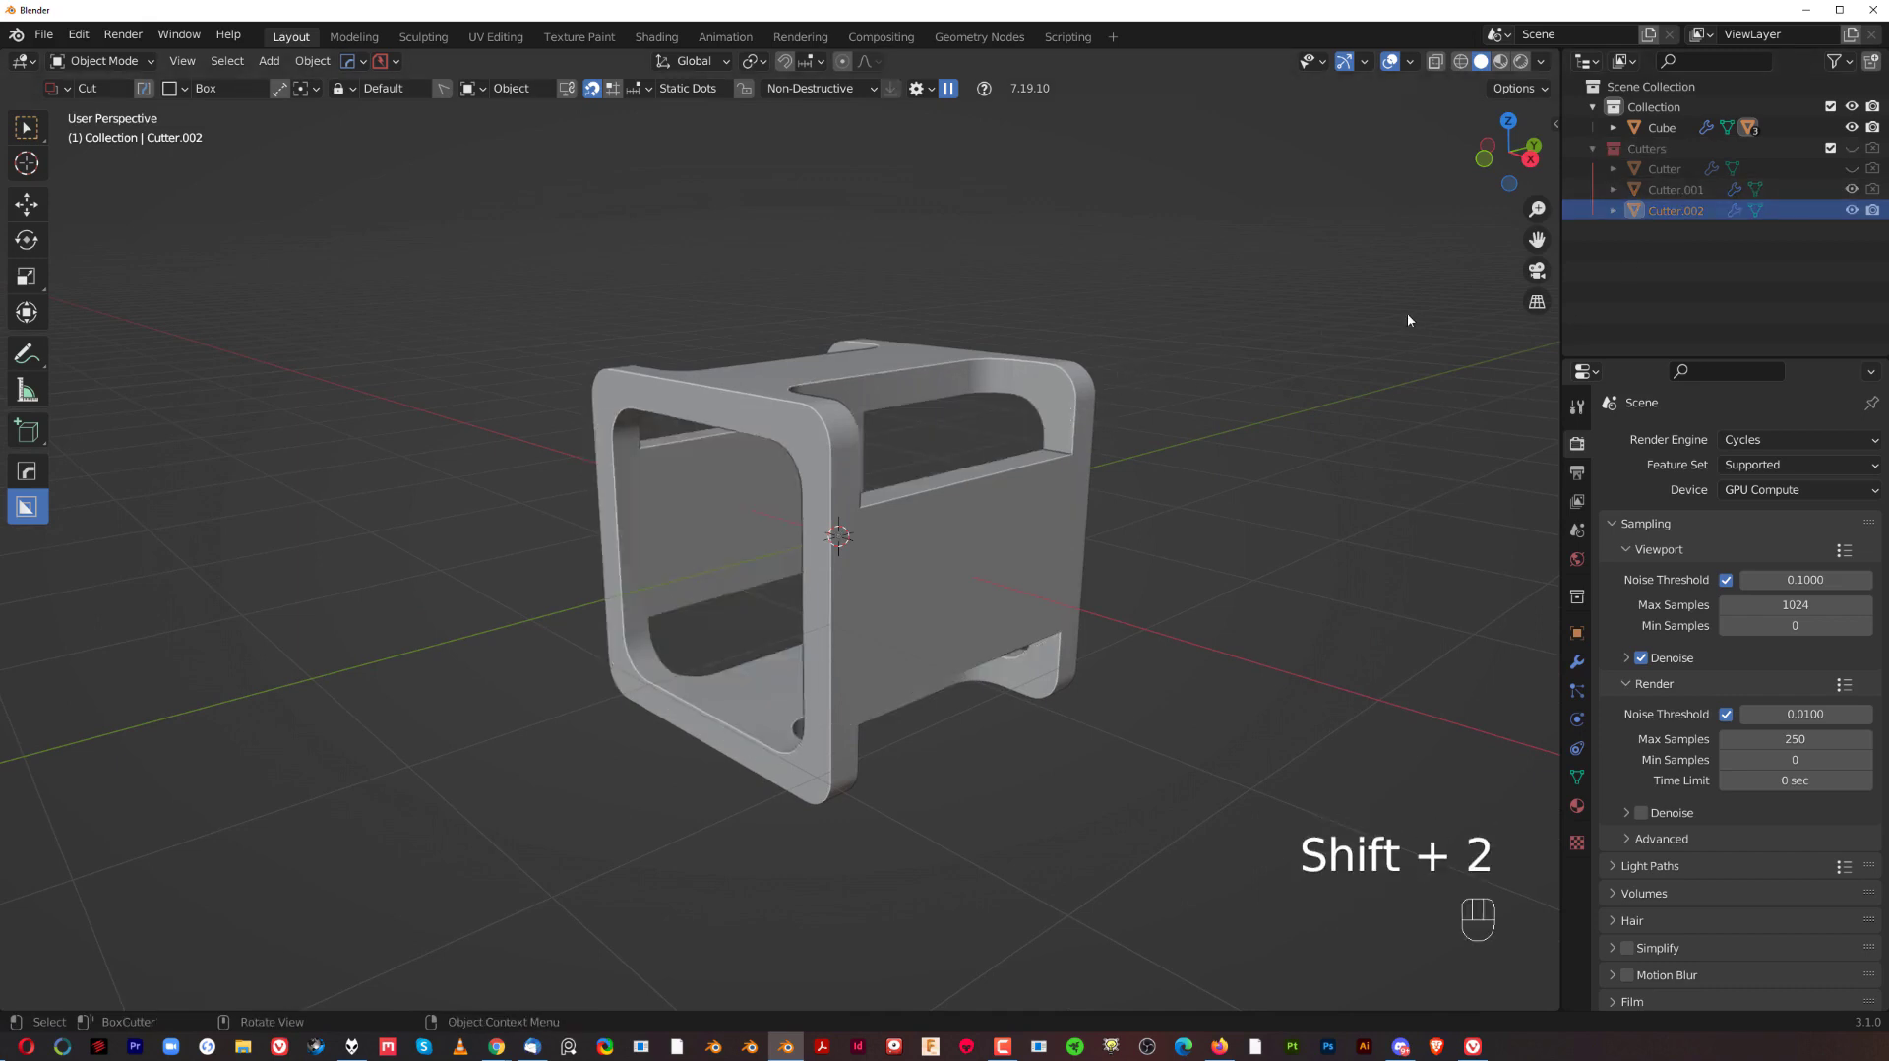
key("shift+2")
key("shift+2")
key("shift+2")
key("shift+2")
key("shift+2")
key("shift+2")
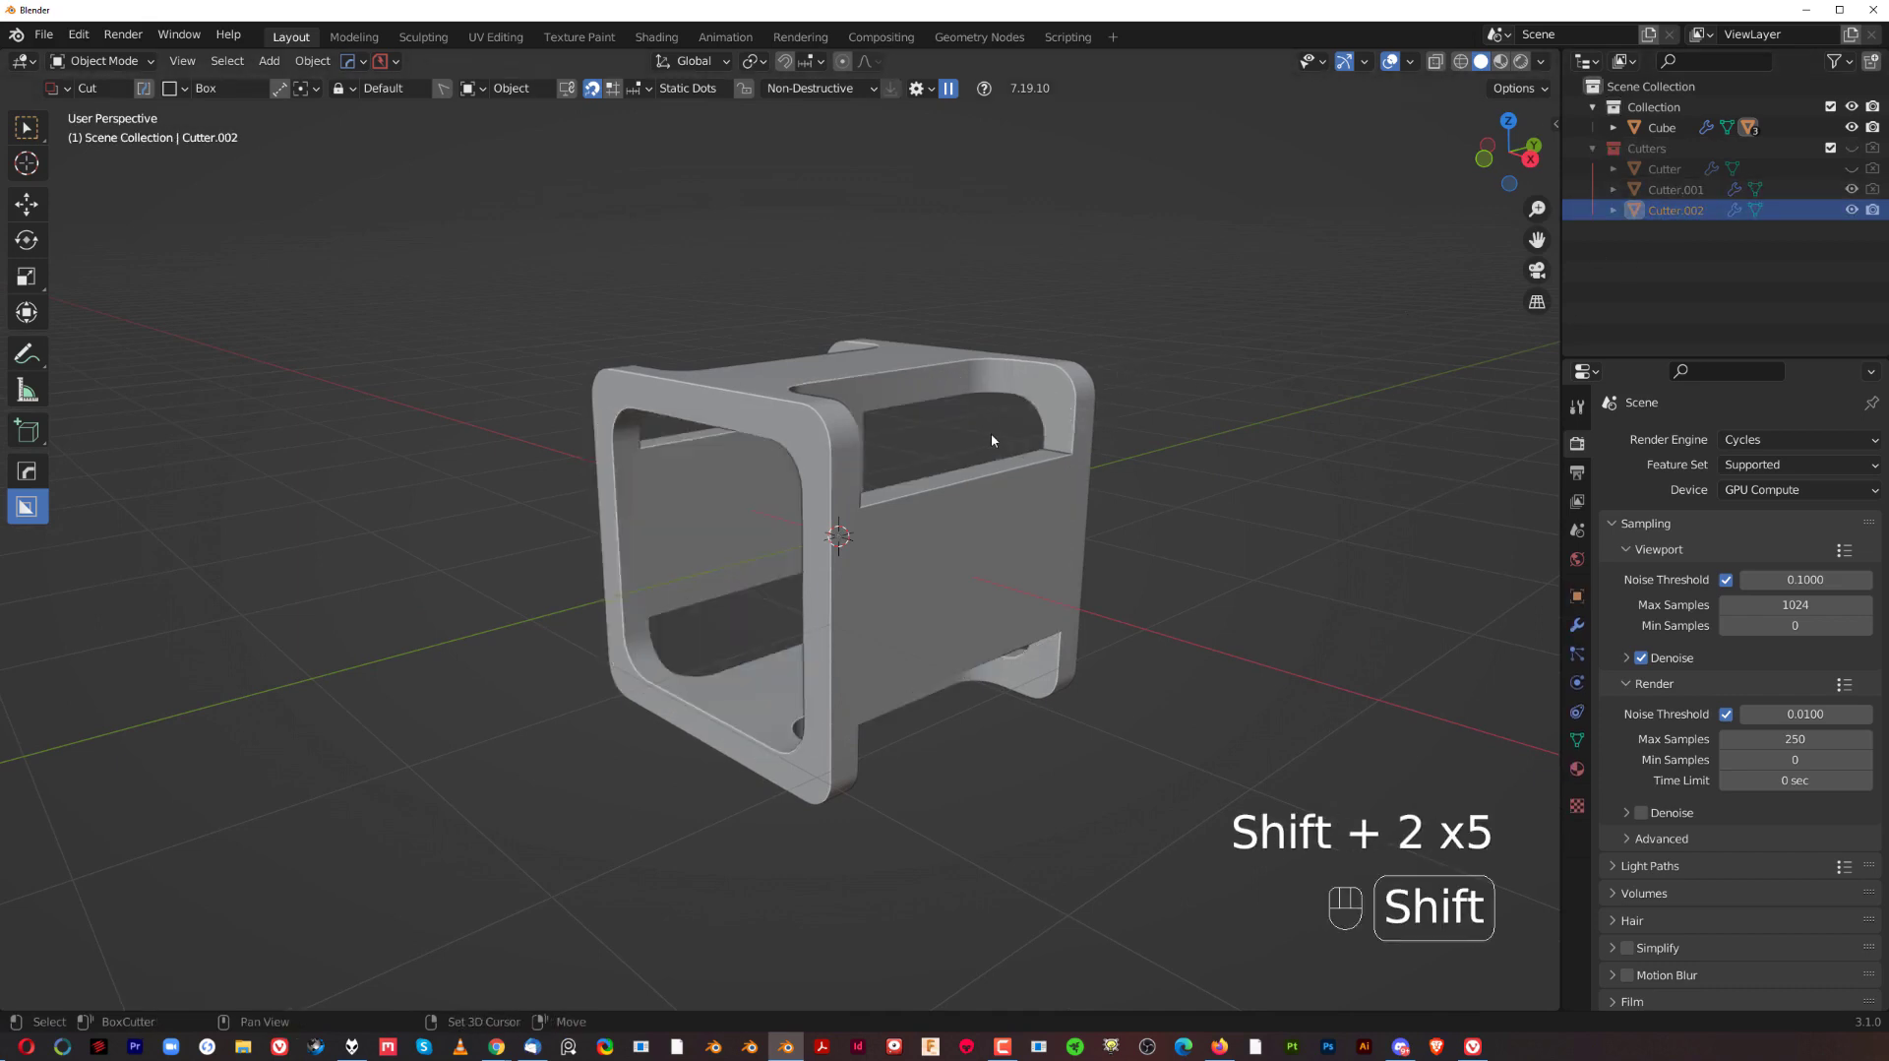
key("shift+2")
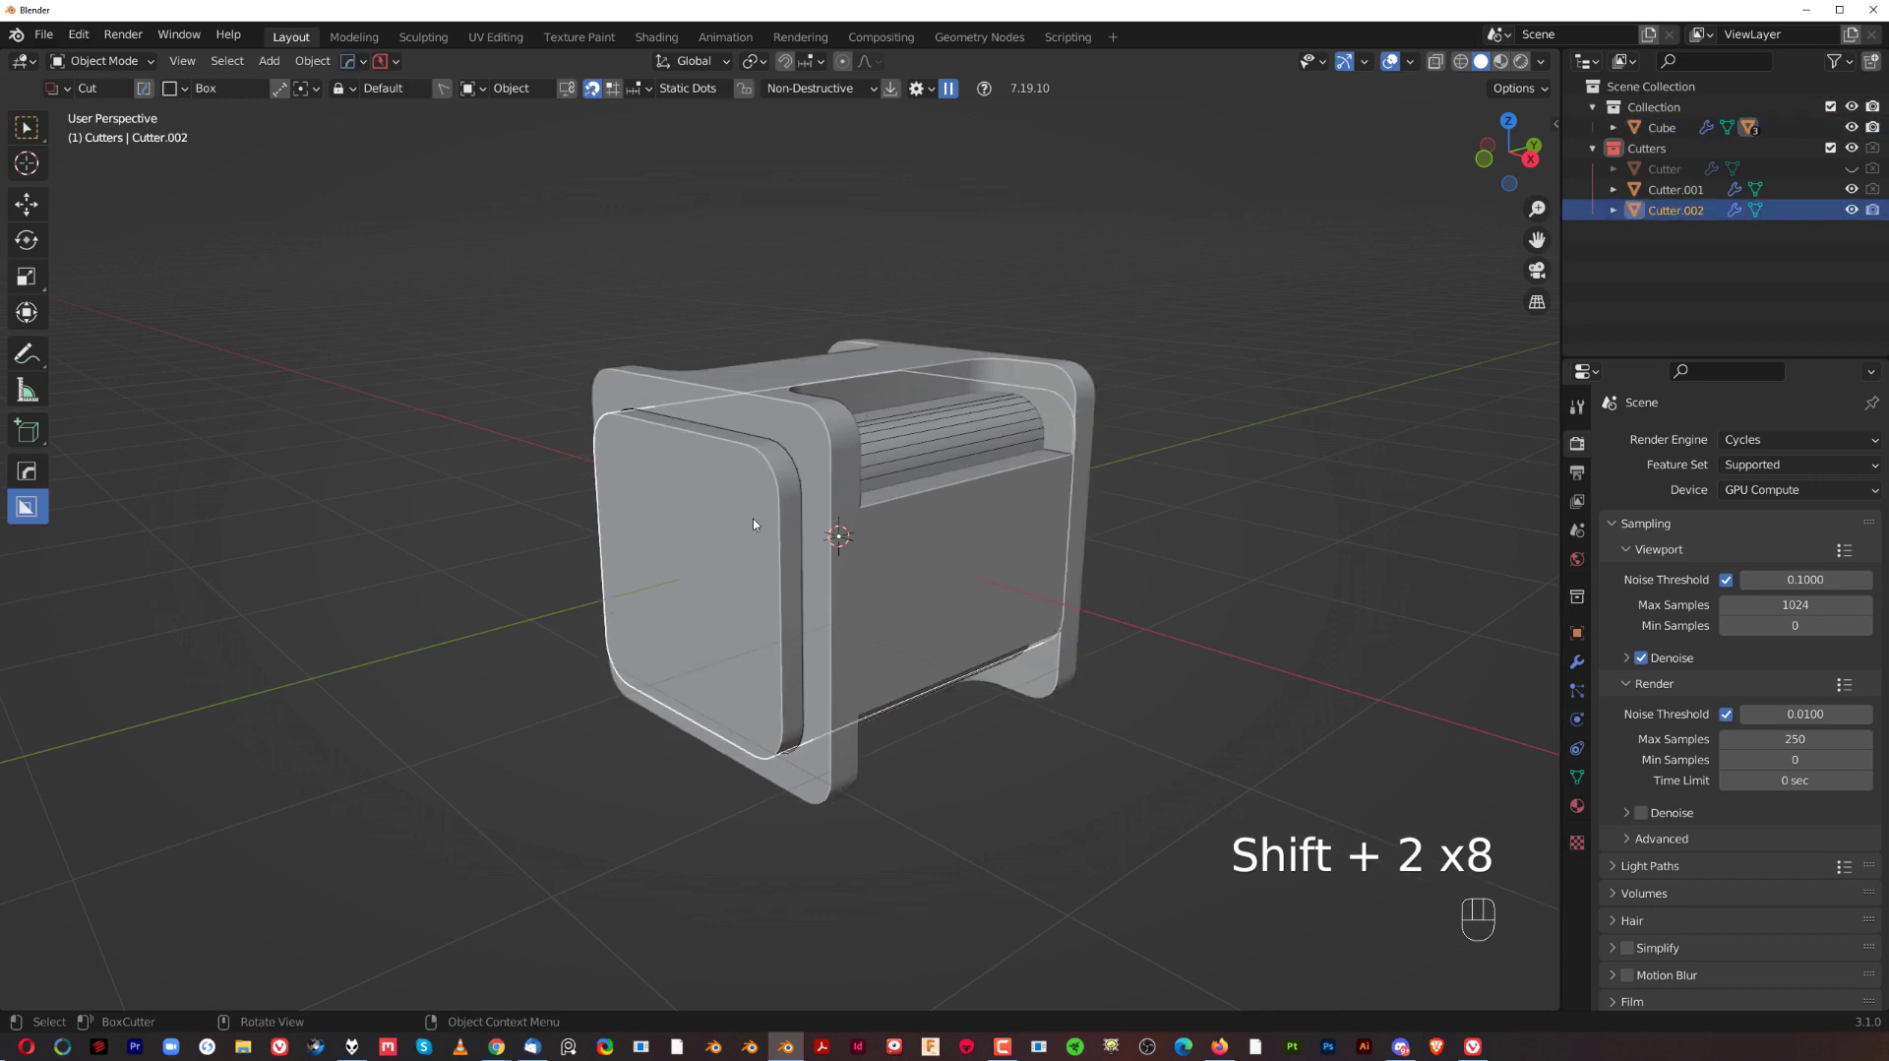
- Move the solid inner block from Cutters into the main Collection and hide the Cutters collection
key("g")
right_click(910, 420)
key("m")
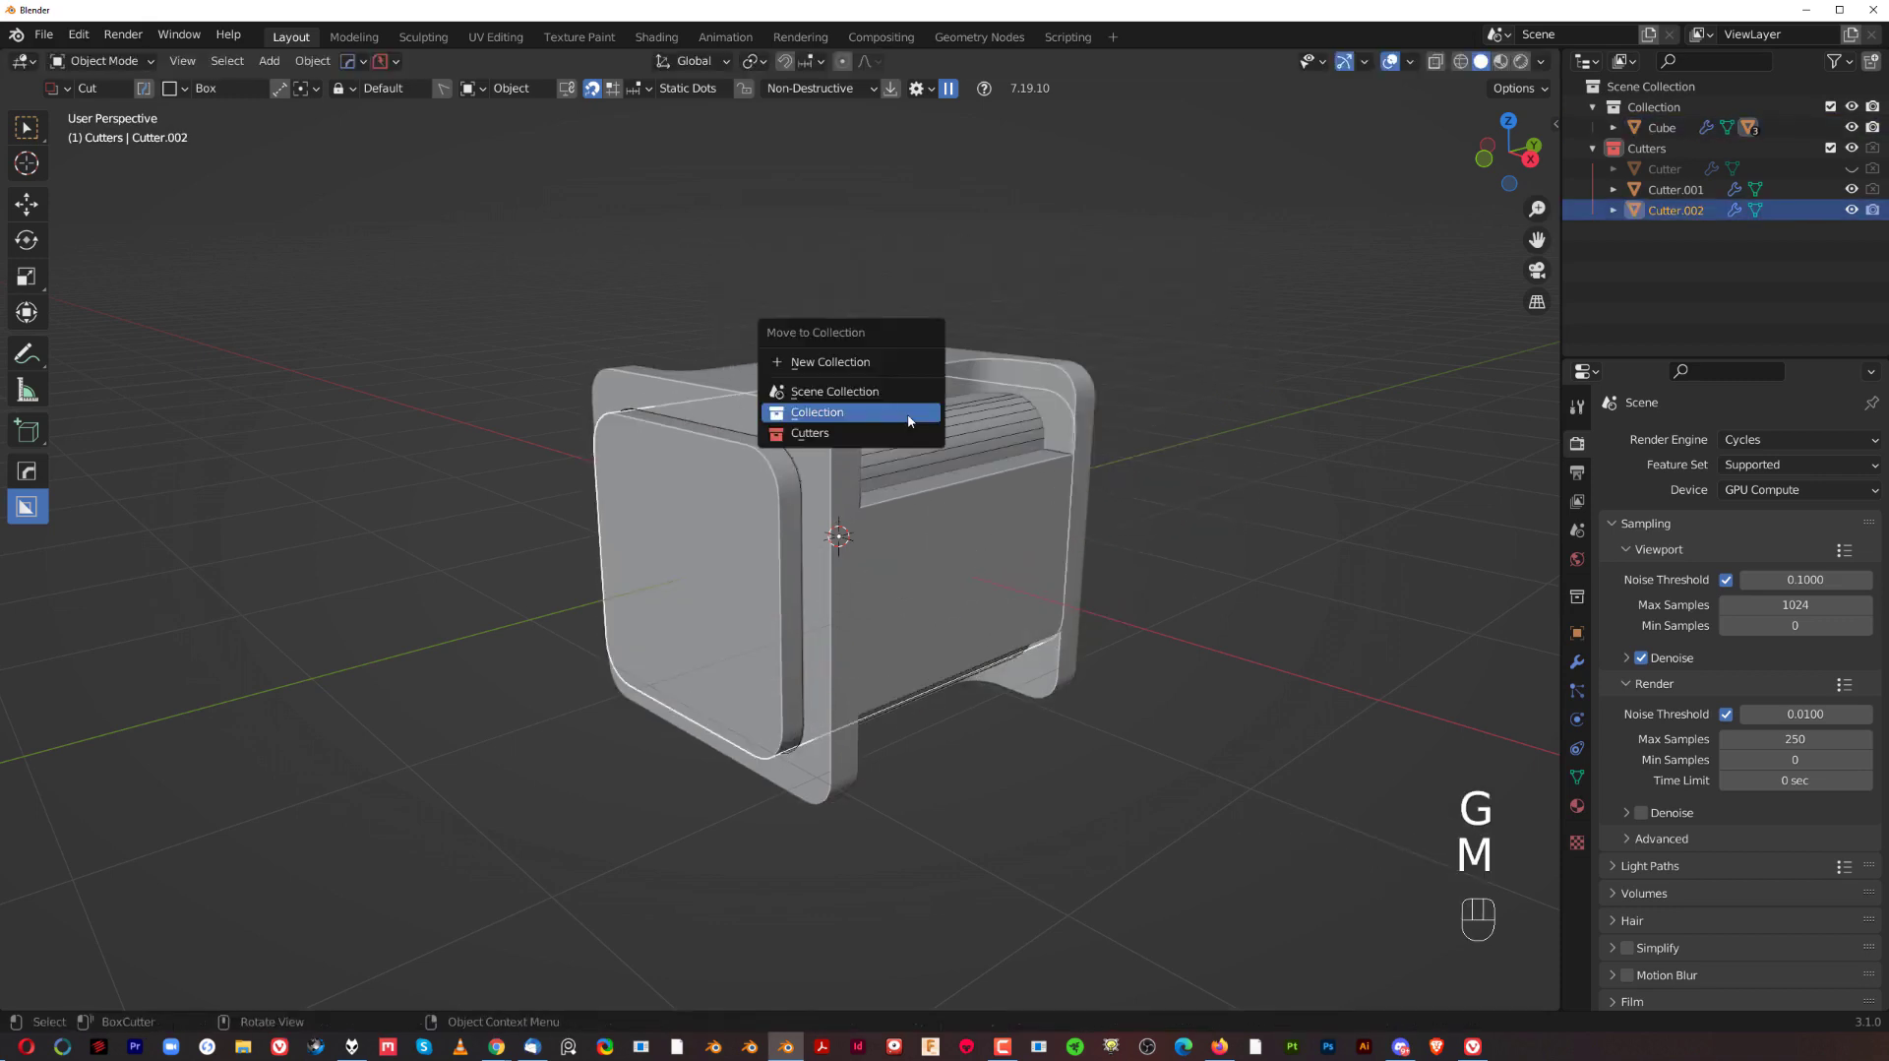
left_click(909, 421)
key("shift+2")
key("shift+2")
key("shift+2")
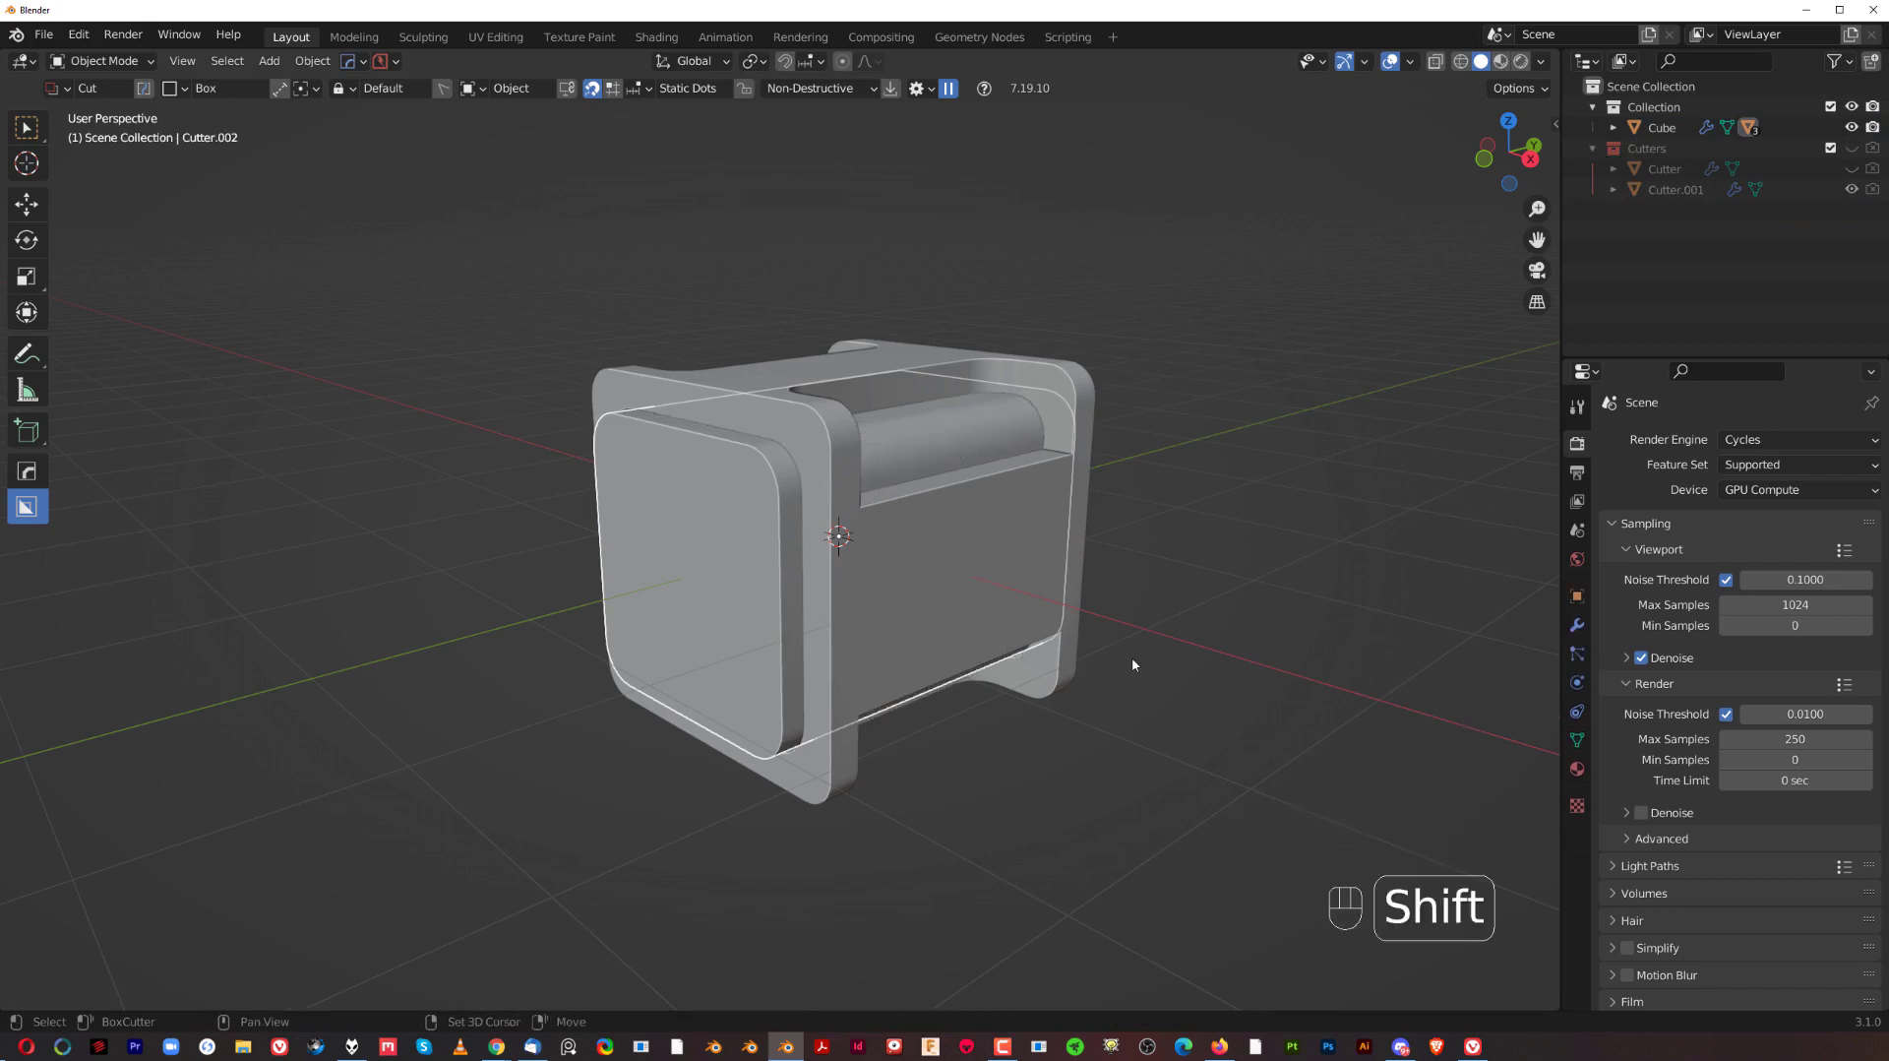
middle_click_drag(1124, 618, 1122, 613, "shift")
- Add a unique blank Principled material to both the frame and the inner block with Hard Ops
key("alt+m")
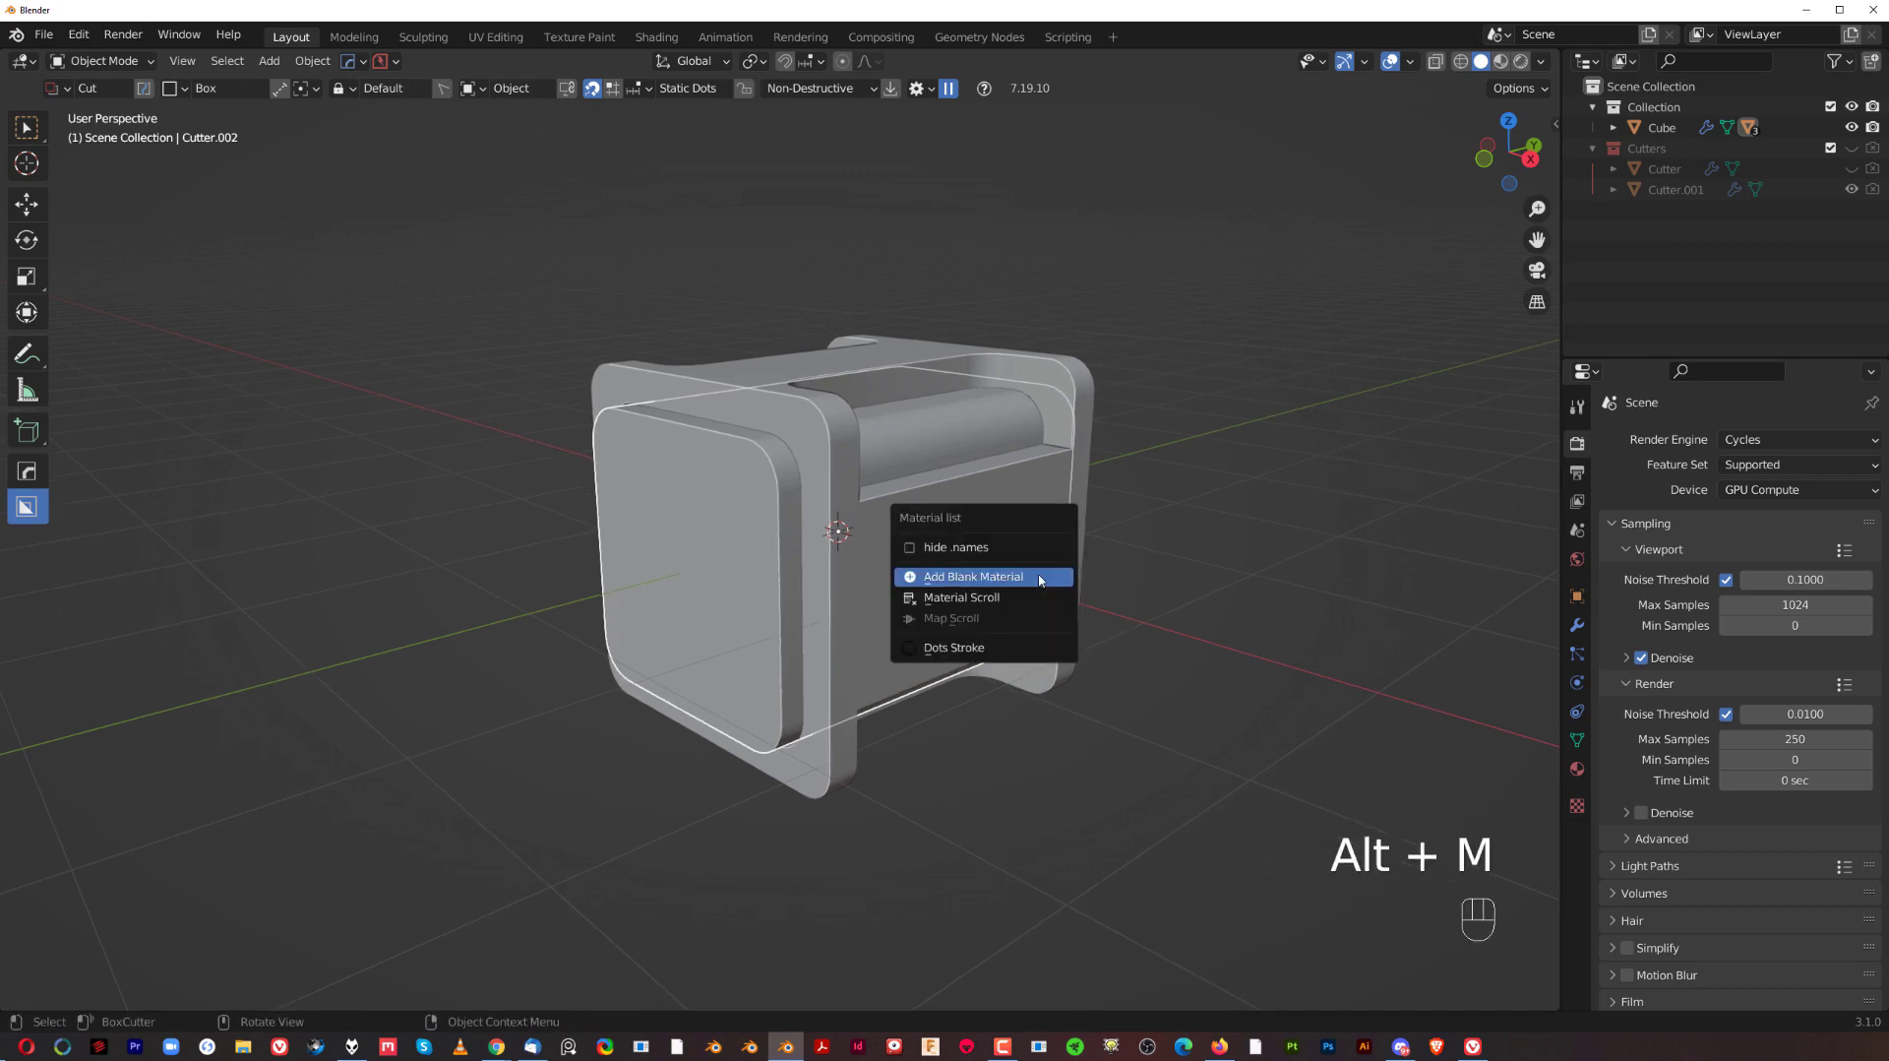
key("a")
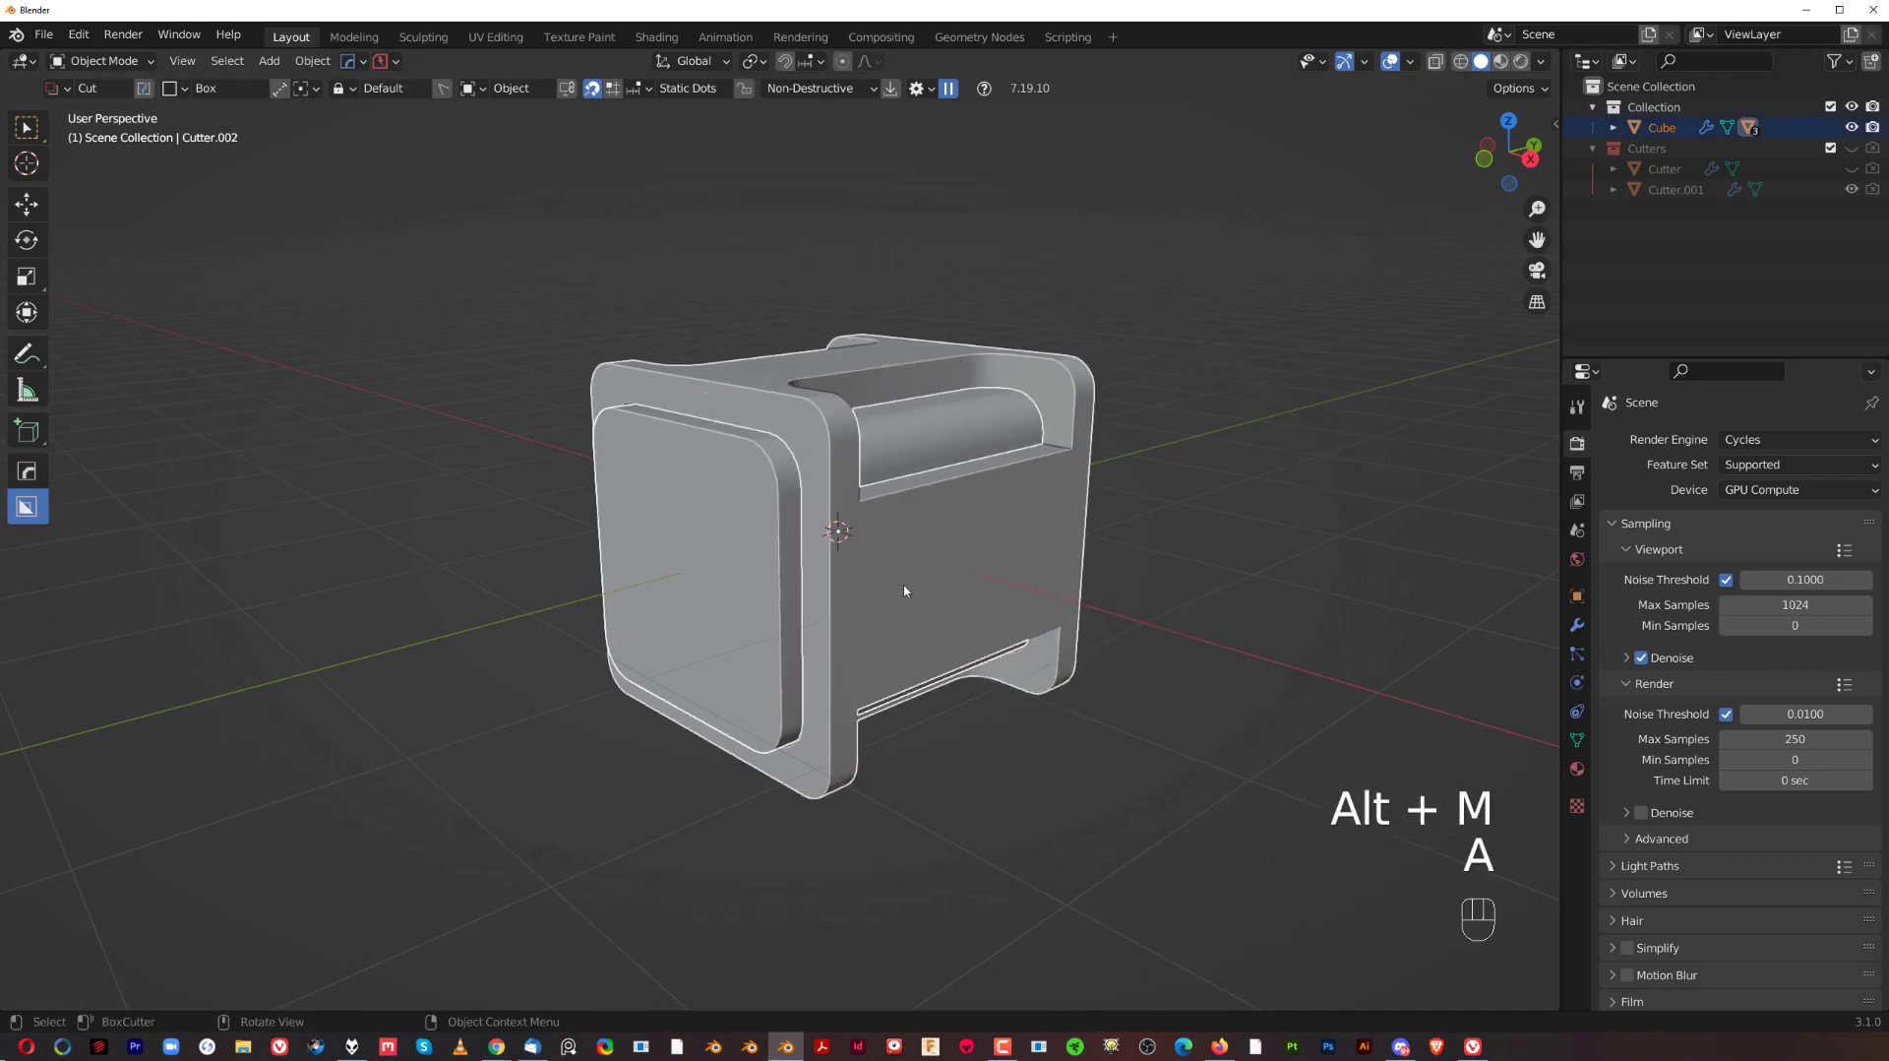
key("alt+m")
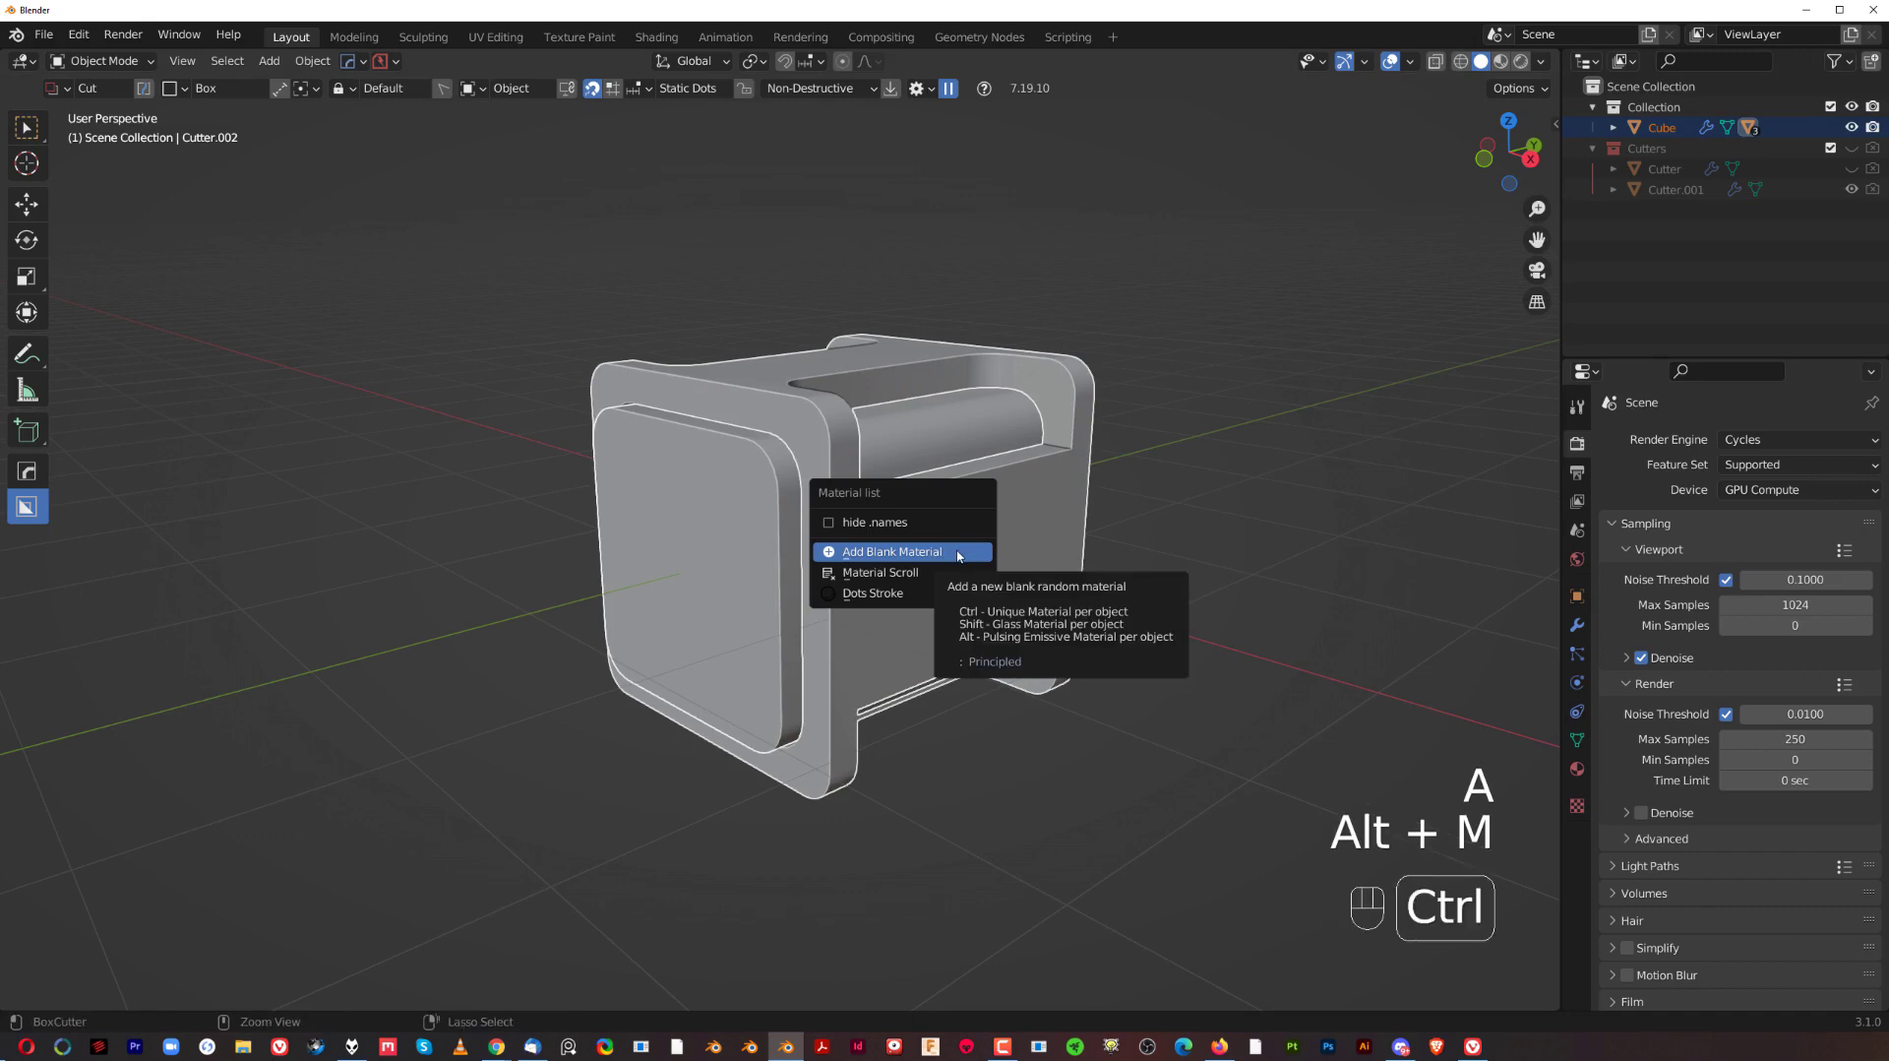
left_click(969, 547, "ctrl")
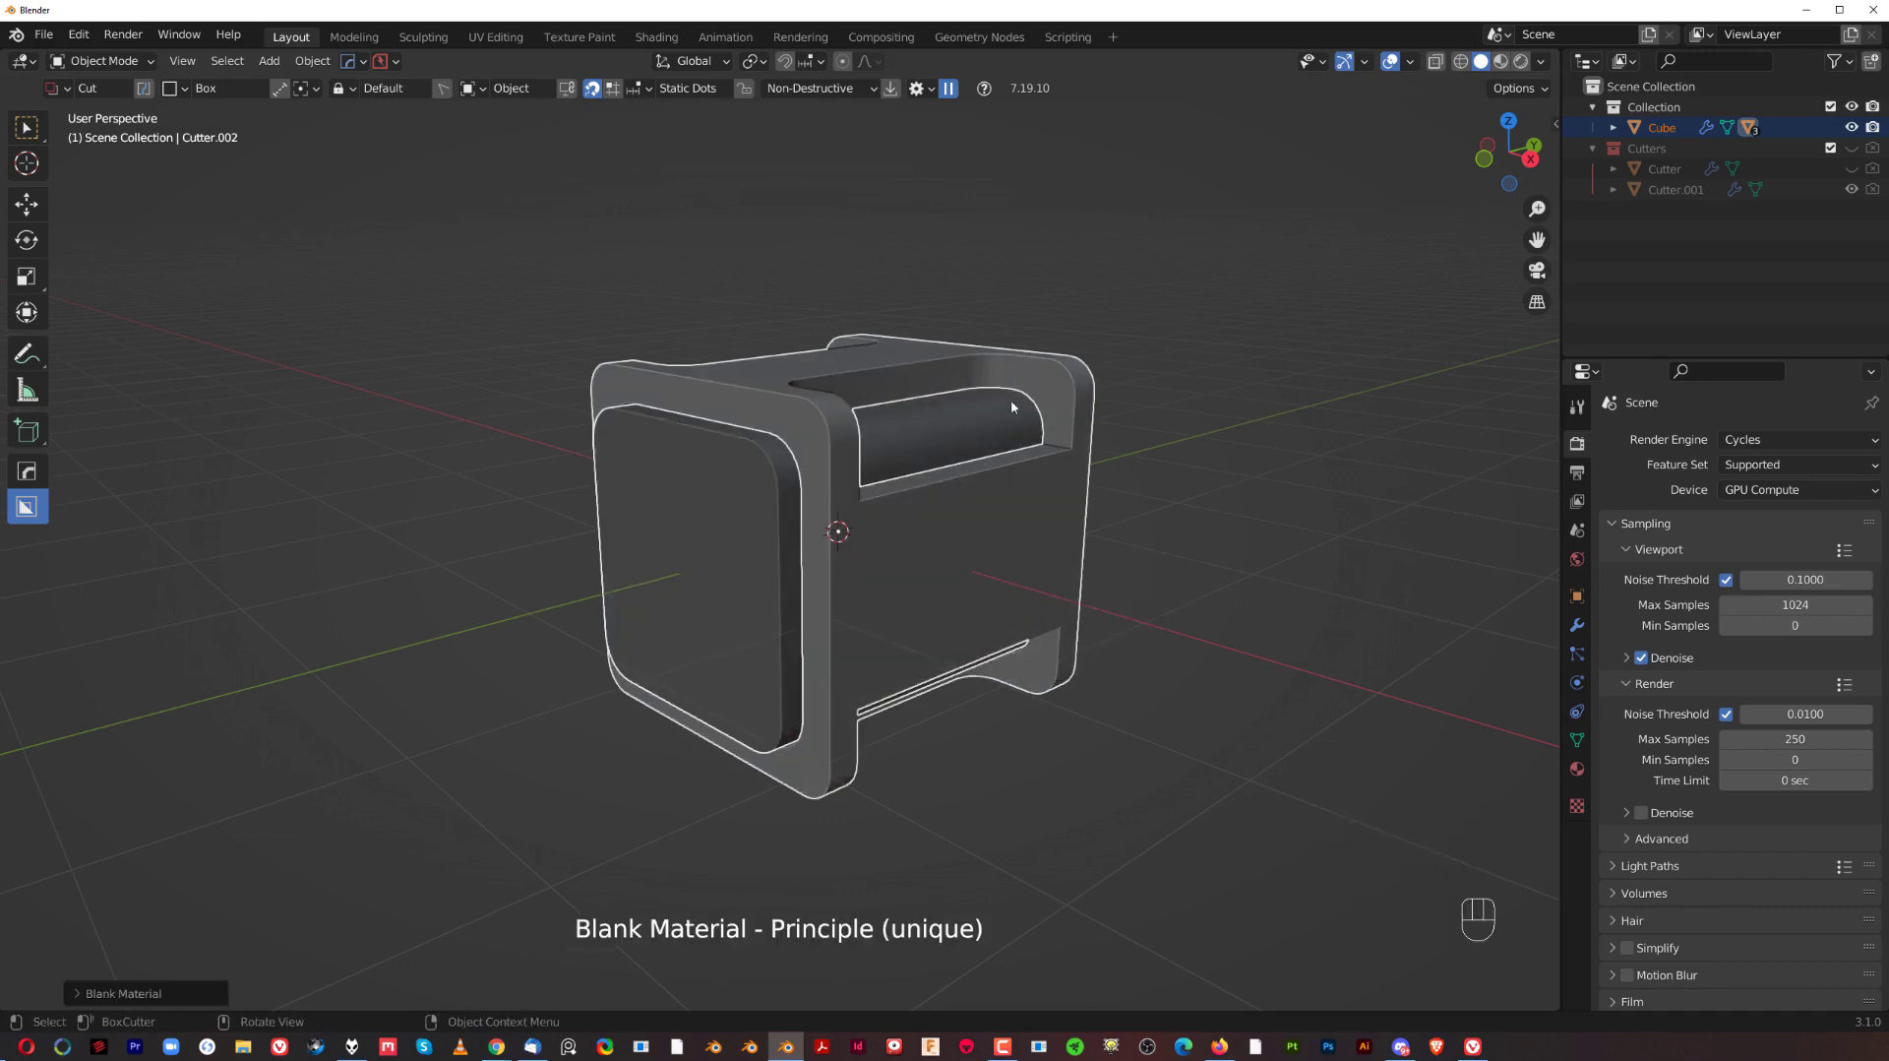
left_click(1161, 383)
middle_click_drag(1082, 423, 1114, 366, "shift")
scroll(1084, 439, "up", 1)
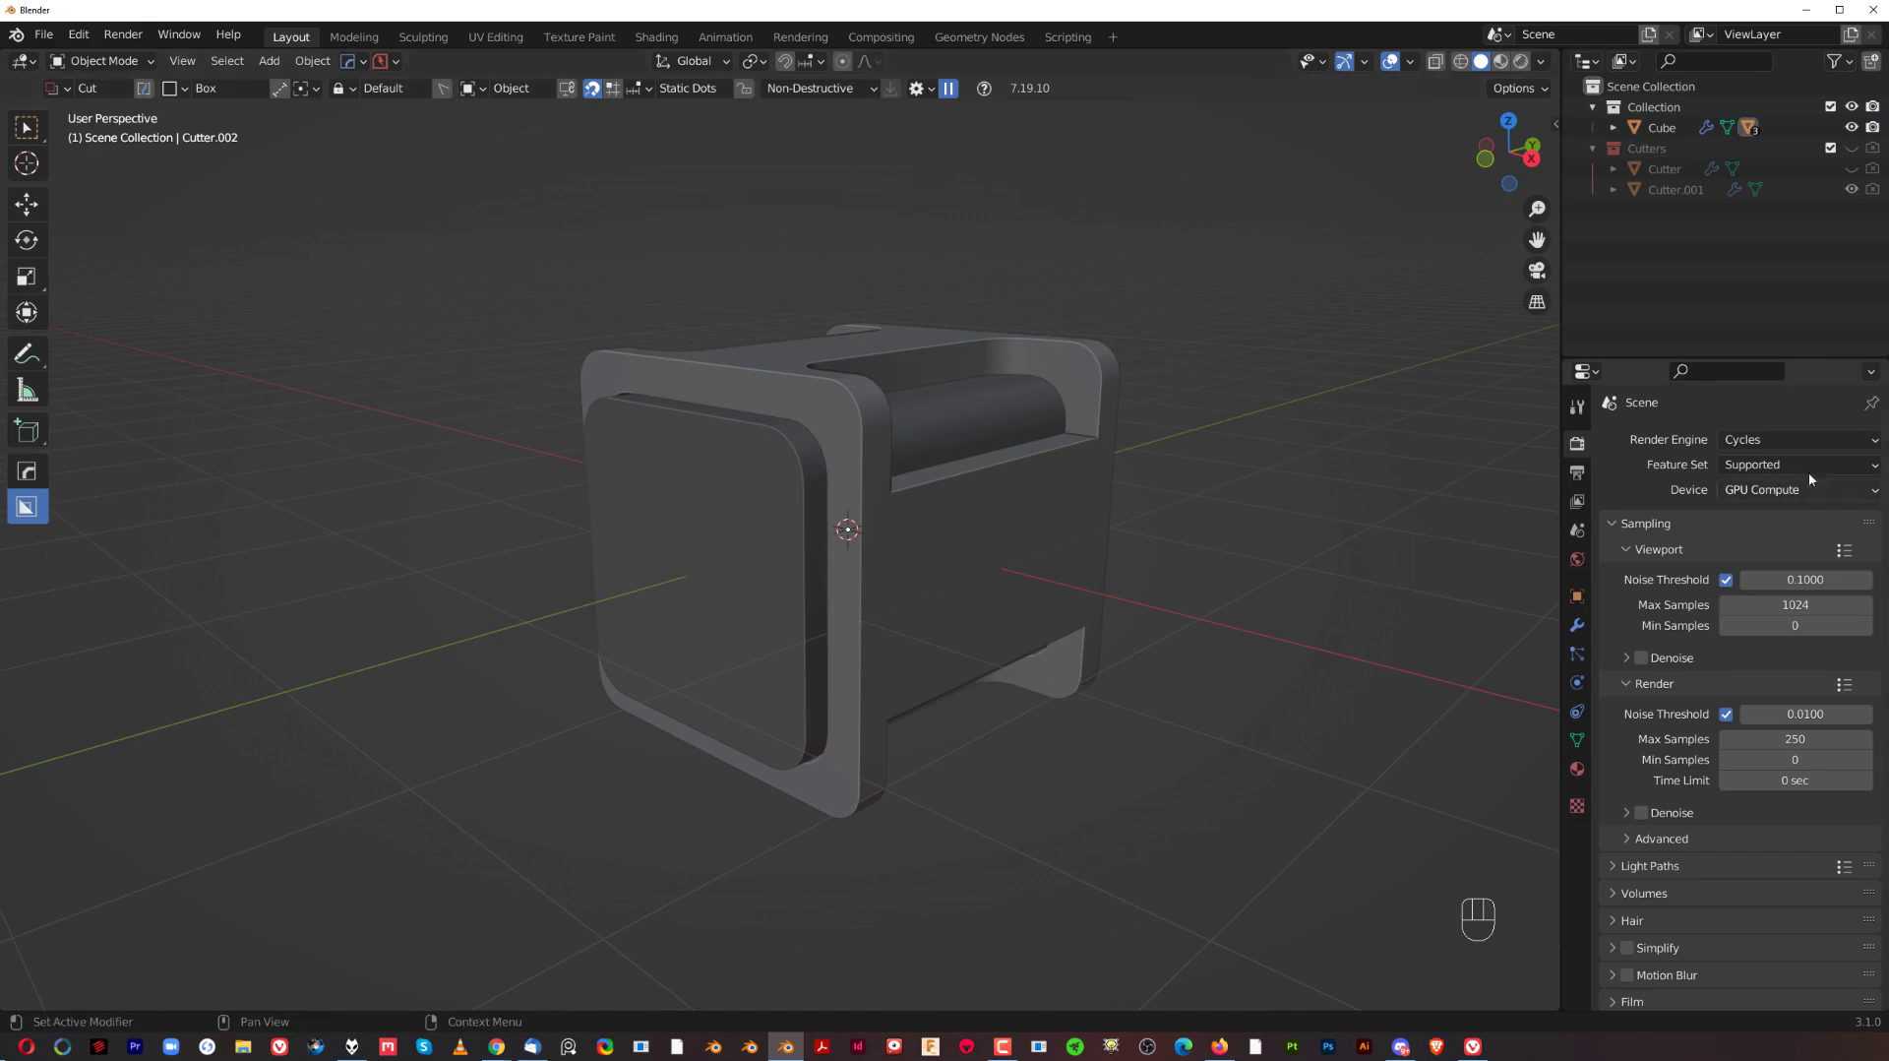
- Set the render engine to Eevee and switch the viewport to Rendered shading
left_click(1800, 439)
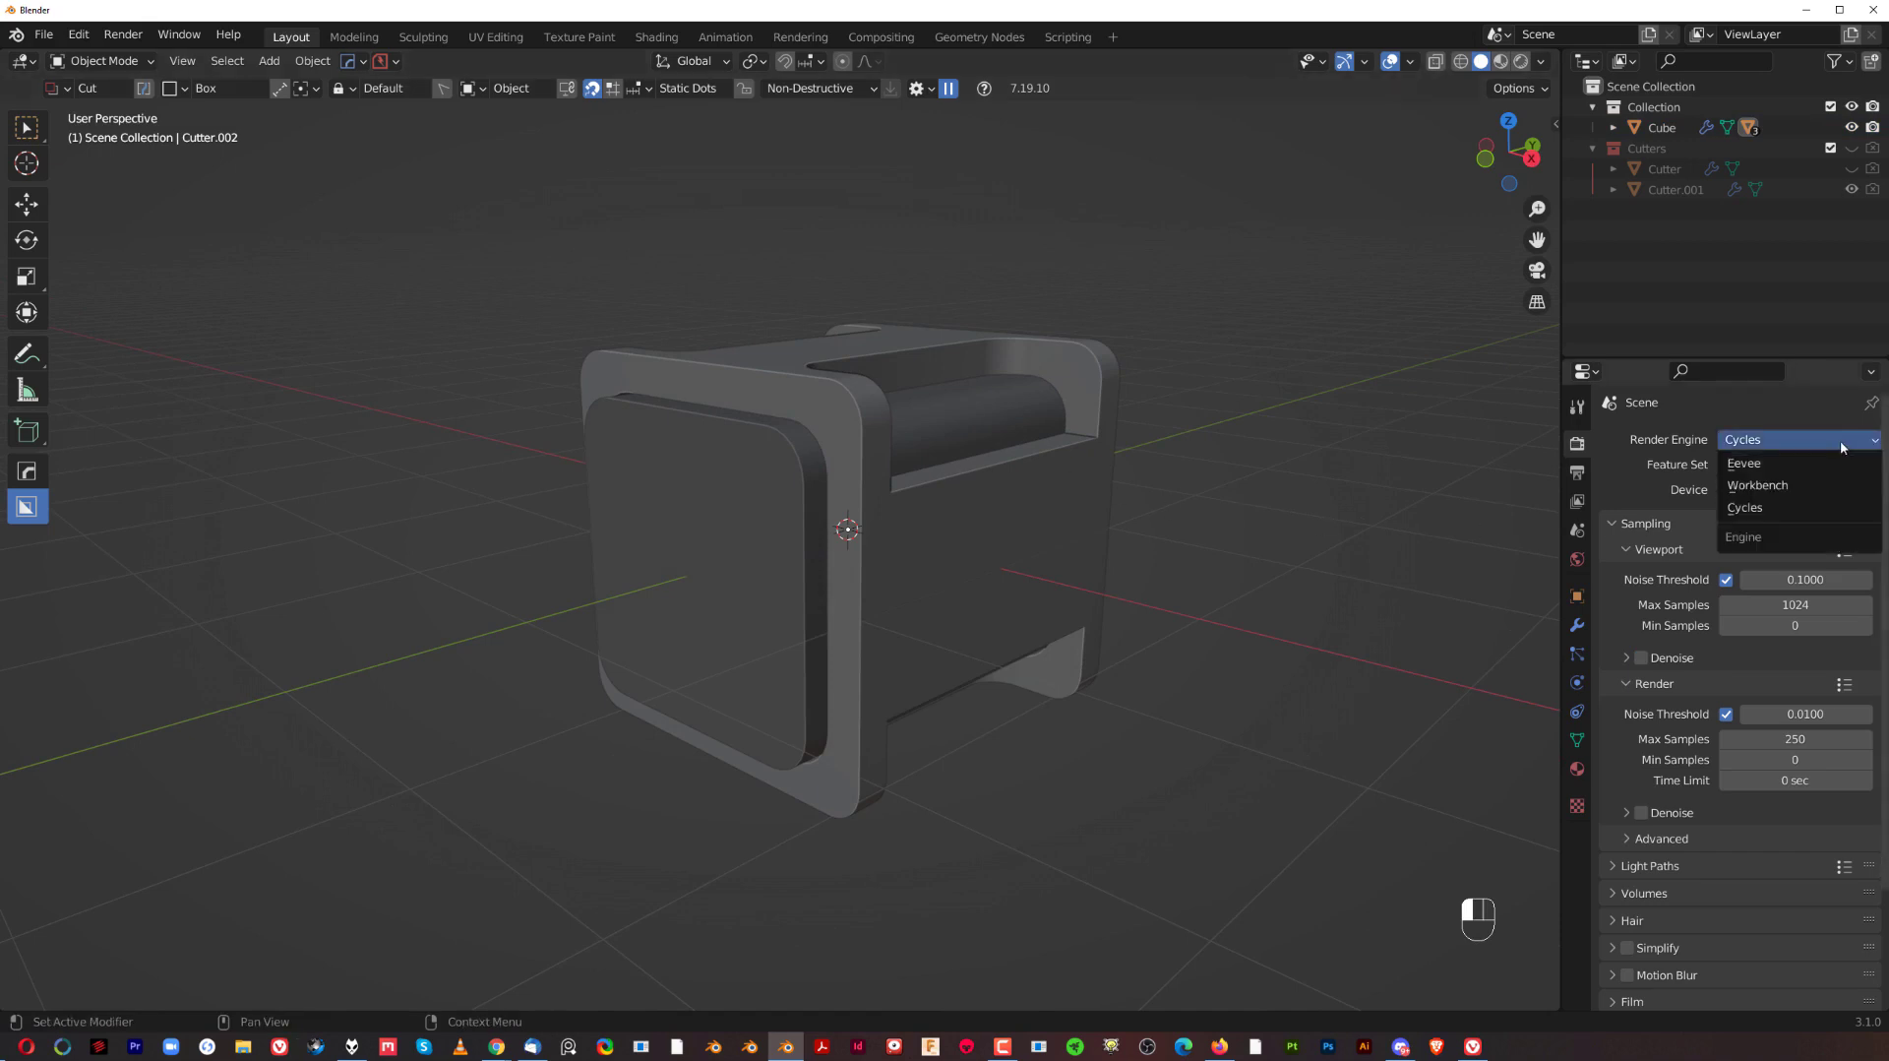
left_click(1796, 464)
middle_click_drag(809, 489, 806, 477)
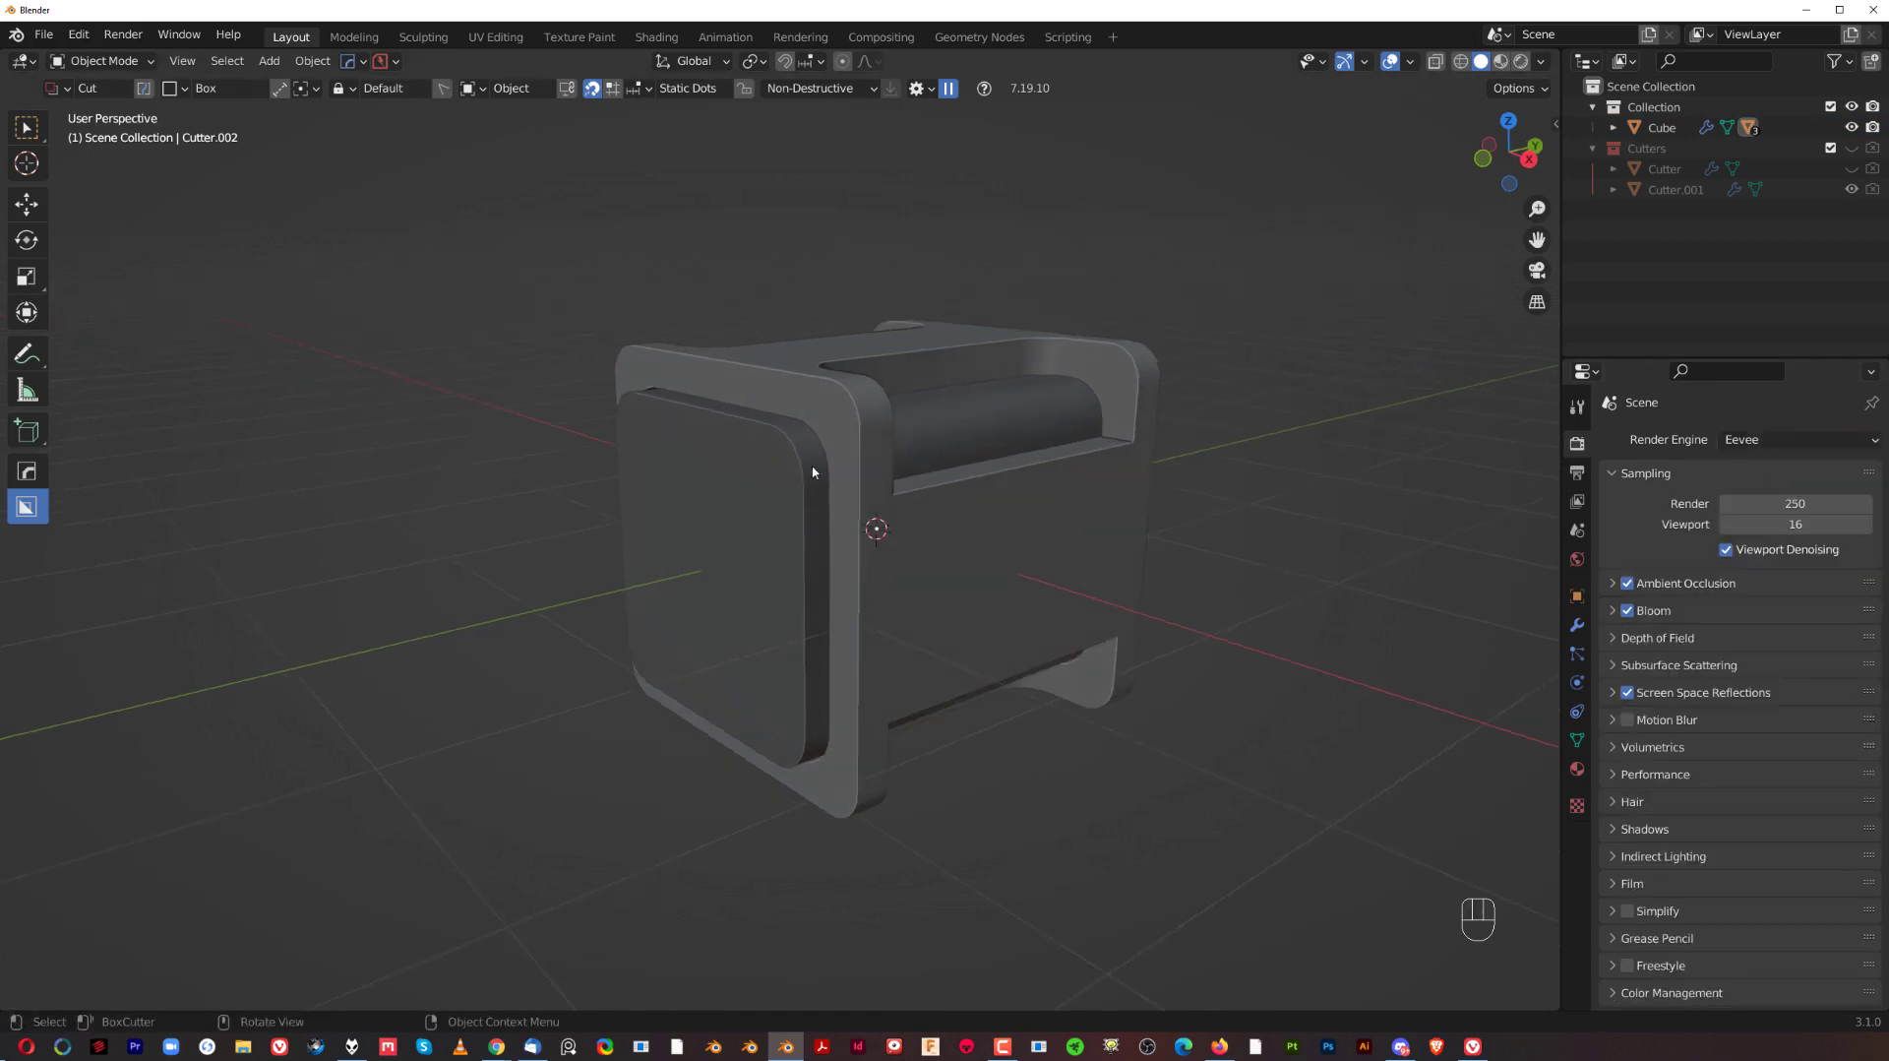
left_click(1506, 62)
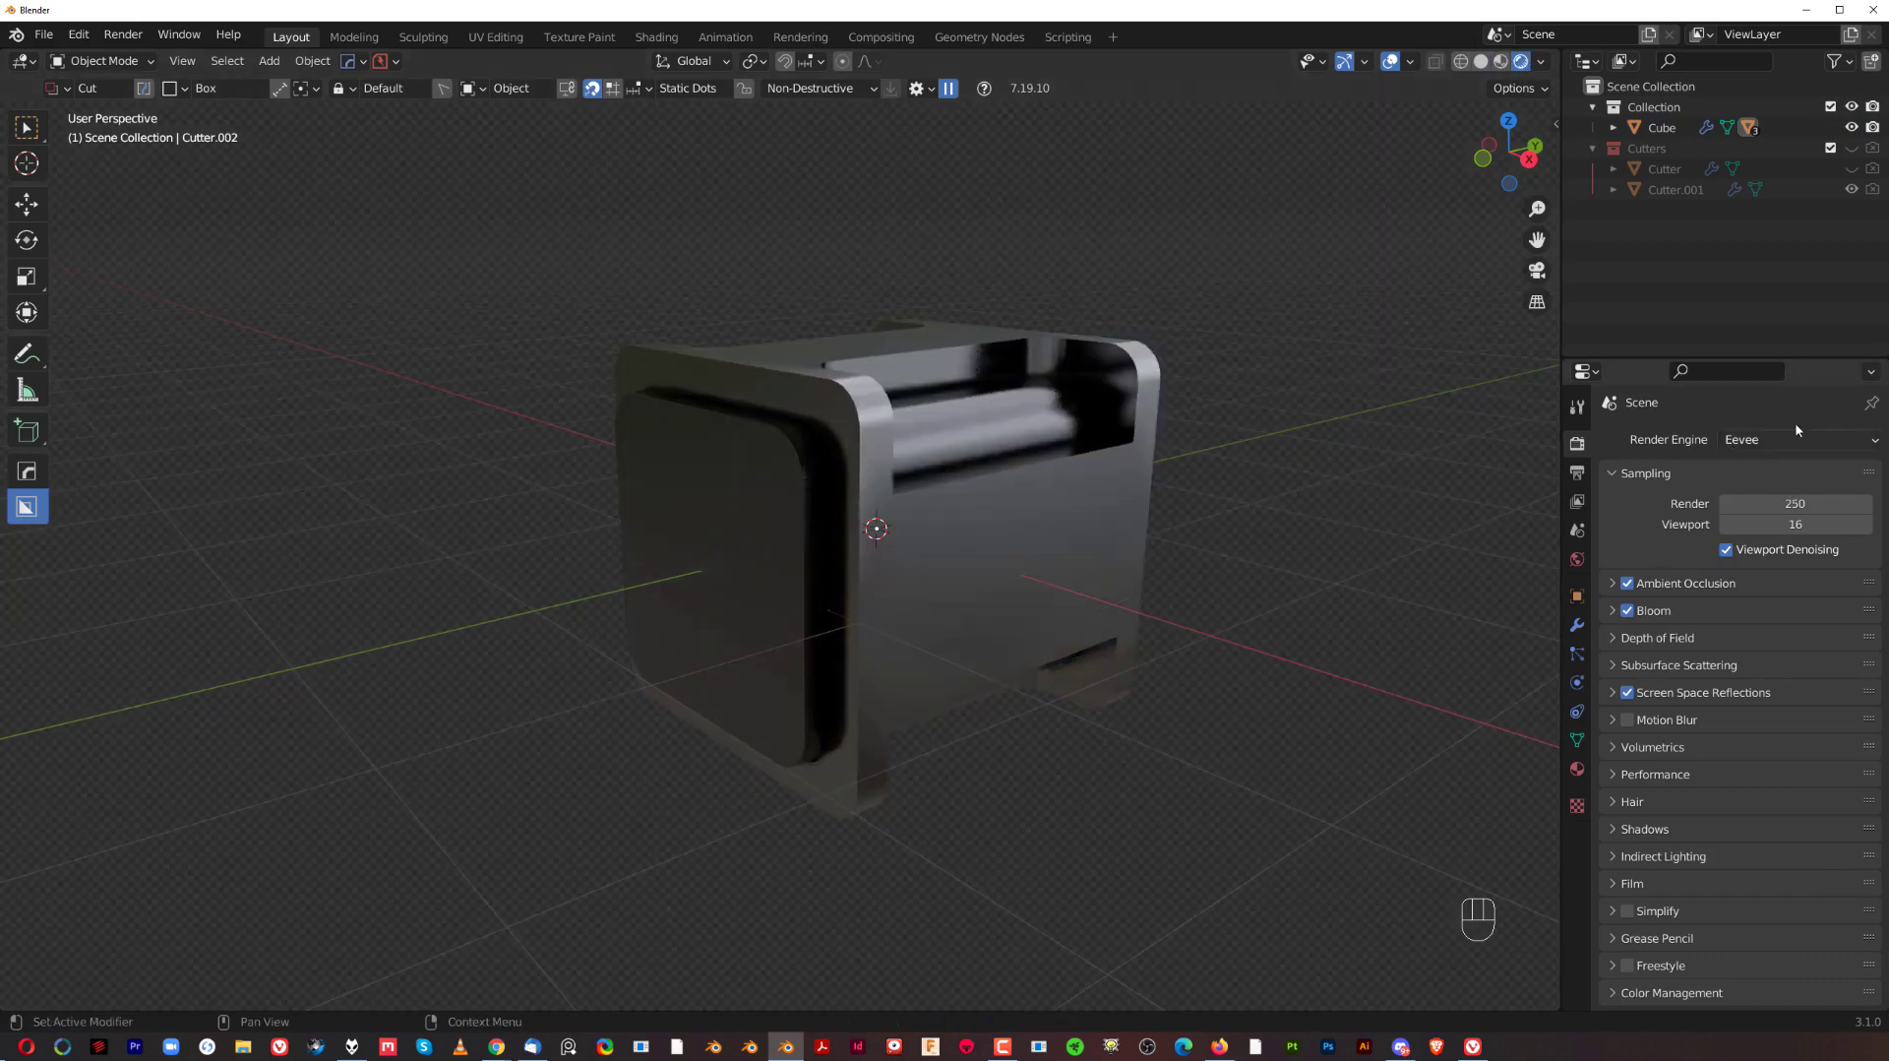
- Switch the render engine from Eevee to Cycles and examine the frame and inner block in the rendered viewport
middle_click_drag(893, 474, 1038, 464)
scroll(988, 459, "up", 1)
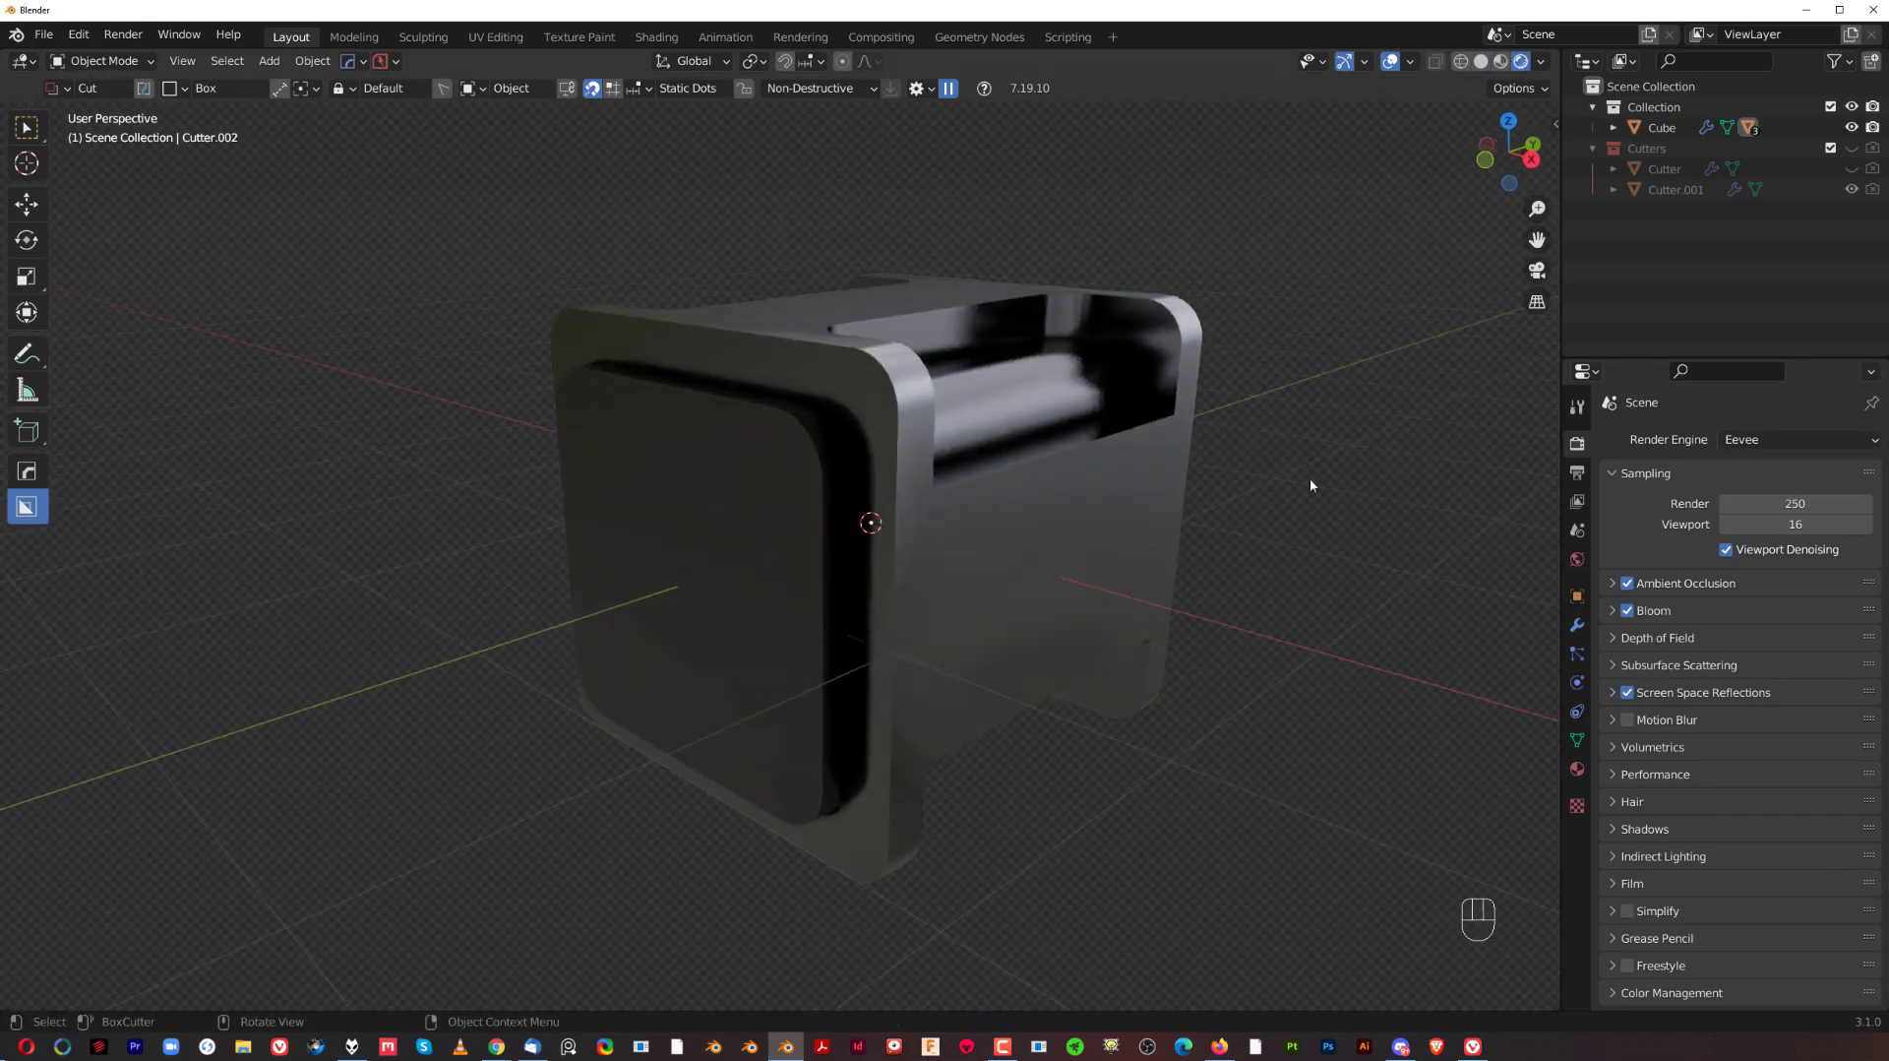
left_click(1776, 441)
left_click(1773, 510)
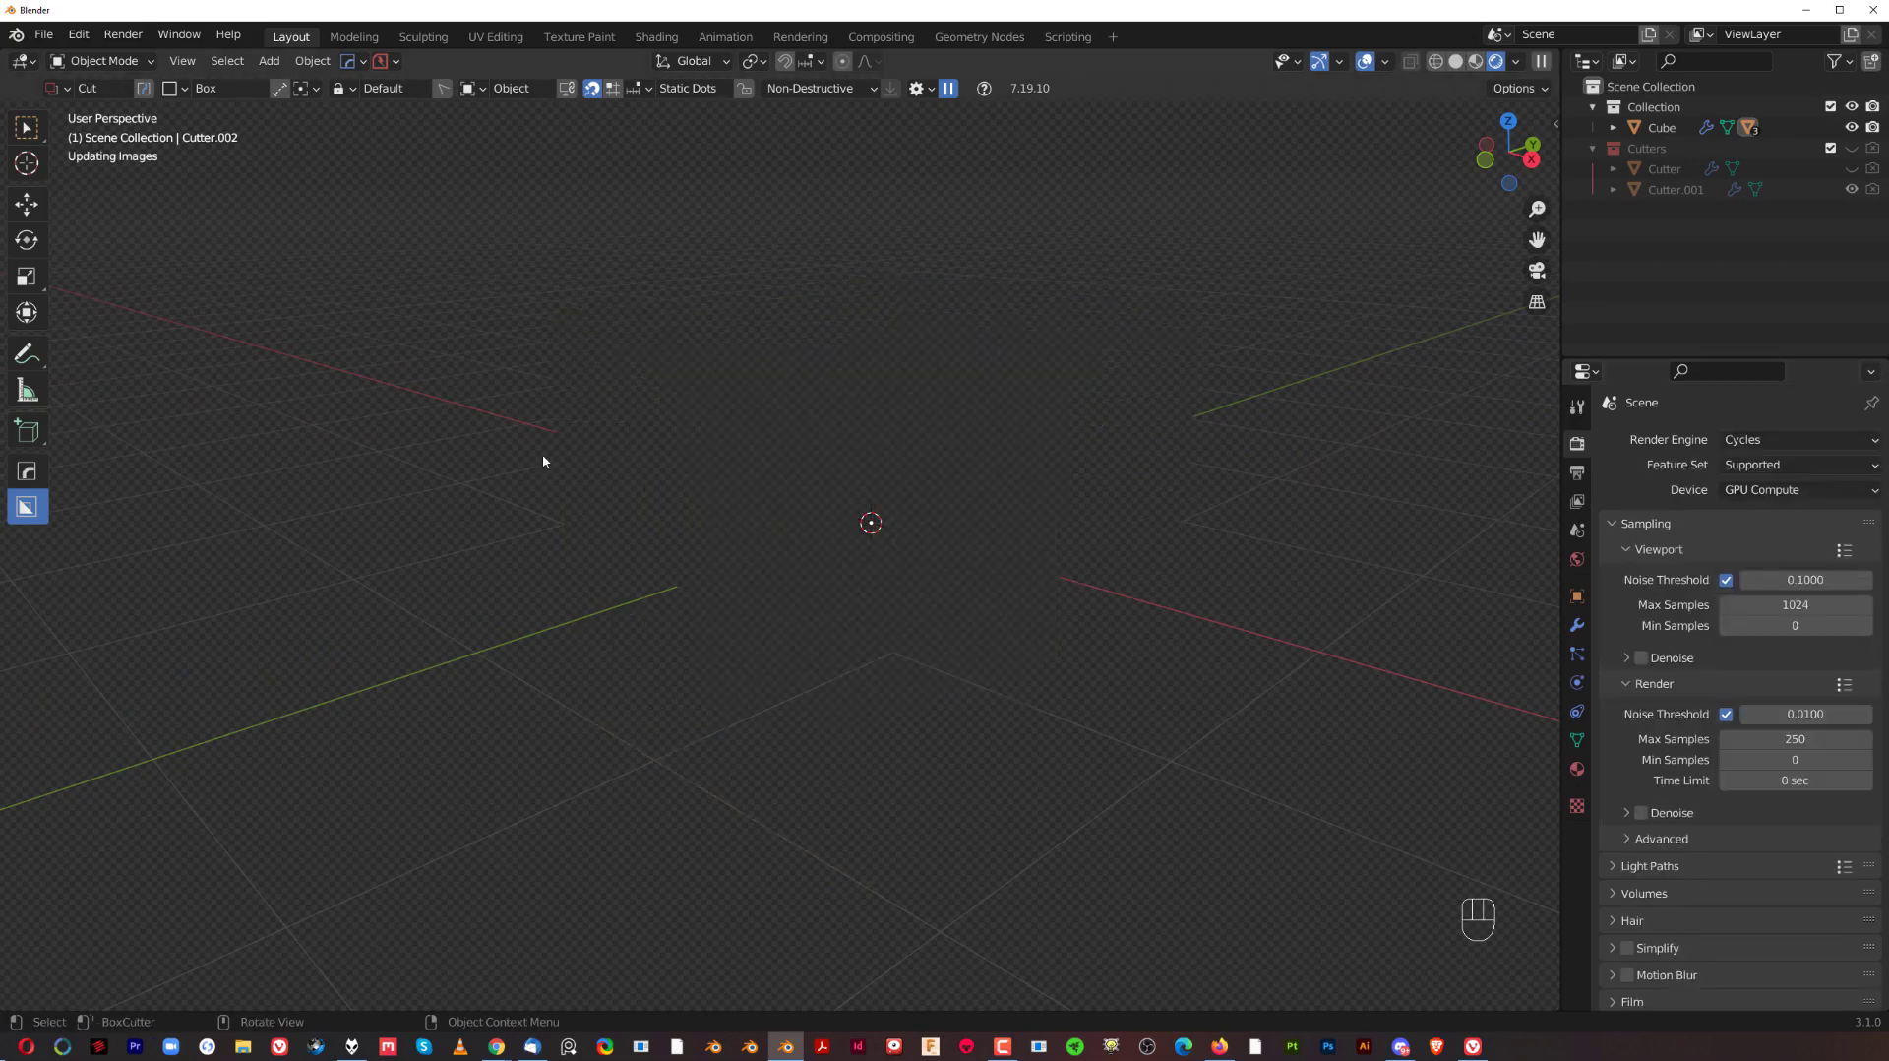
middle_click_drag(962, 525, 901, 480)
middle_click_drag(813, 406, 873, 479, "shift")
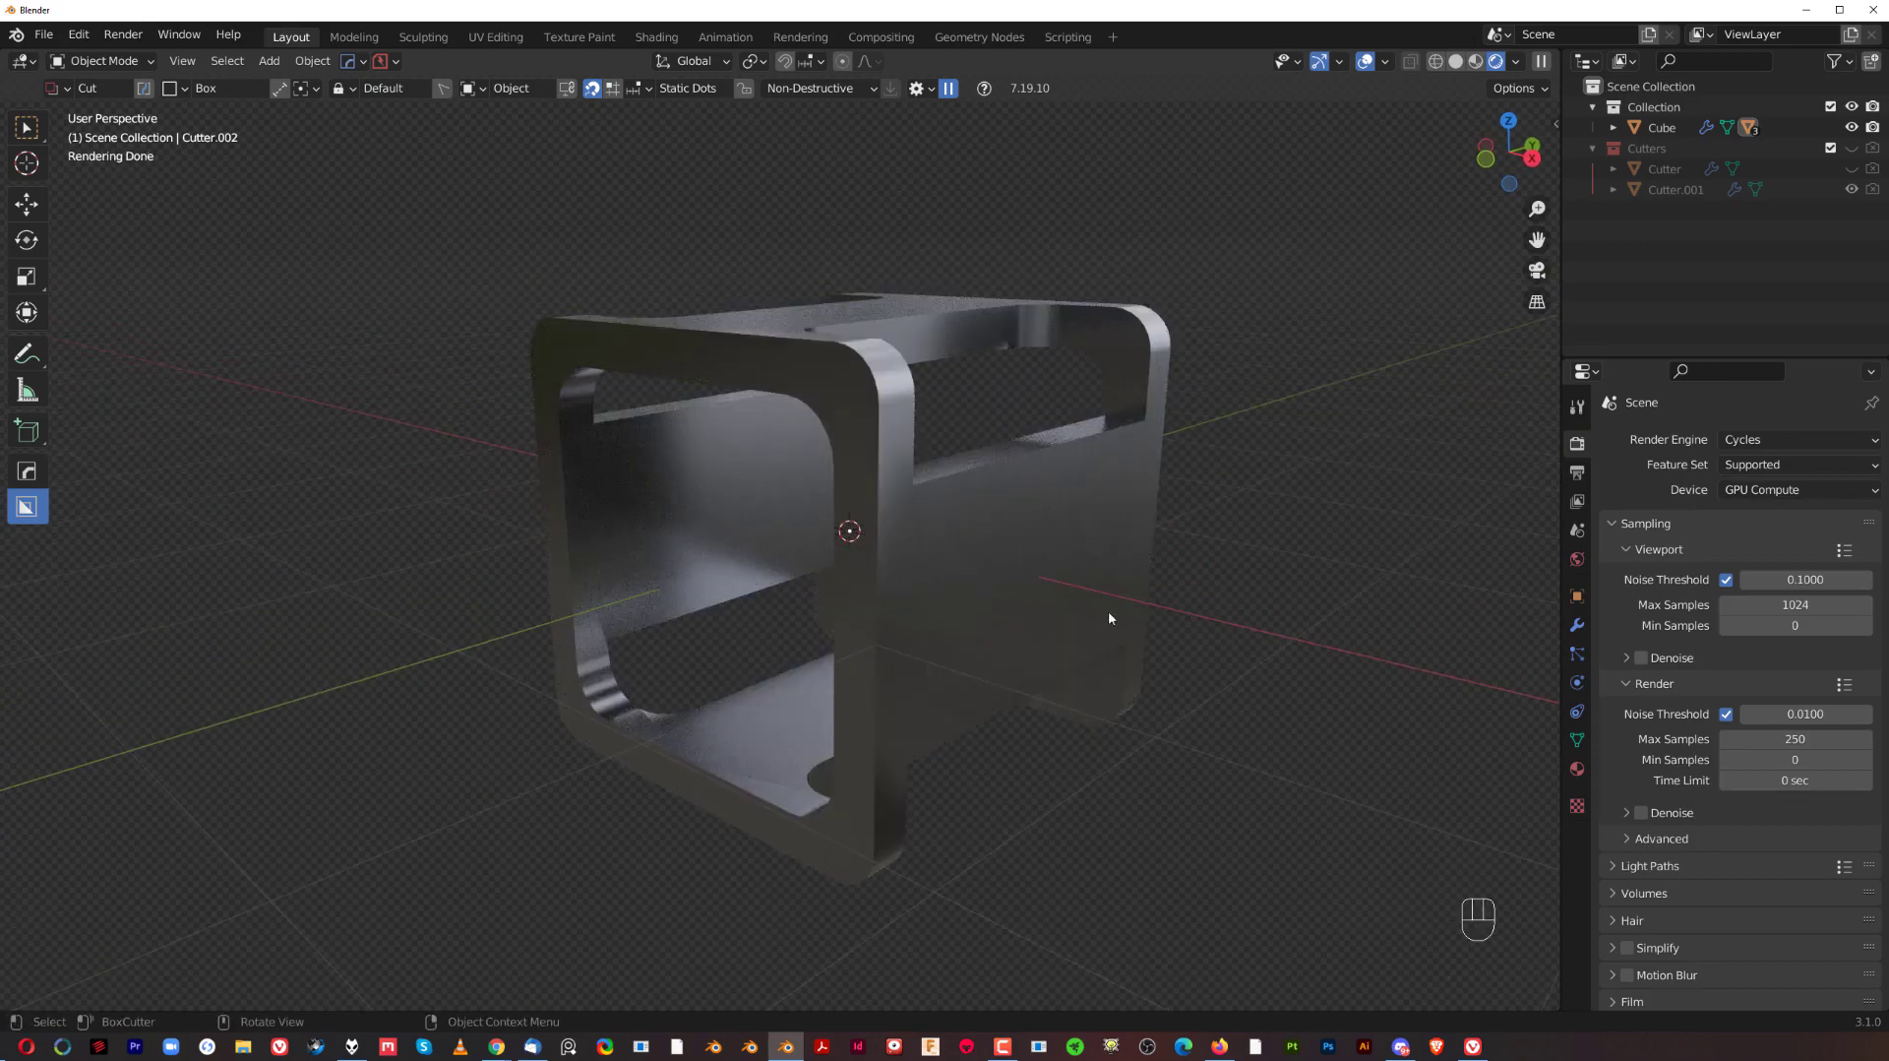
middle_click_drag(1217, 509, 959, 539)
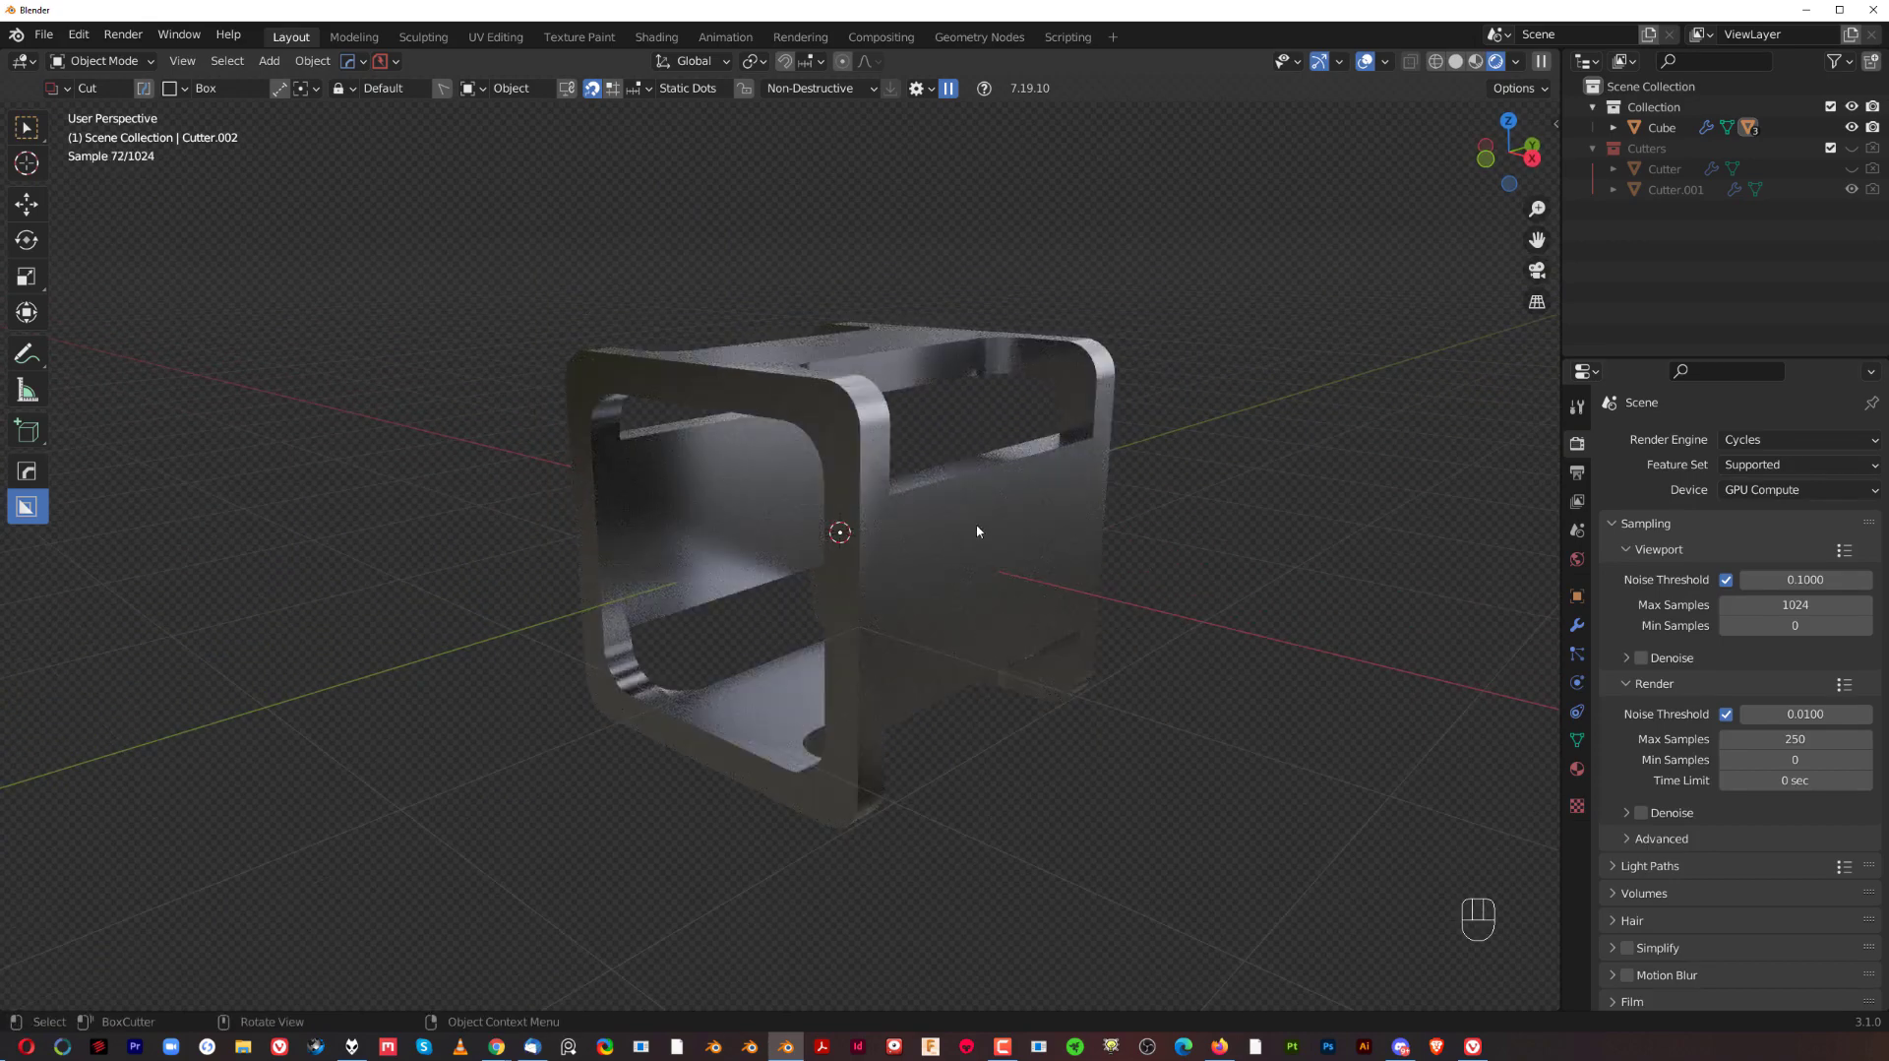
- Show the model in Material Preview and enable all Ray Visibility options, from Camera to Shadow, for the solid inner block
left_click(1475, 63)
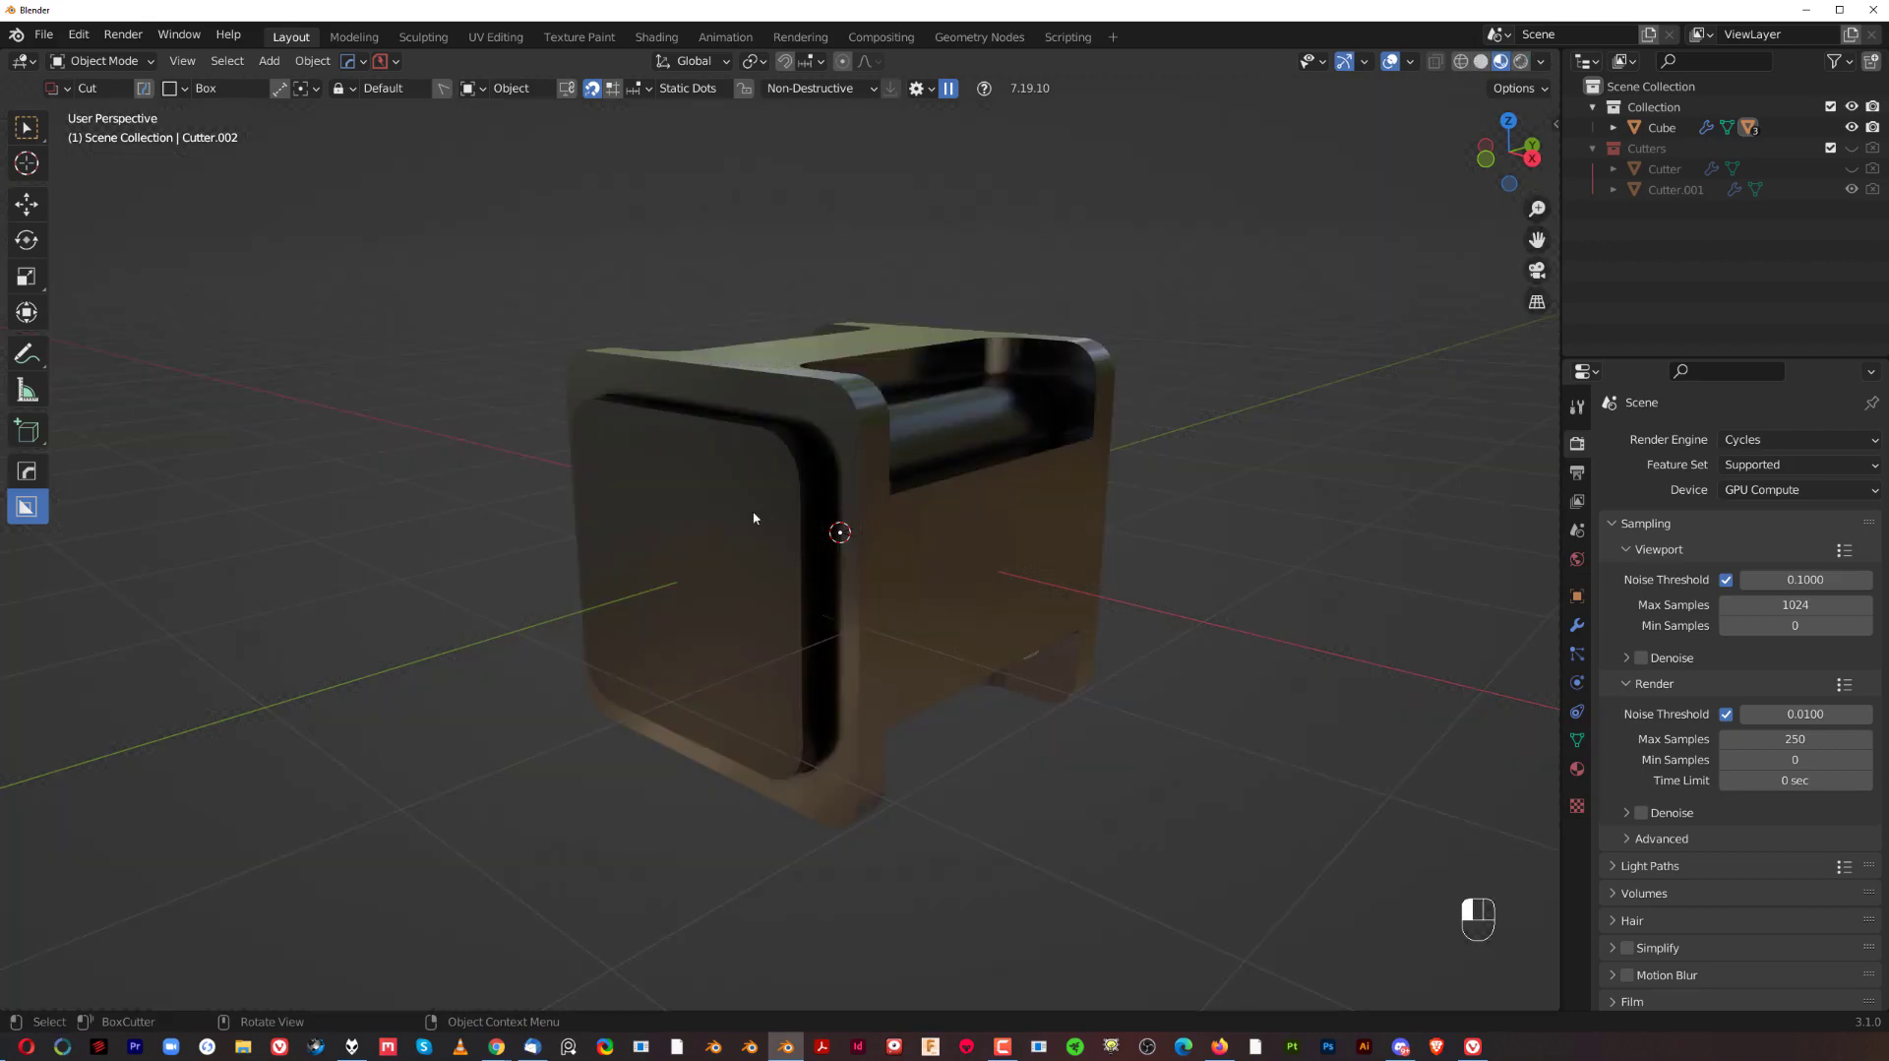
left_click(1577, 597)
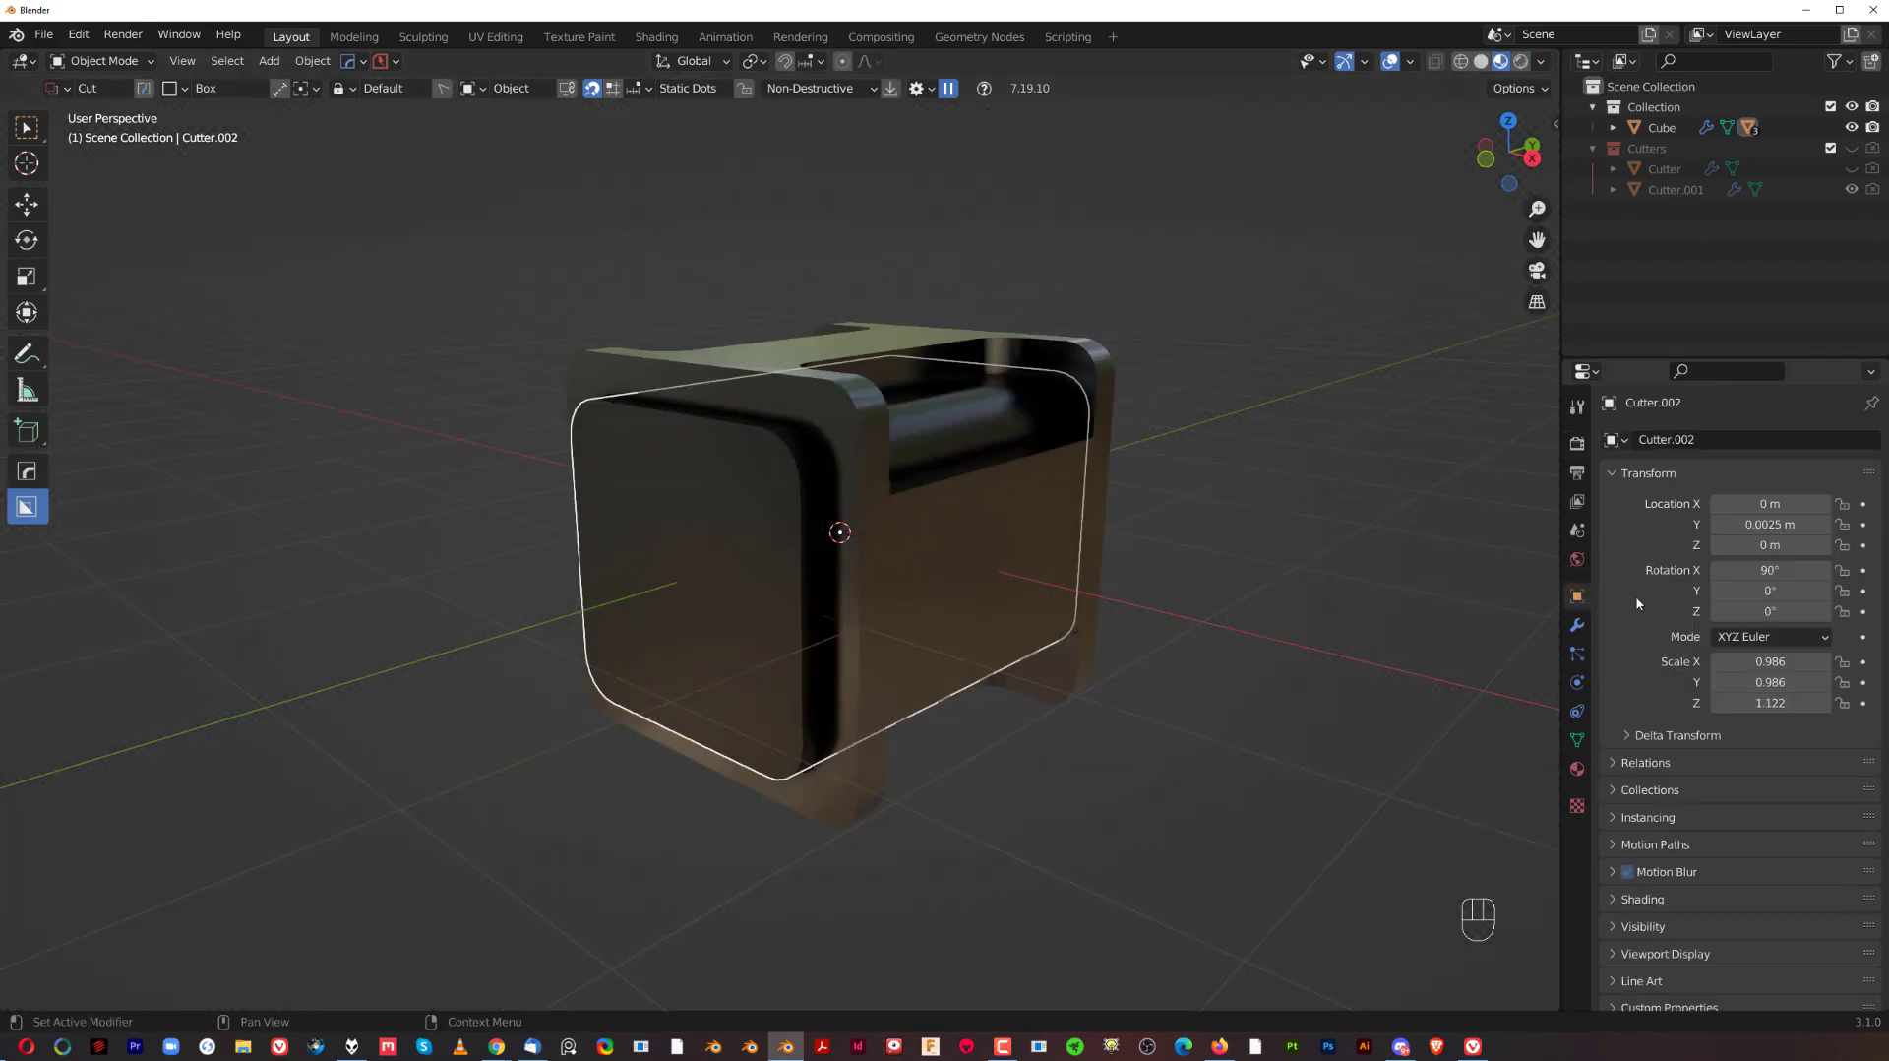
scroll(1709, 653, "down", 1)
left_click(1619, 918)
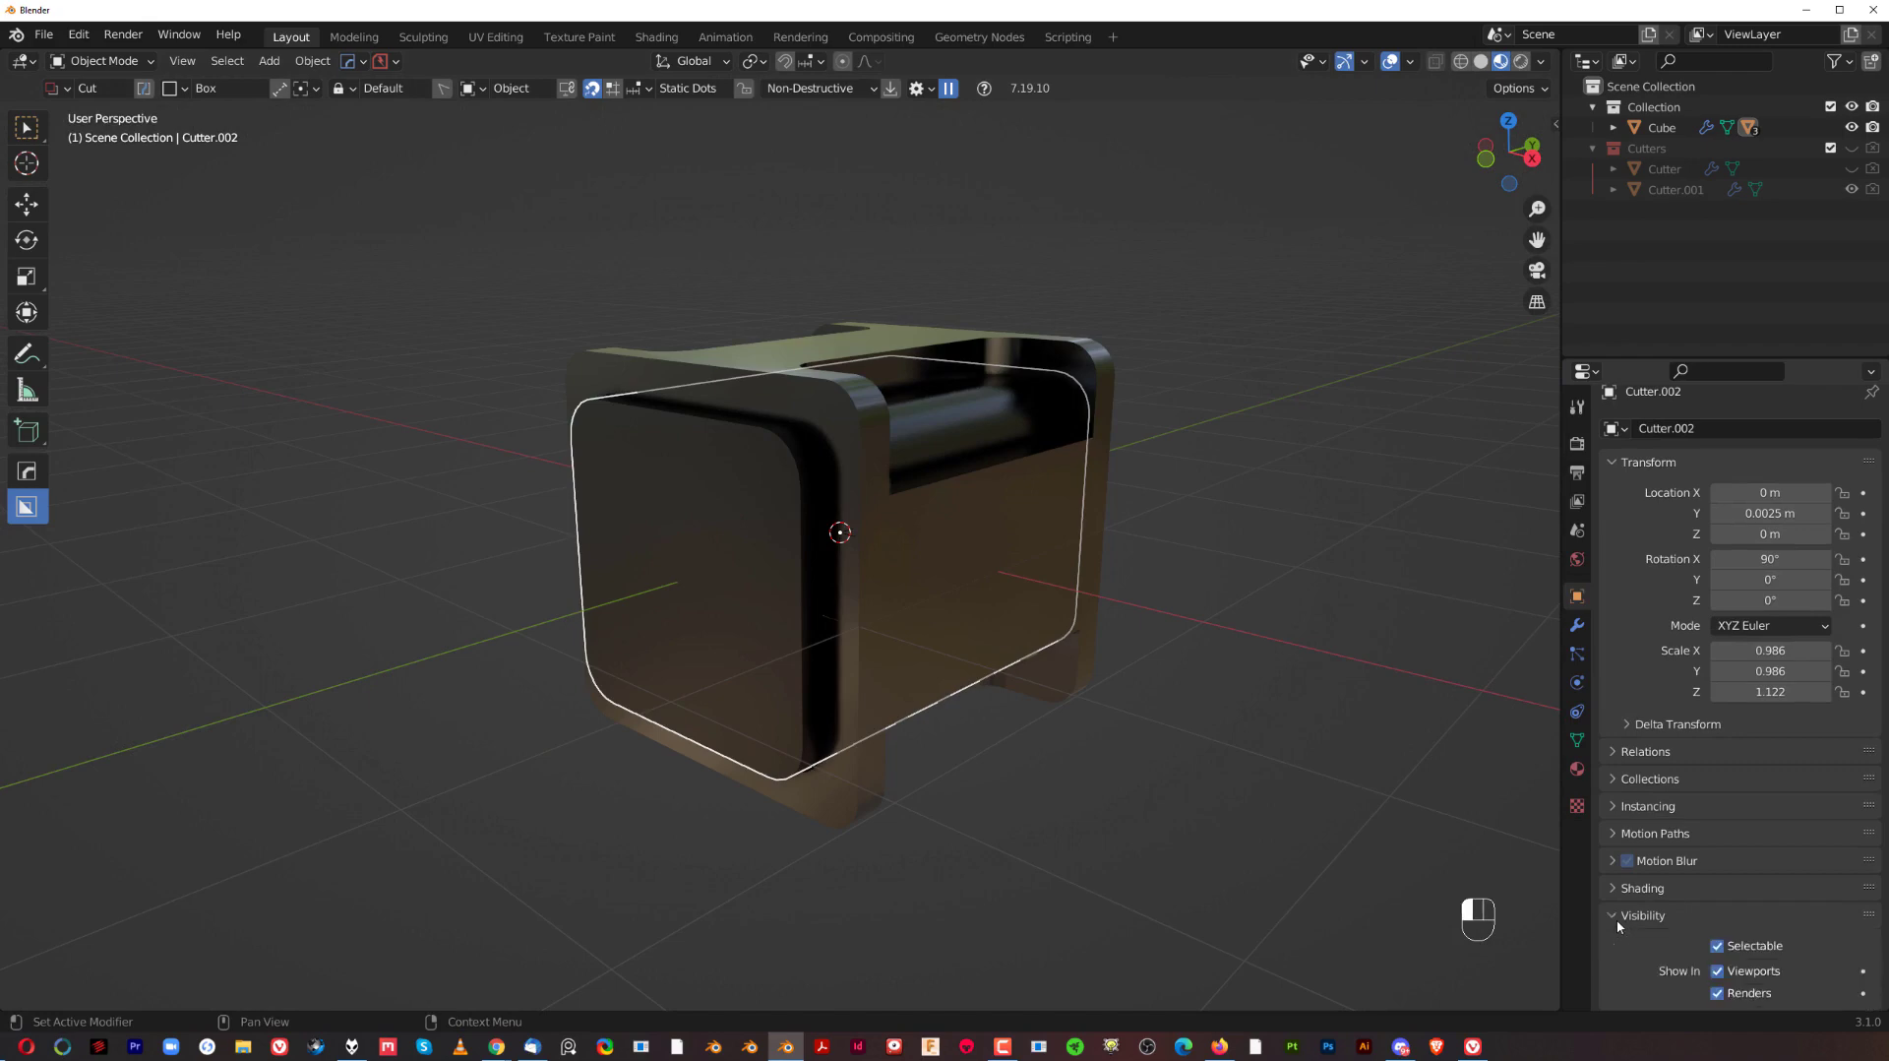
scroll(1691, 723, "down", 8)
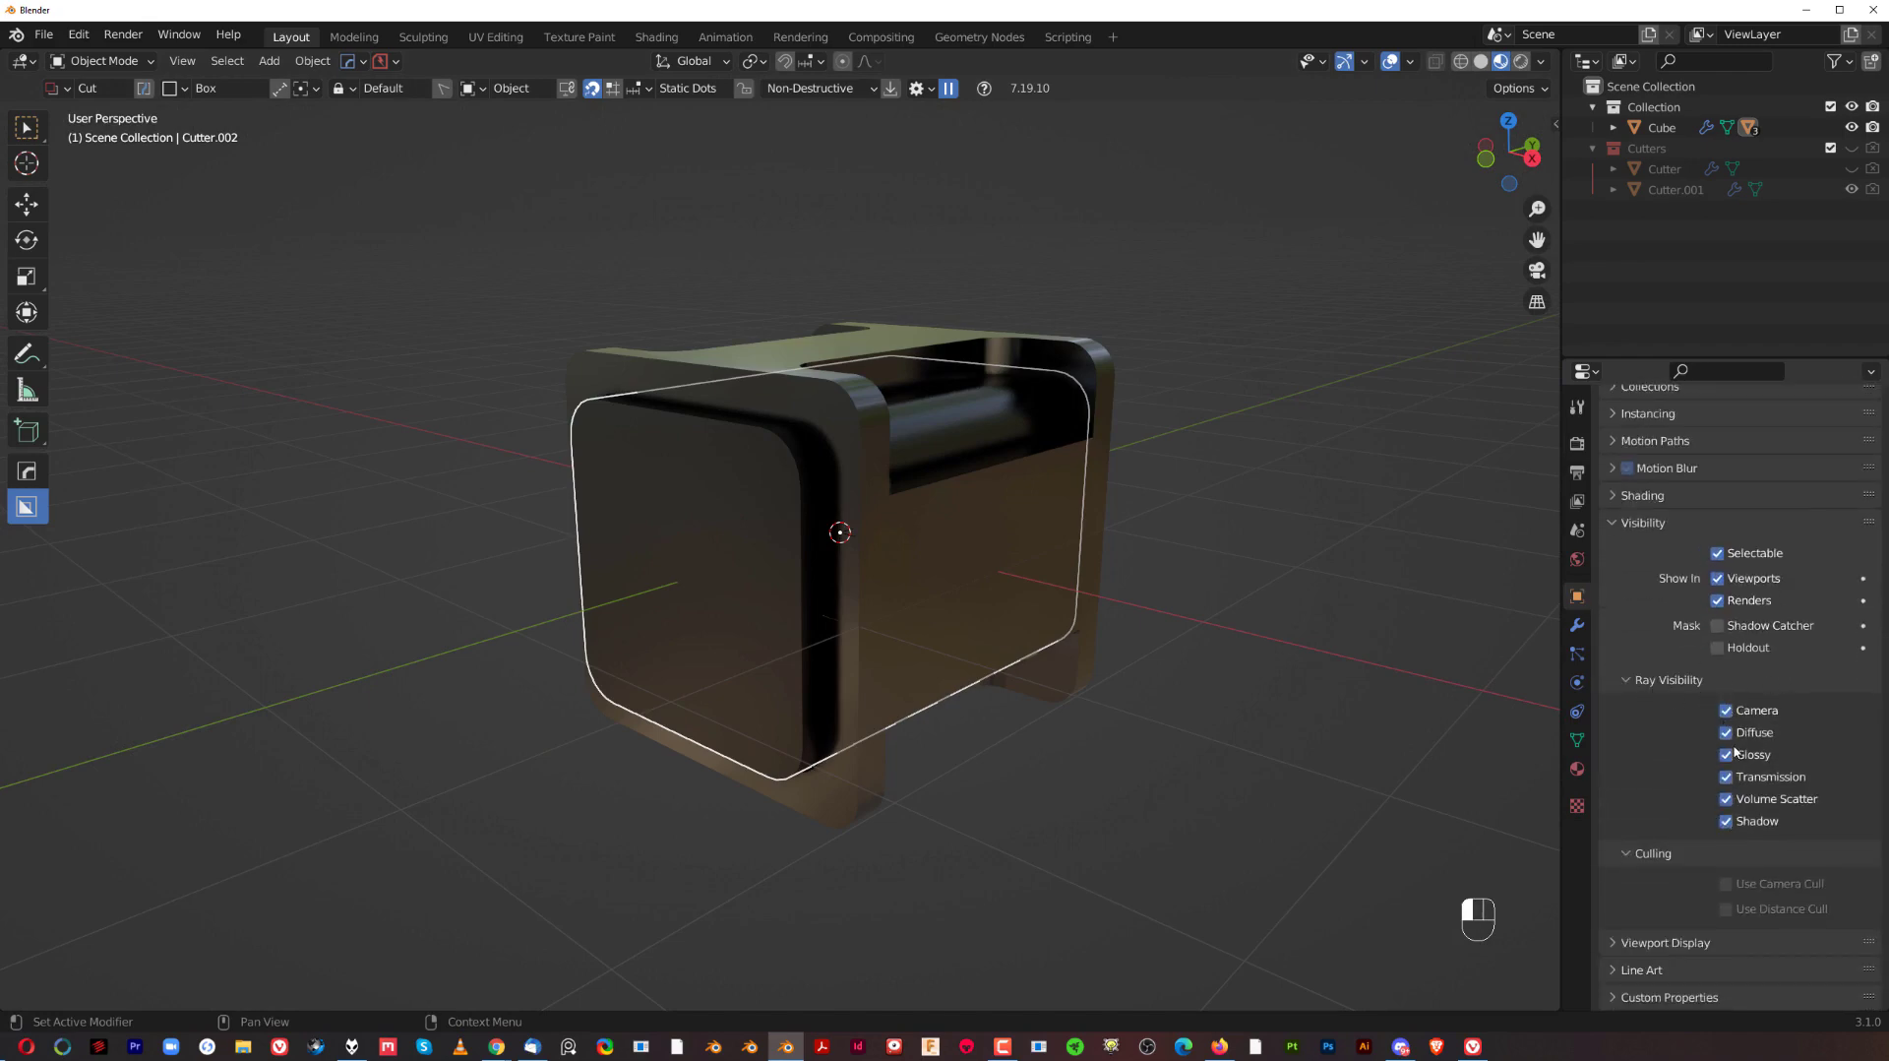
- Compare the frame's ray visibility settings with the inner block's and inspect both objects in Rendered shading
left_click(1019, 596)
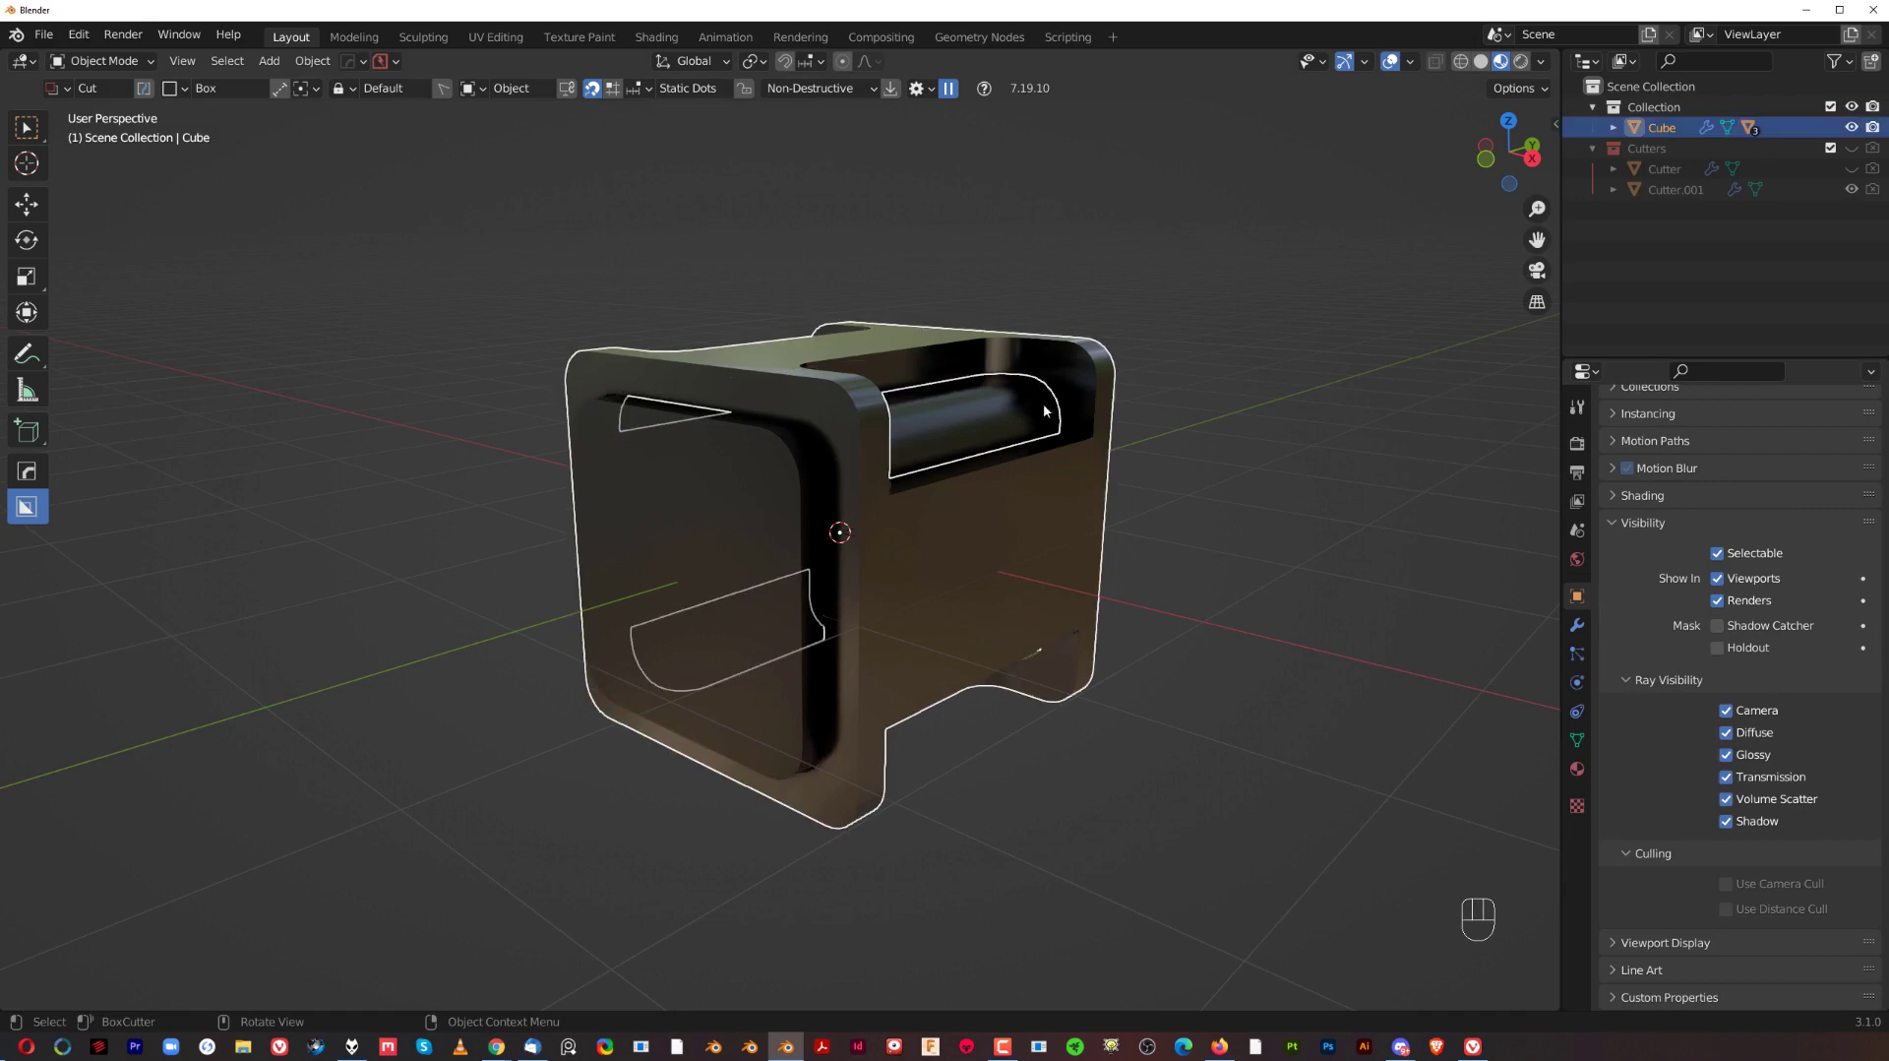
left_click(775, 514)
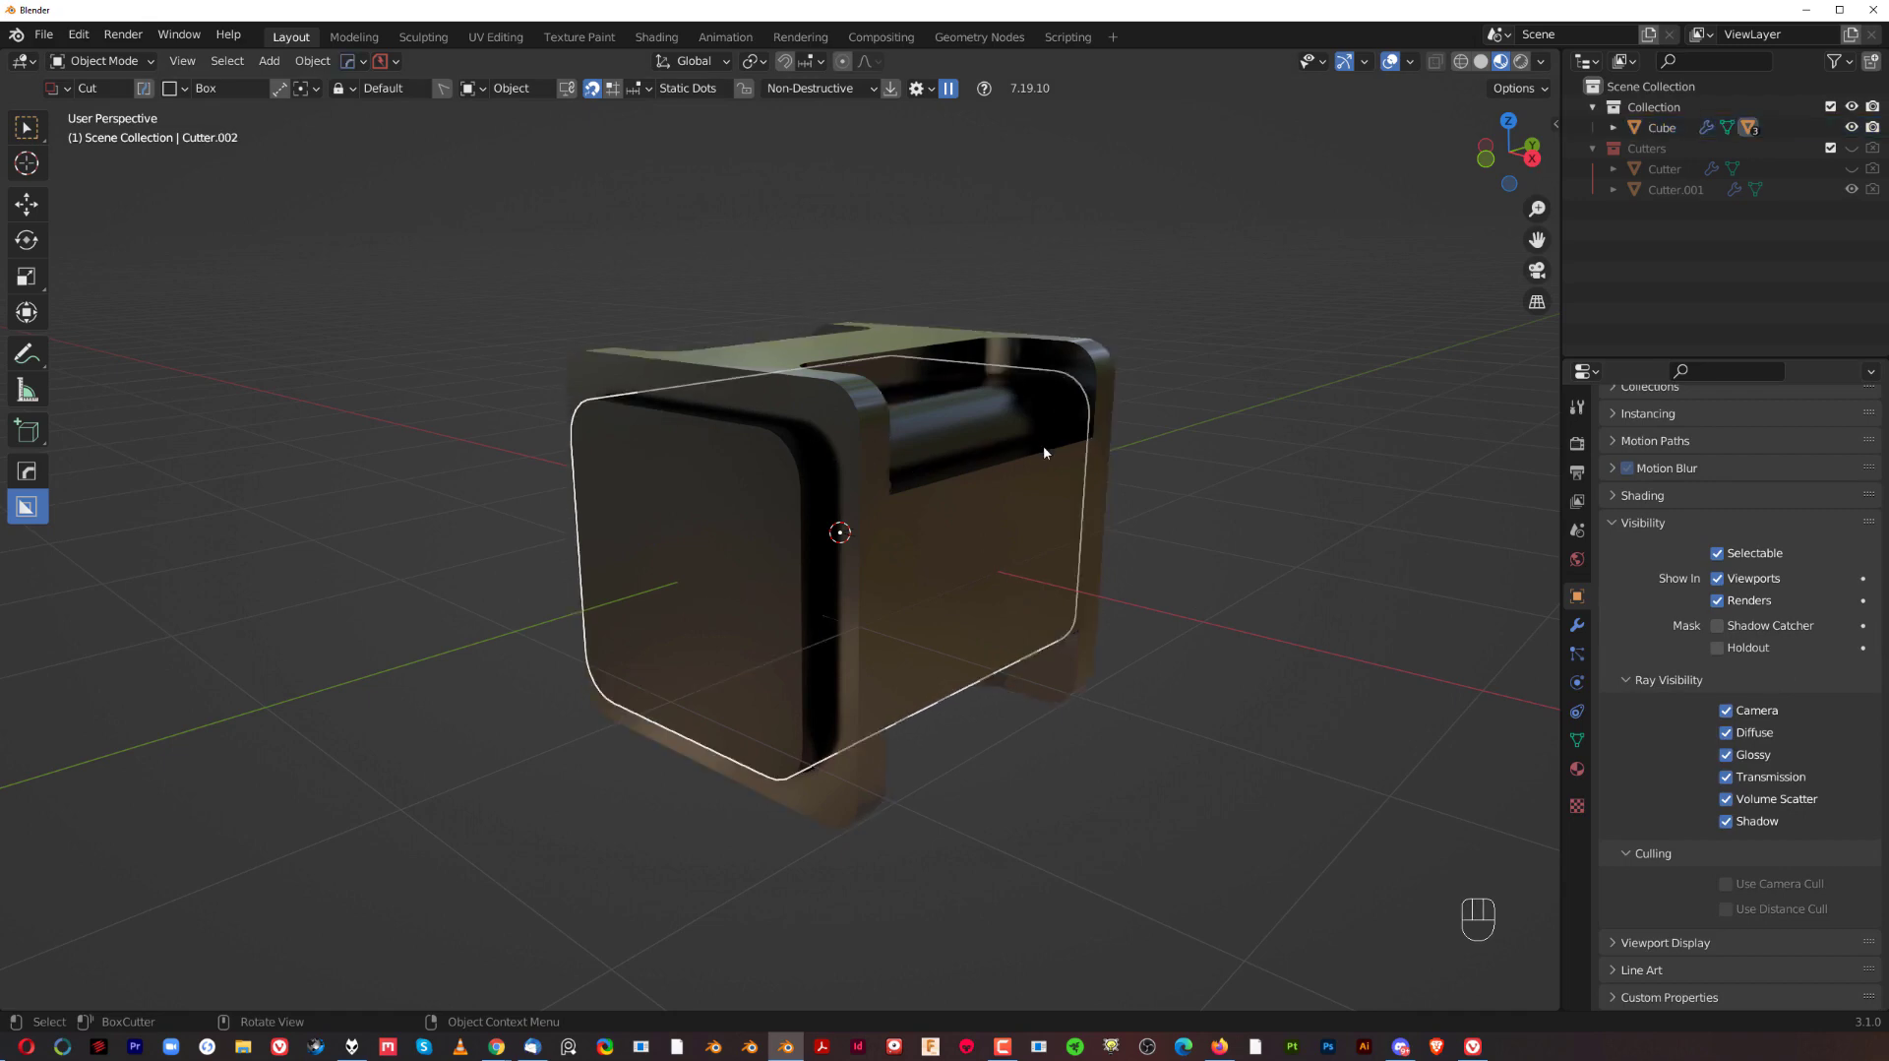
left_click(1525, 61)
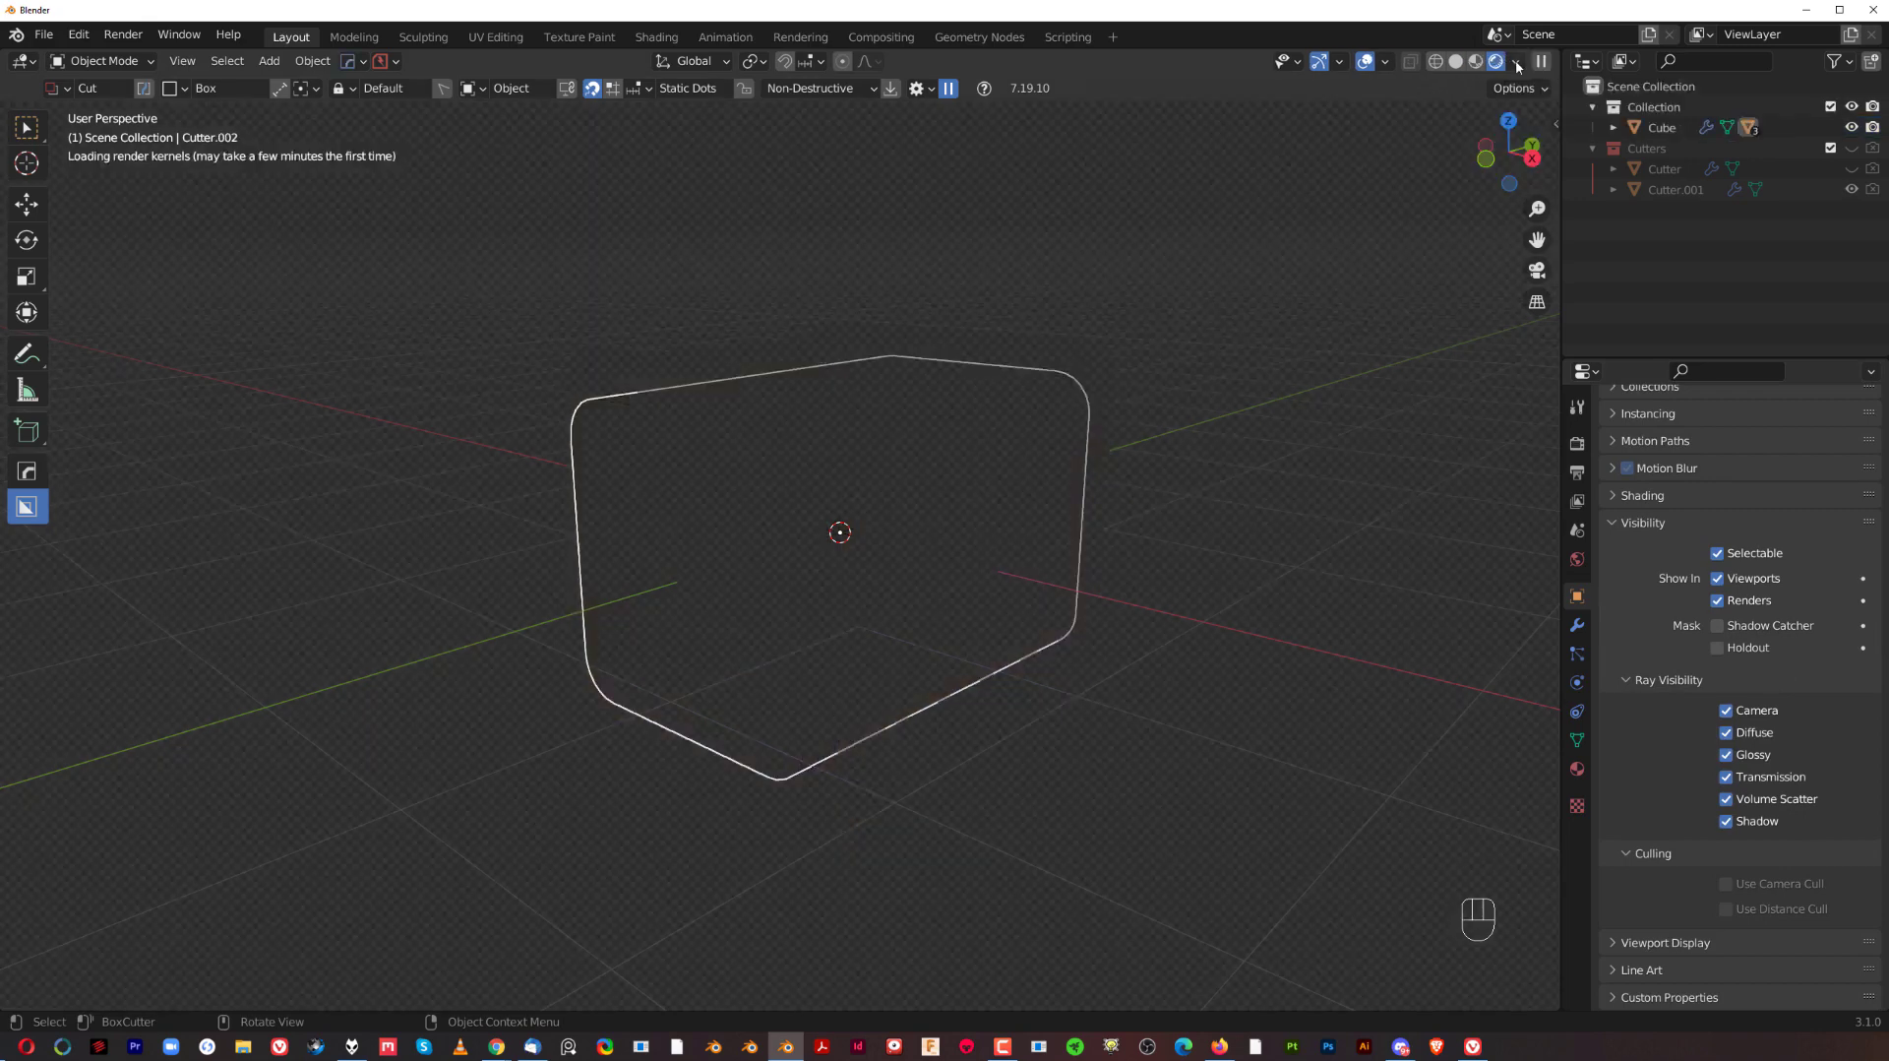
mouse_move(957, 493)
middle_mouse_down()
mouse_move(772, 514)
mouse_move(814, 498)
middle_mouse_up()
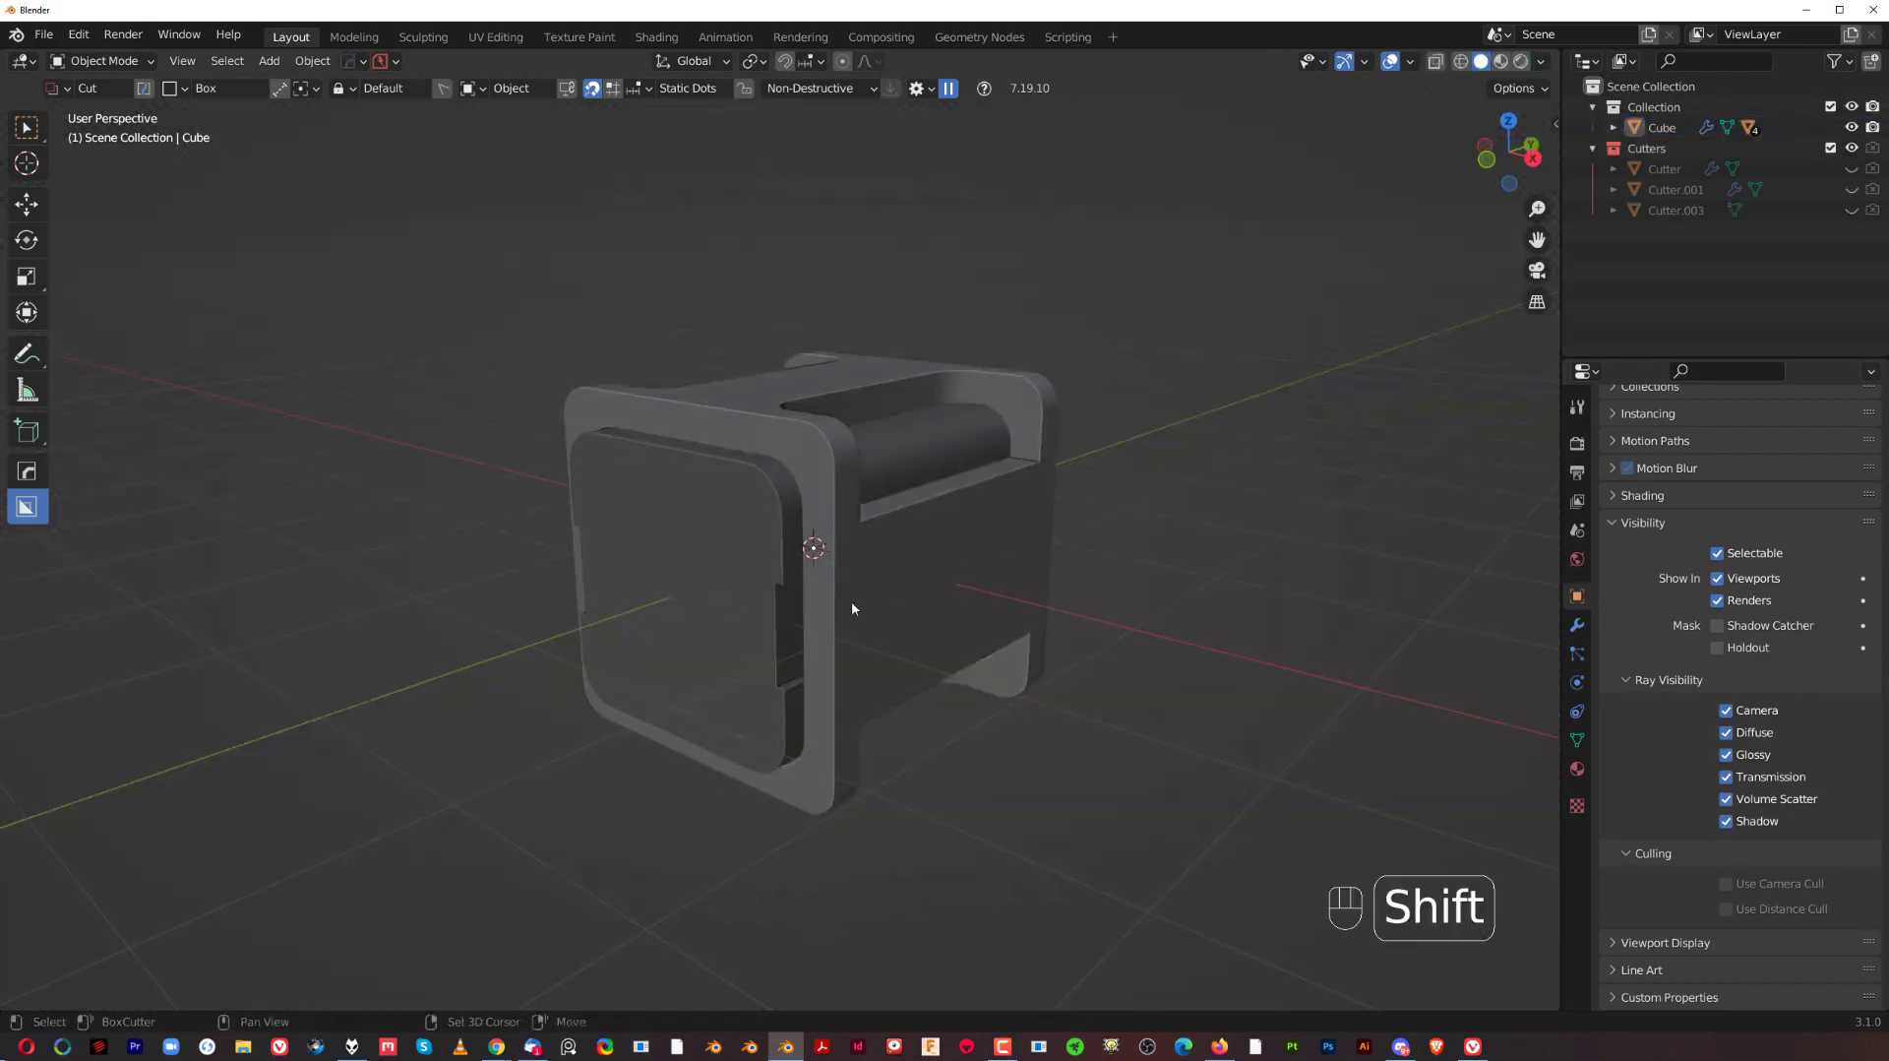
- Try moving the notched inner block out of the frame, and try moving the frame itself
middle_click_drag(852, 609, 855, 615, "shift")
scroll(852, 614, "up", 1)
scroll(837, 610, "down", 1)
left_click(742, 590)
key("g")
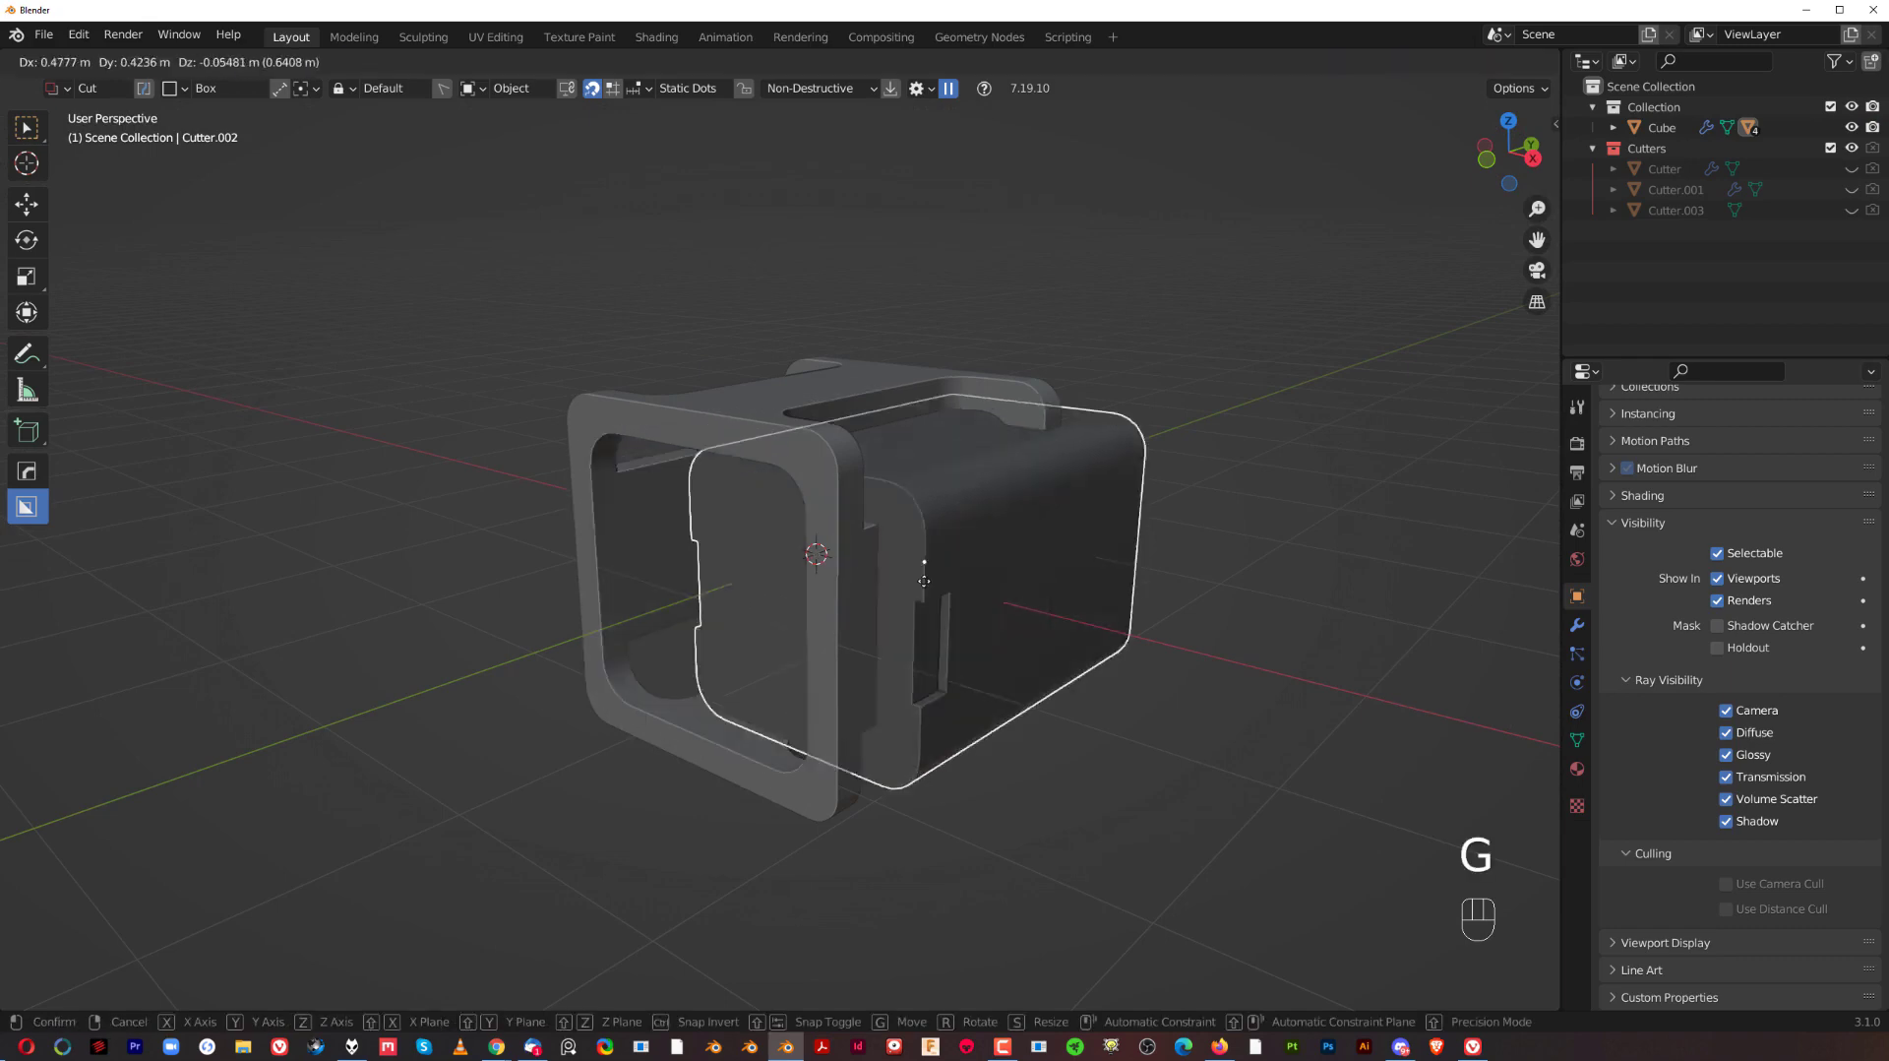
left_click(1016, 440)
left_click(1002, 583)
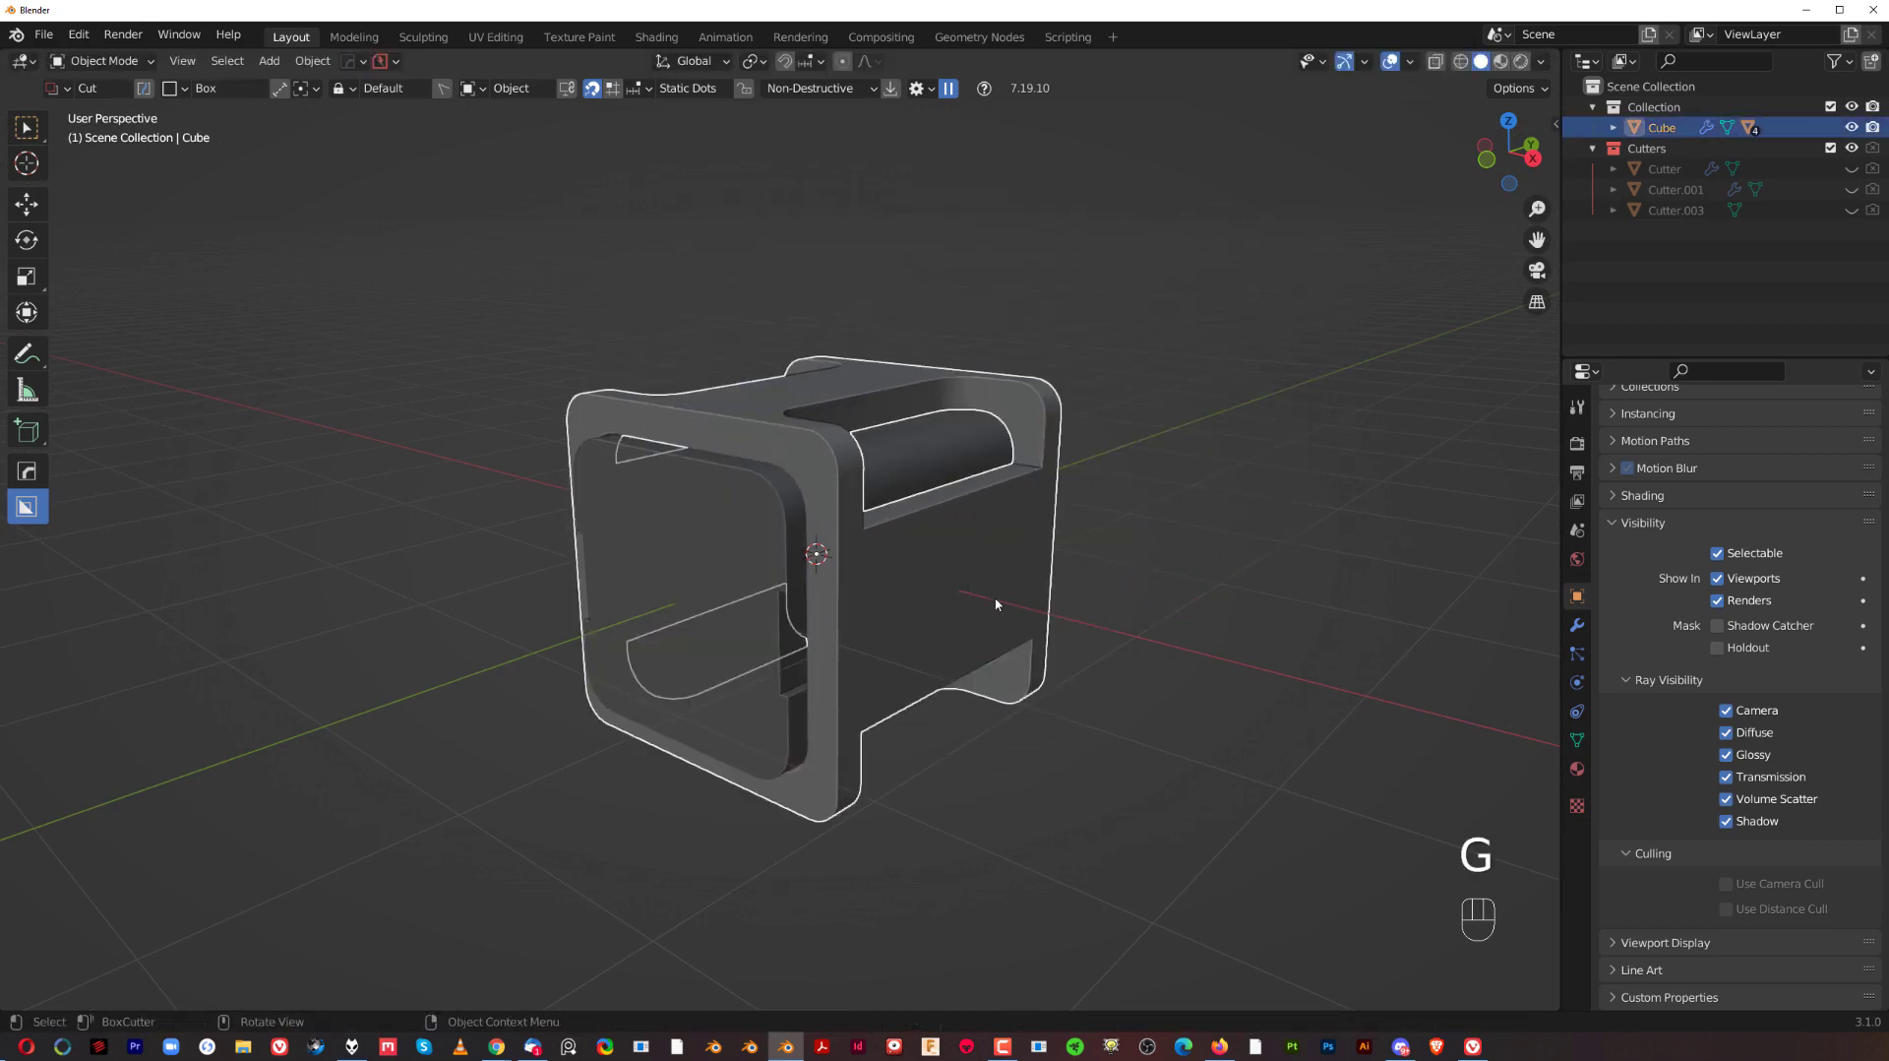
key("g")
right_click(1361, 313)
- Try moving the inner block far away from the frame once more
middle_click_drag(846, 551, 705, 537, "shift")
left_click(683, 530)
key("g")
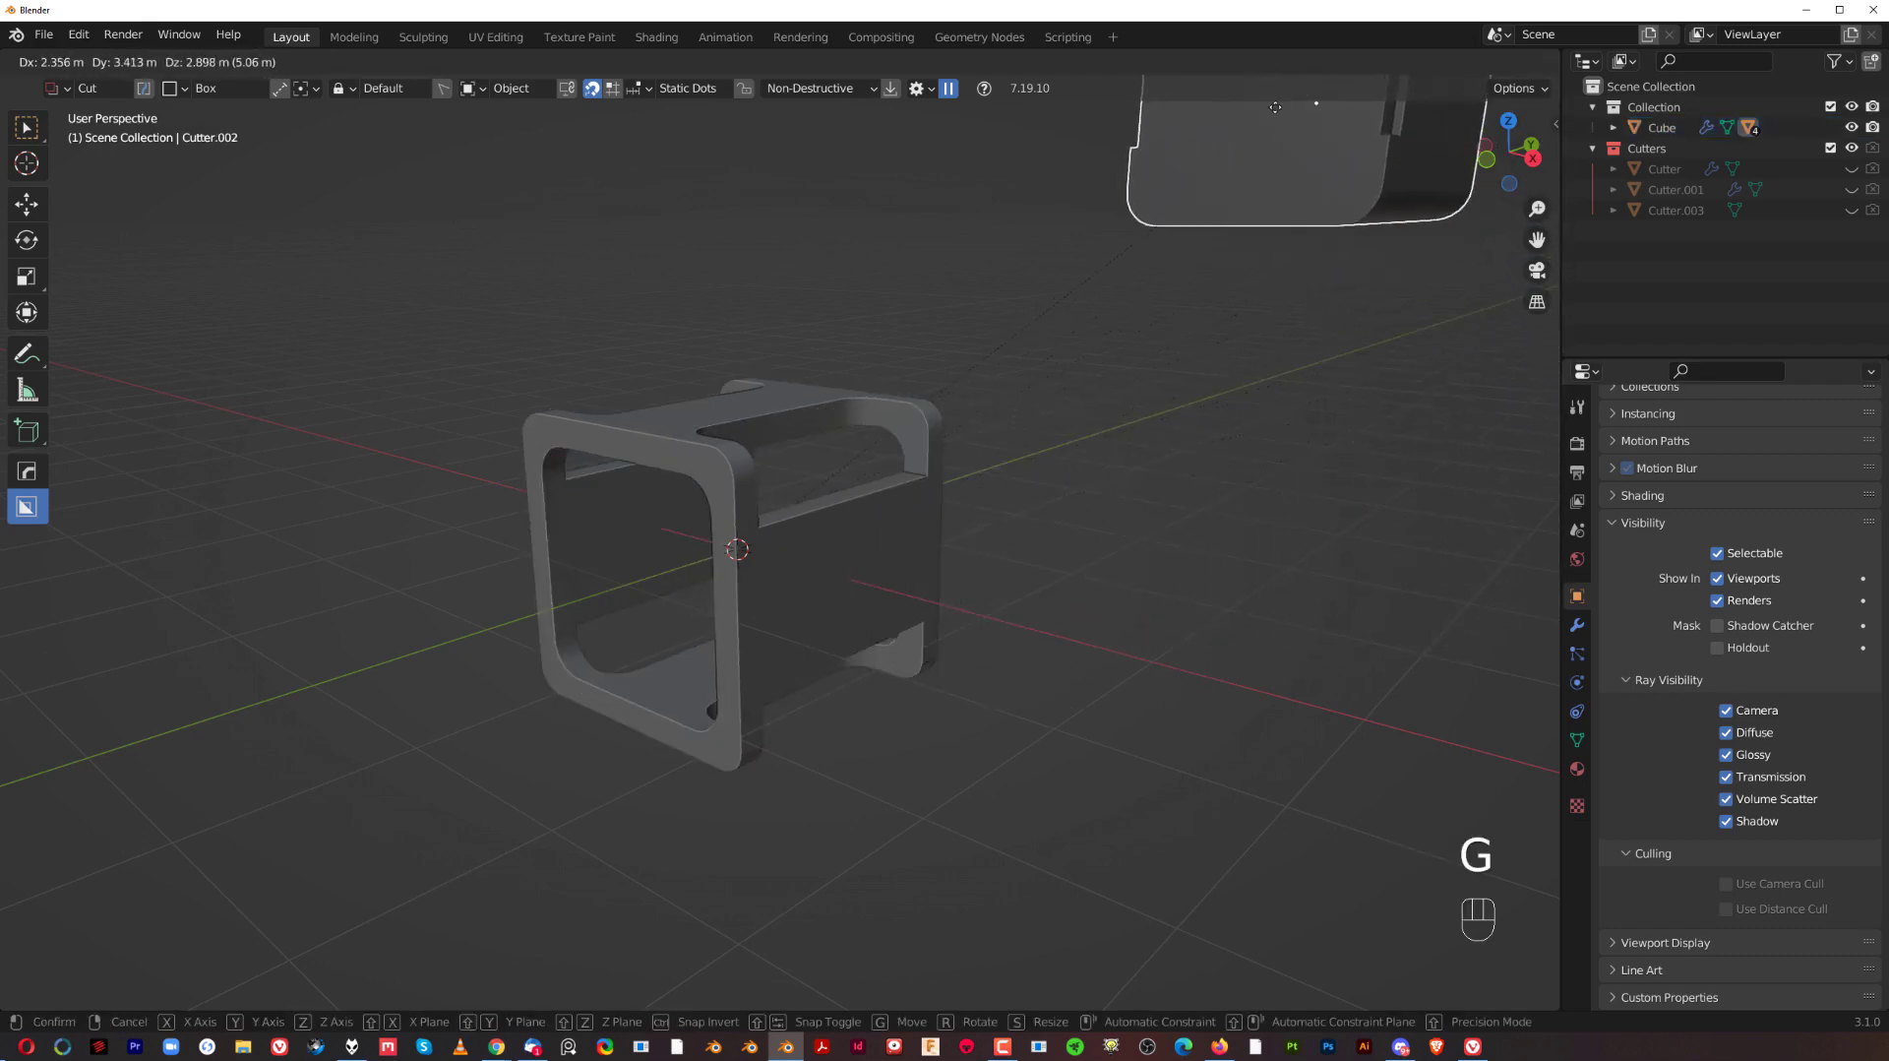
right_click(1187, 279)
- Try moving, rotating and scaling the cube frame together with its inner block
left_click(726, 453)
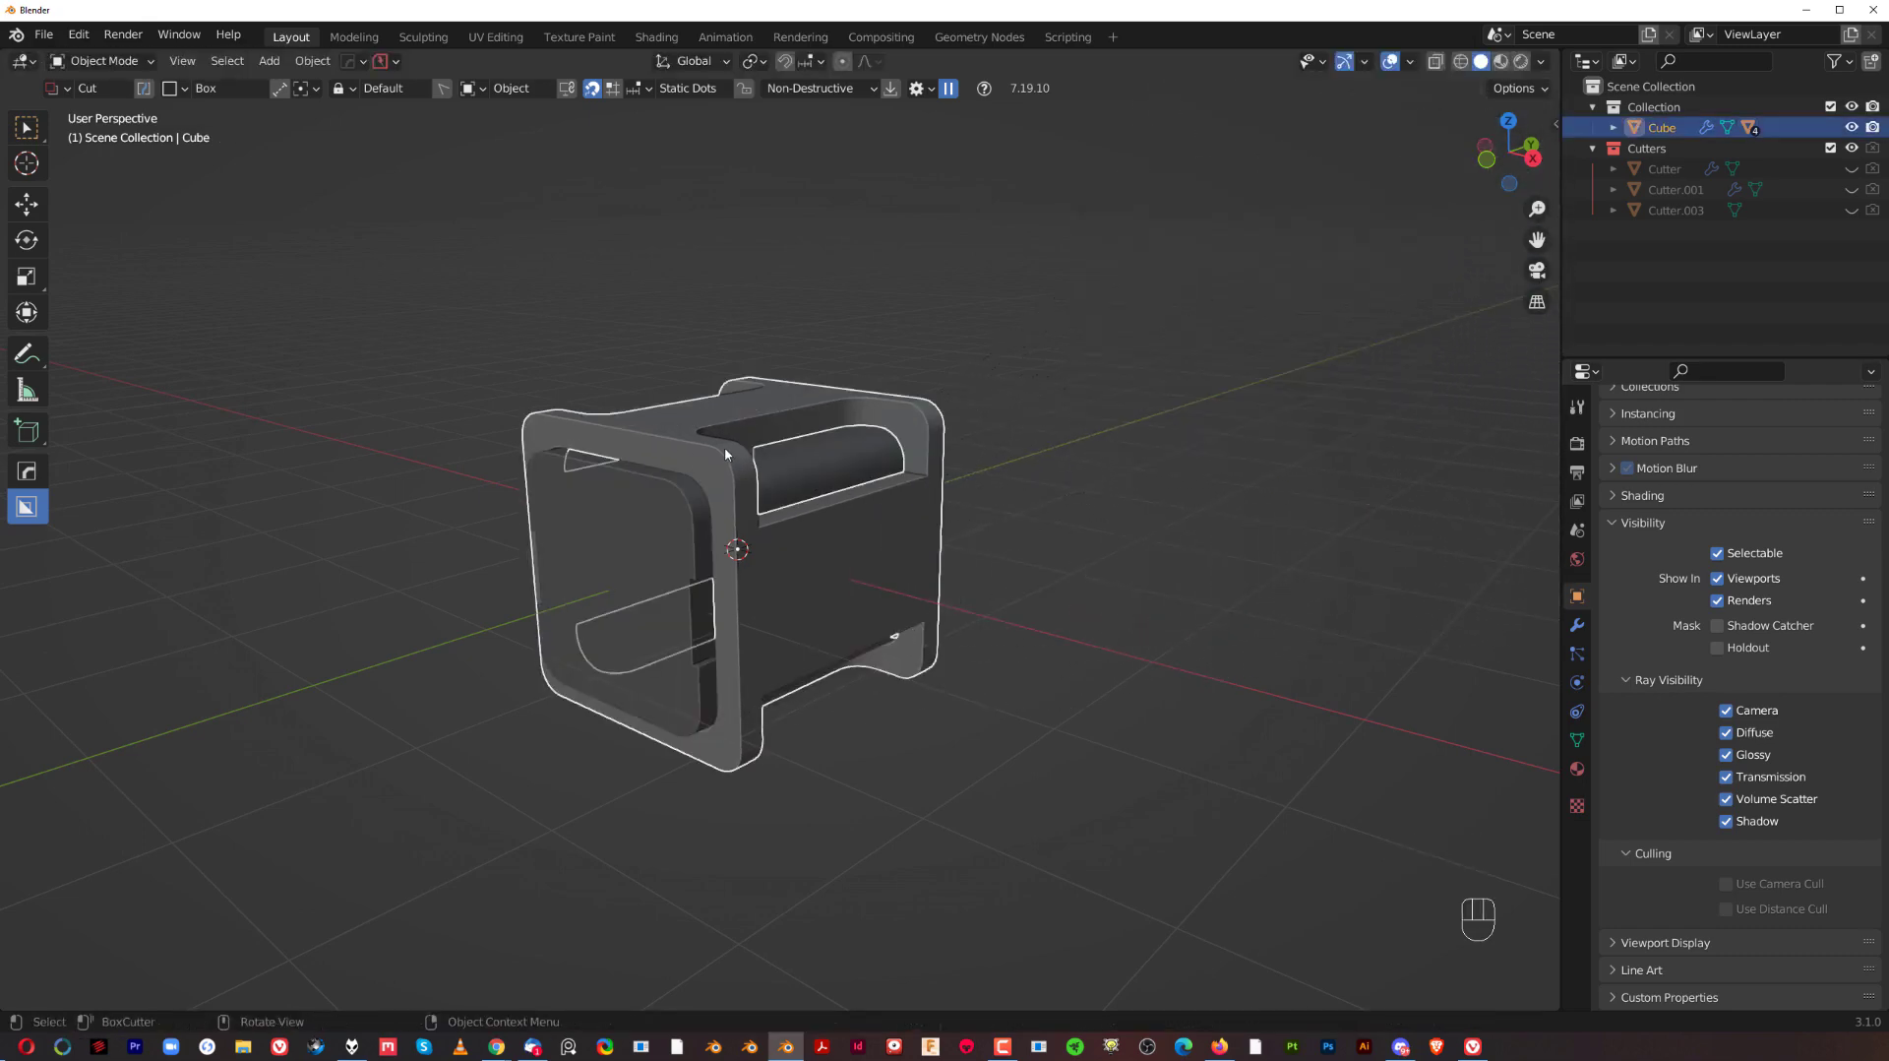
key("g")
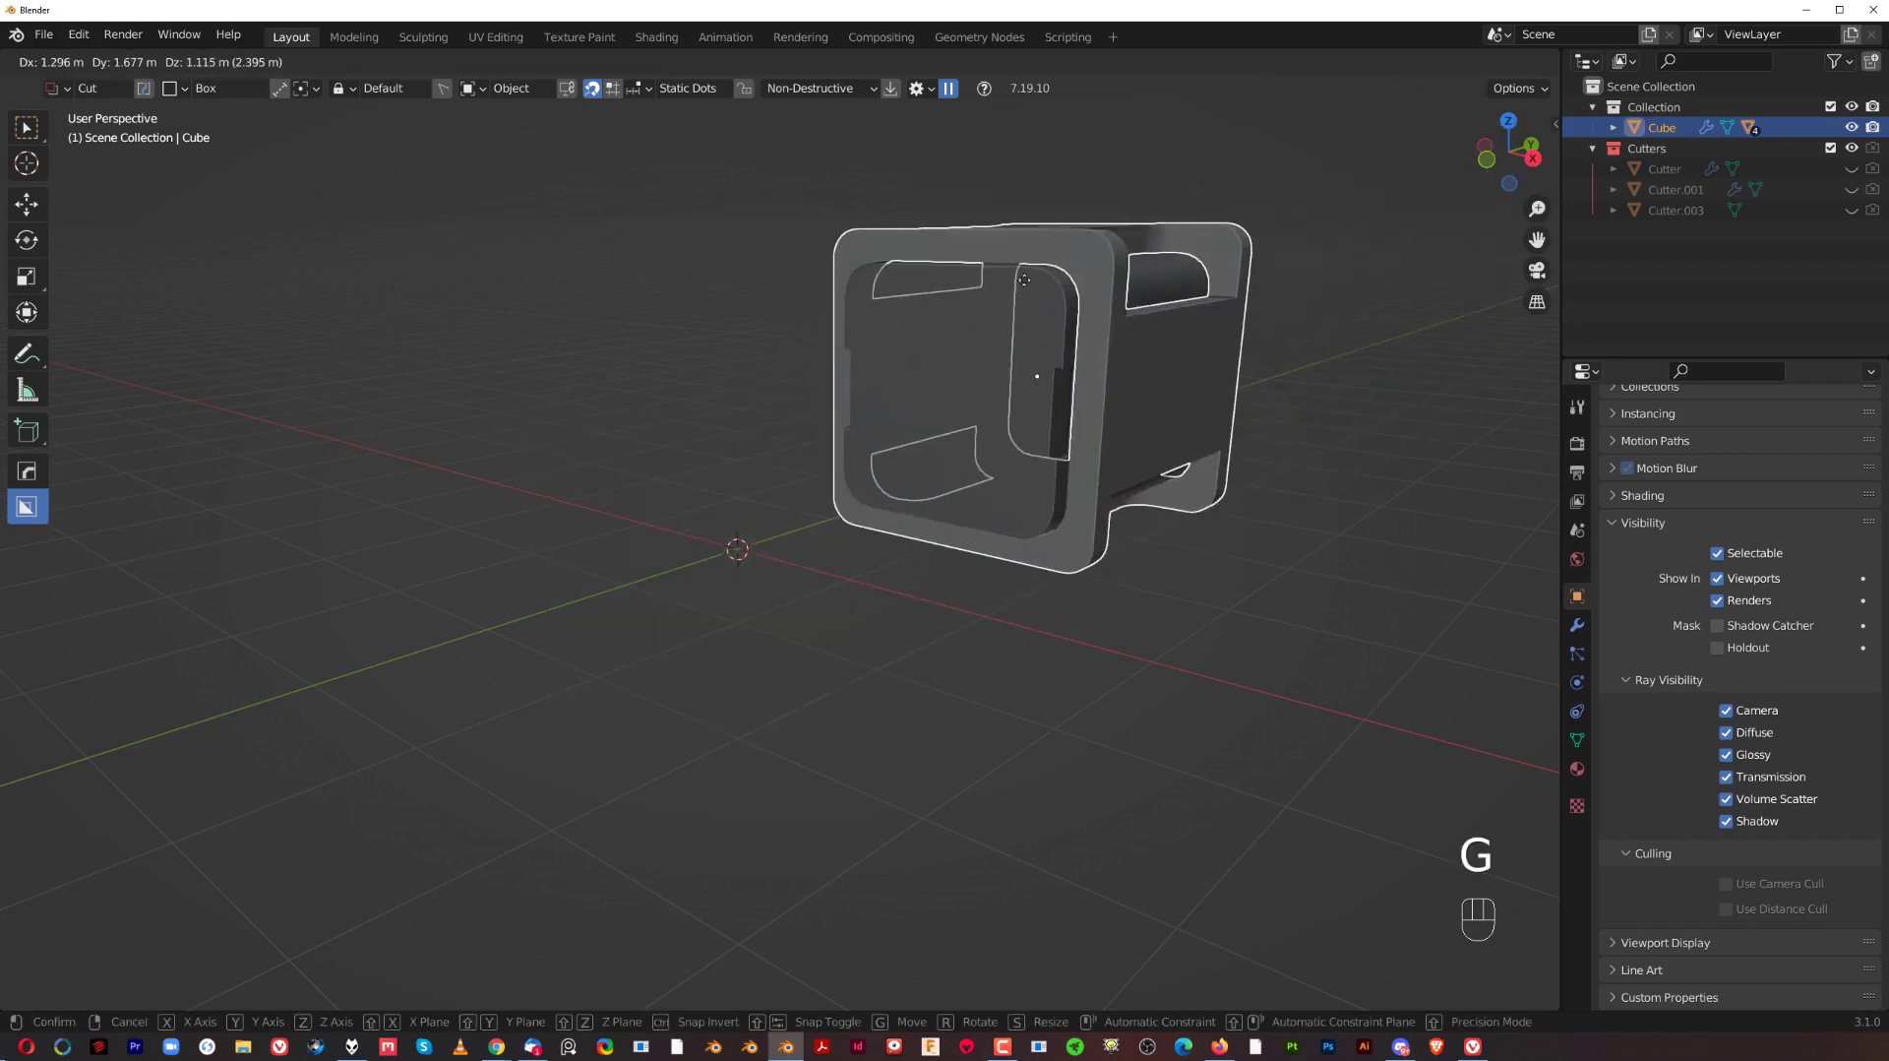
key("r")
key("s")
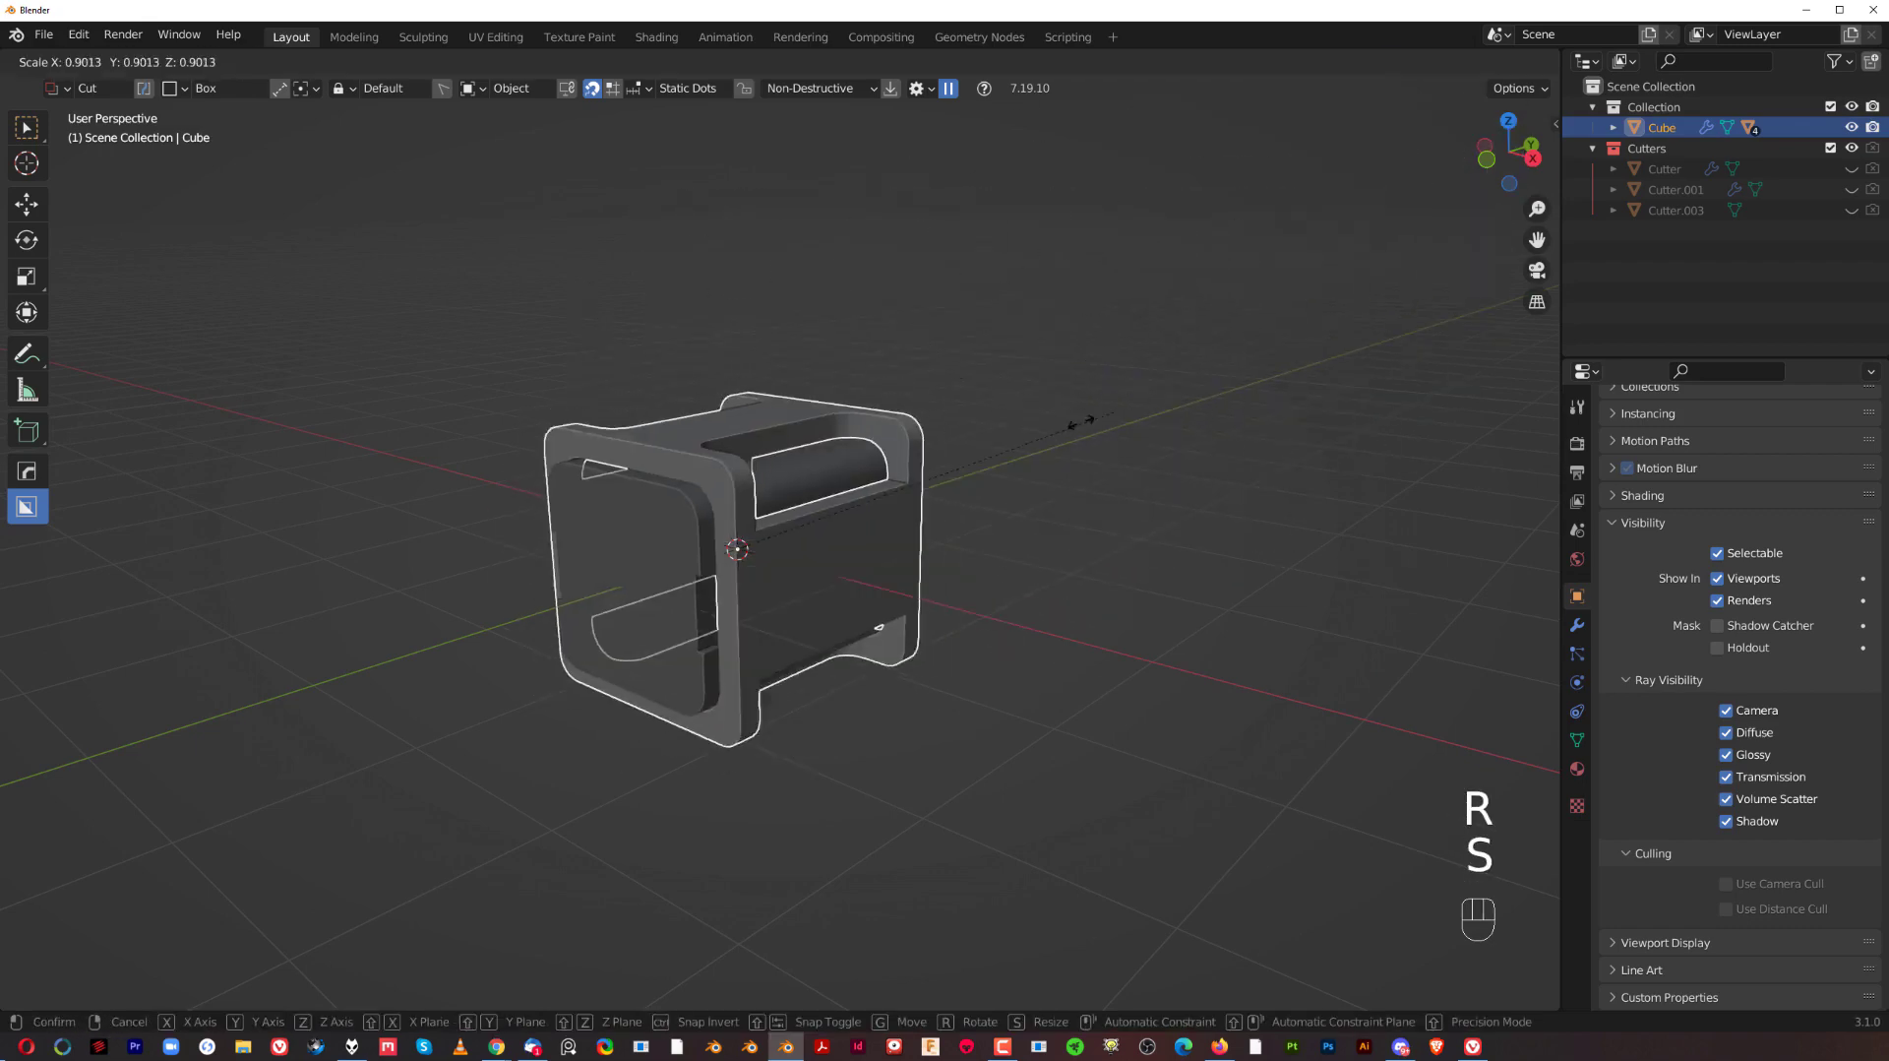
right_click(842, 583)
middle_click_drag(793, 590, 855, 586, "shift")
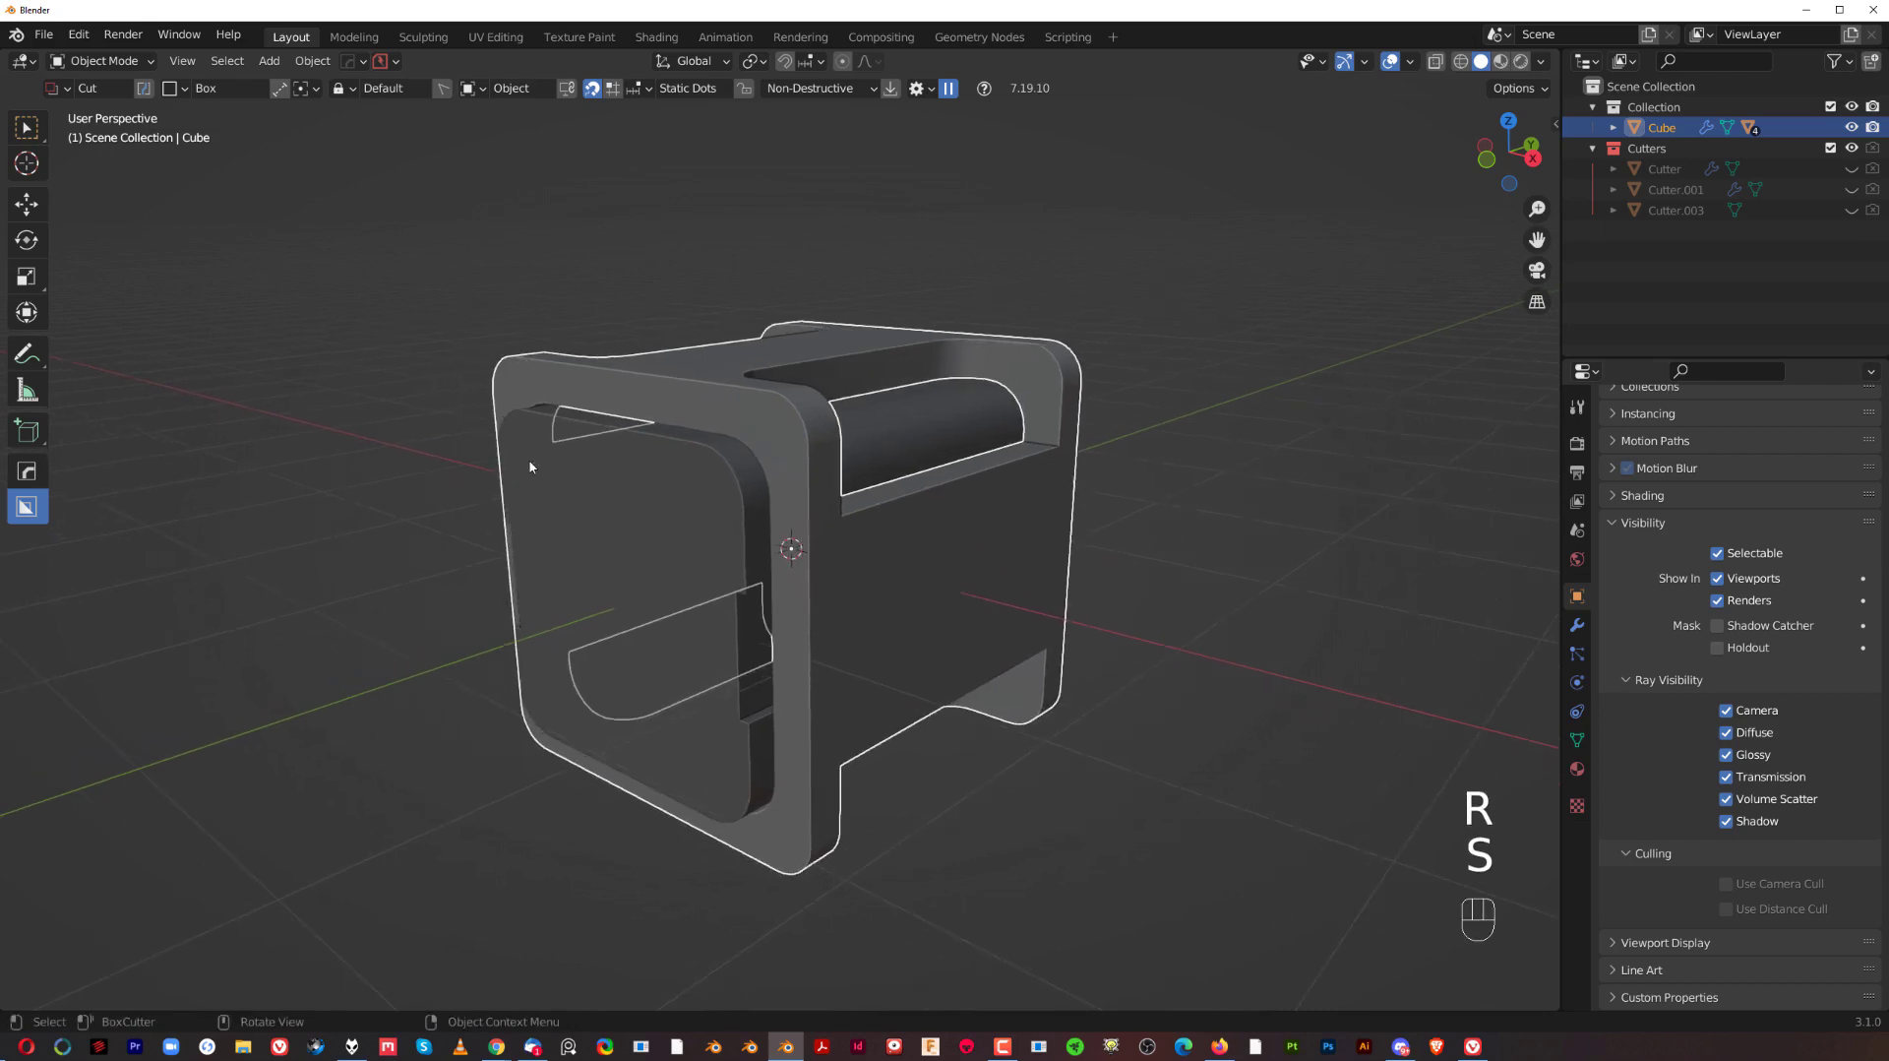
middle_click_drag(704, 531, 1003, 487)
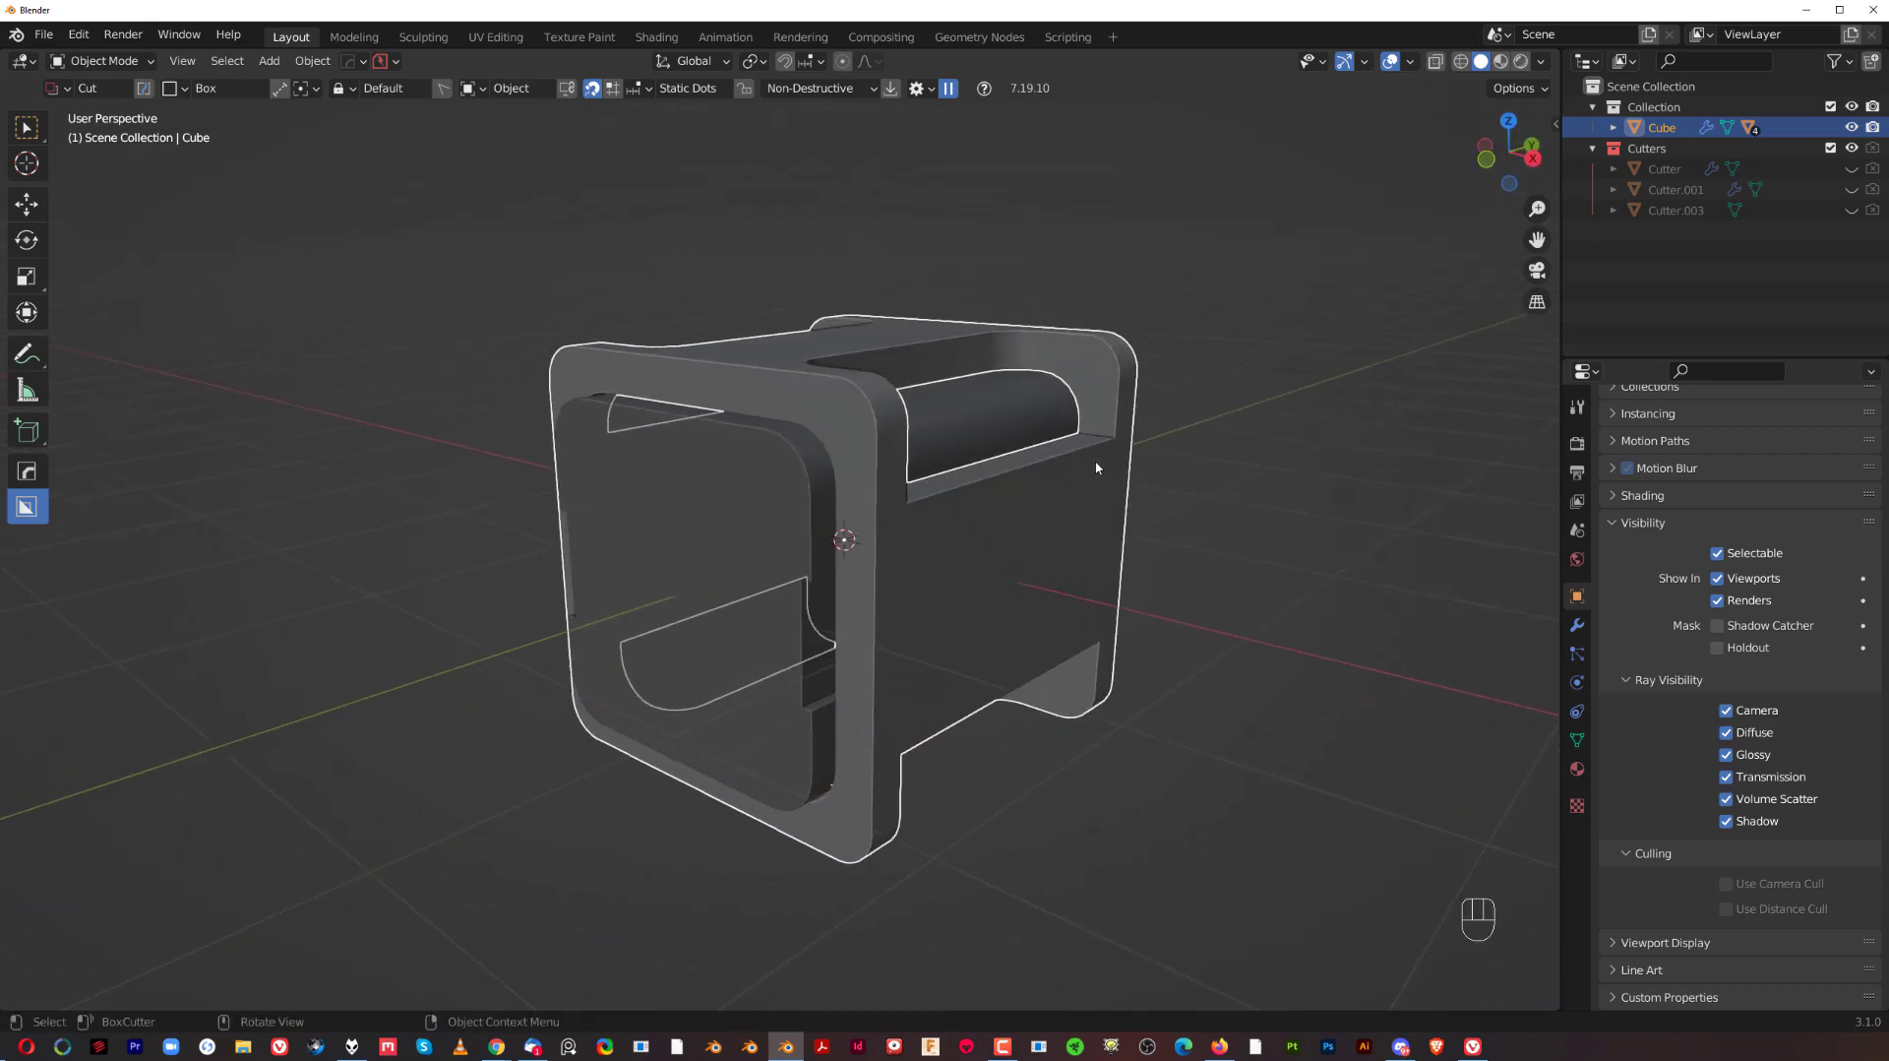